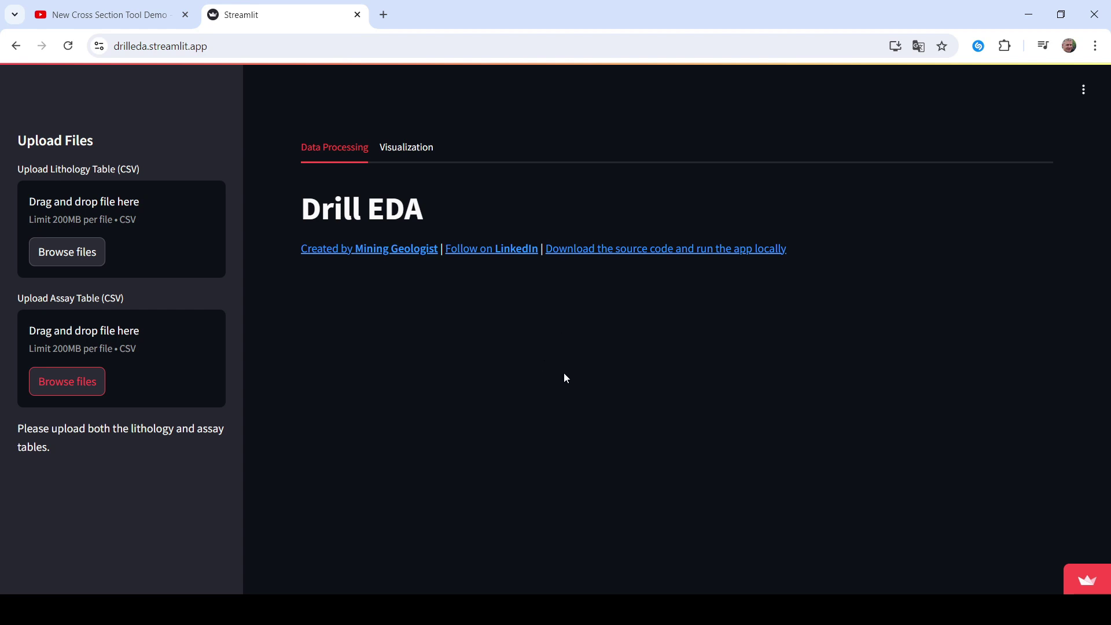
View the Patreon post with the app's source code and the New Cross Section Tool Demo video, returning to Drill EDA
click(633, 256)
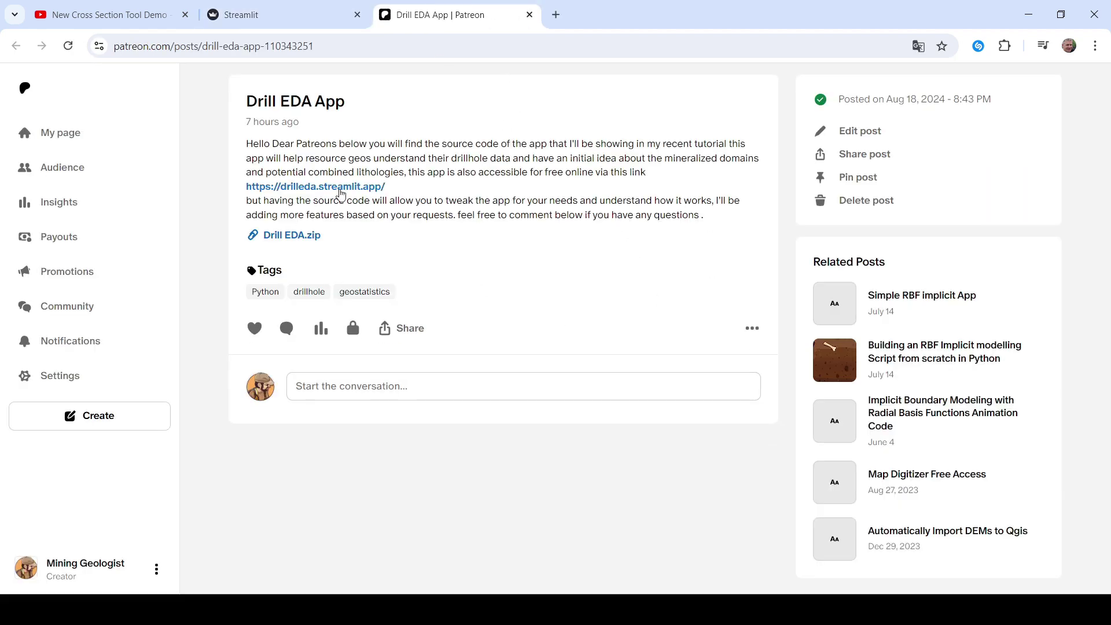
click(530, 14)
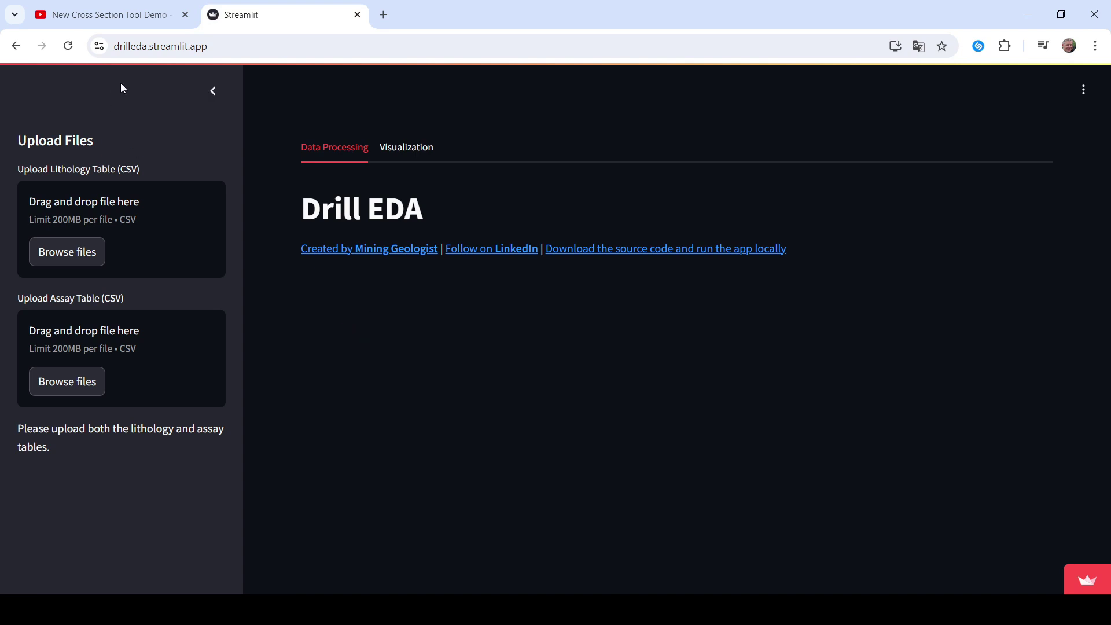
click(109, 18)
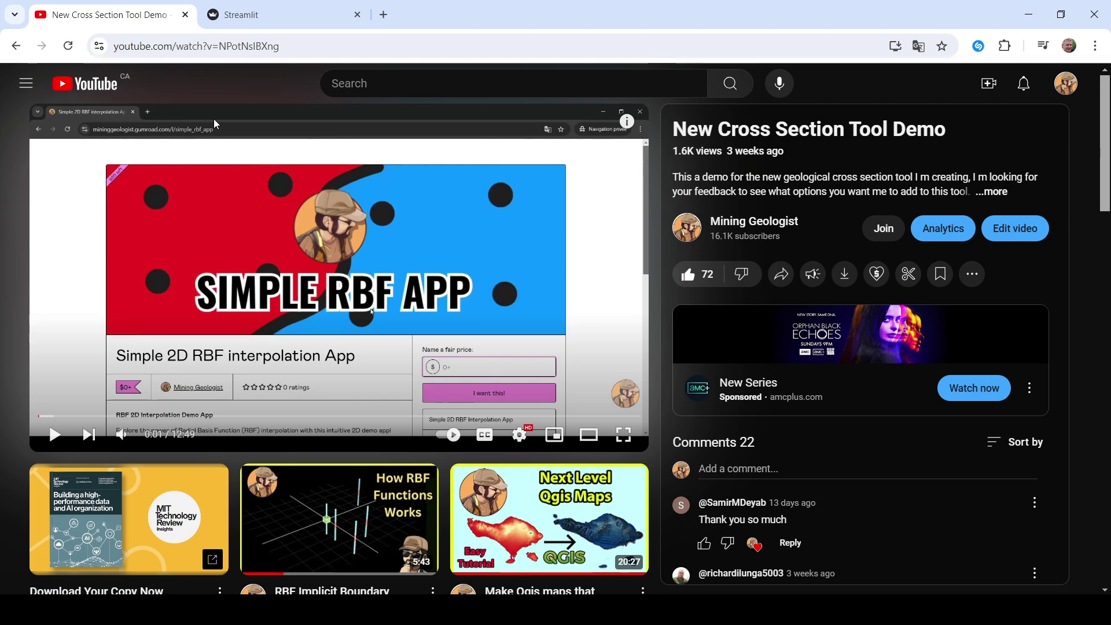
click(279, 16)
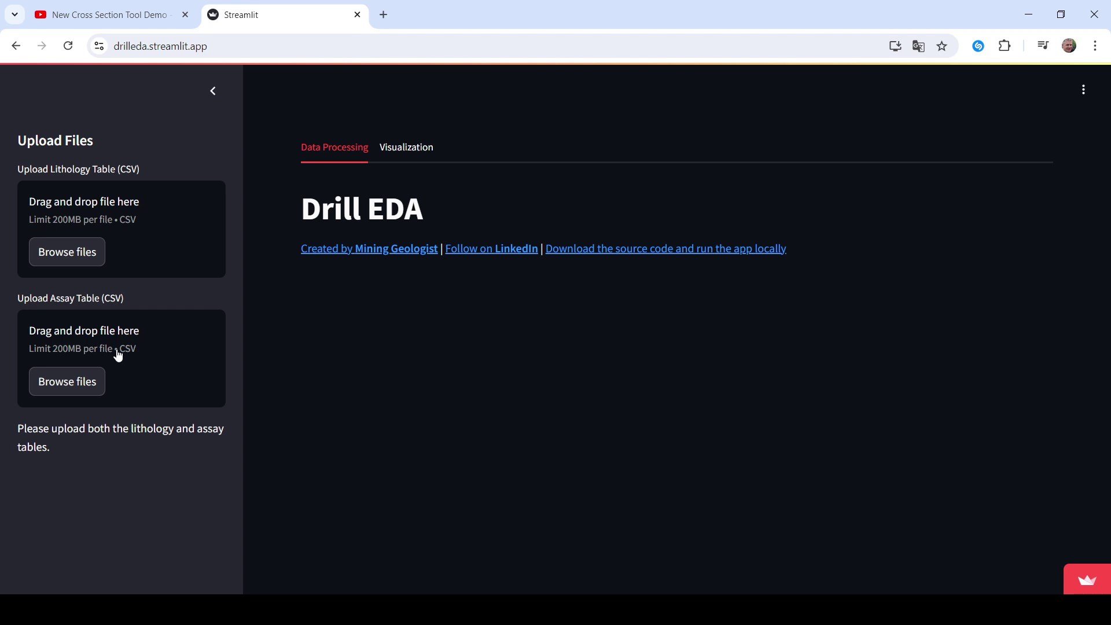
Upload Geology.csv as the lithology table and Sample.csv as the assay table
click(87, 262)
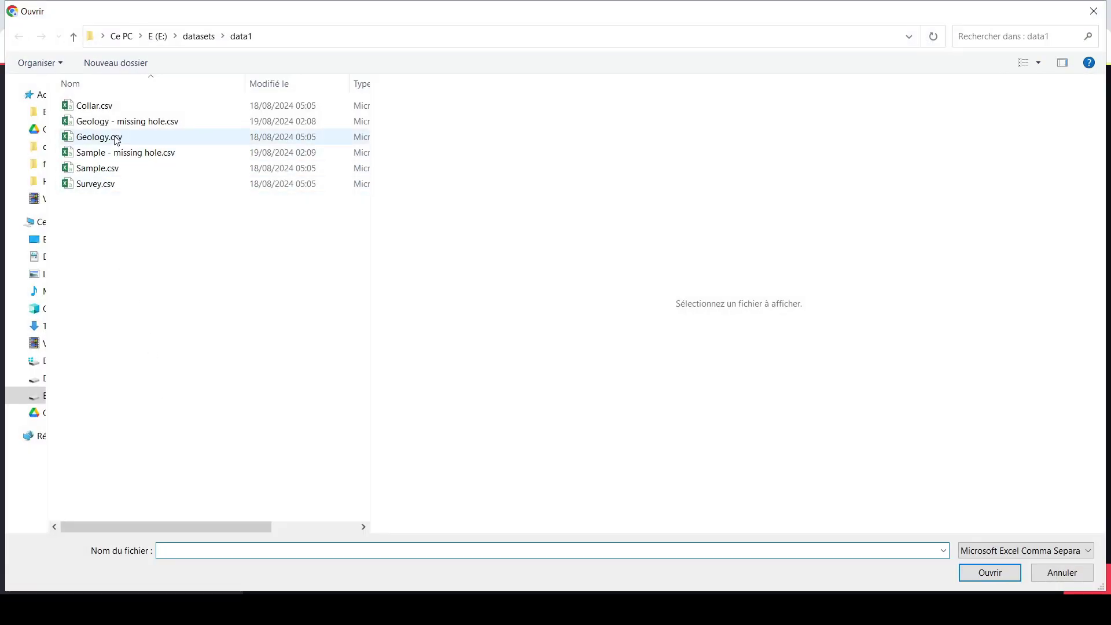
double_click(107, 137)
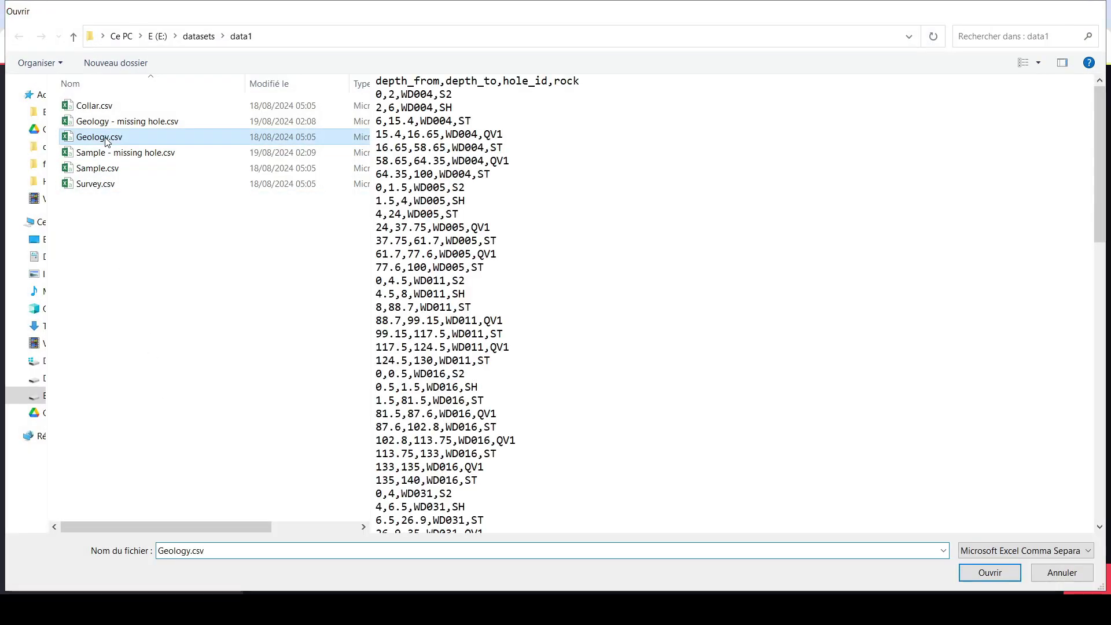
click(64, 435)
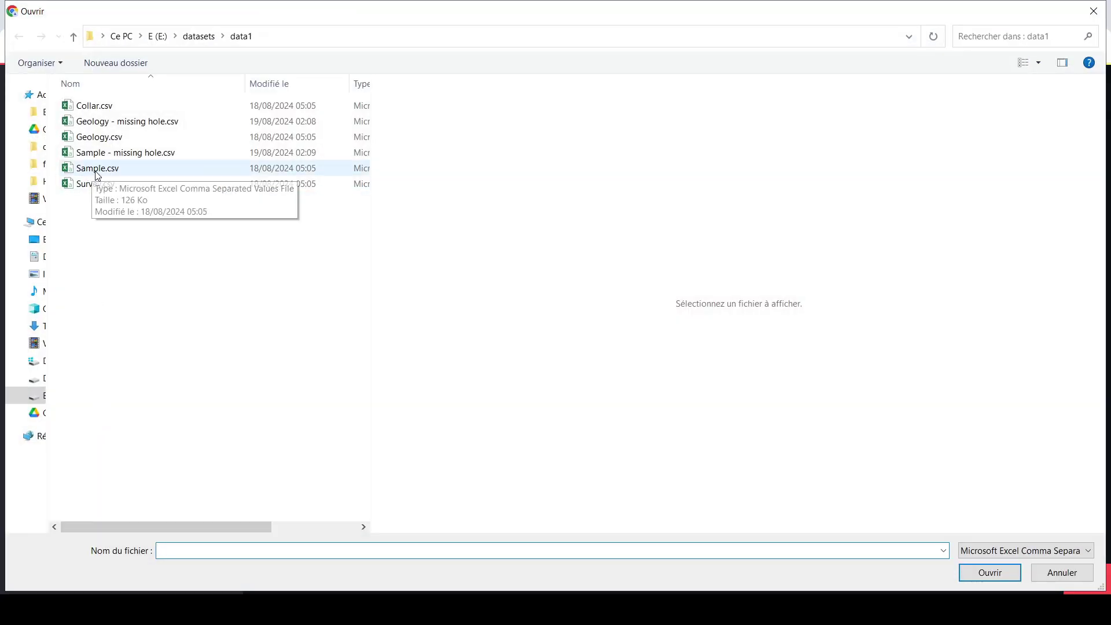
double_click(97, 168)
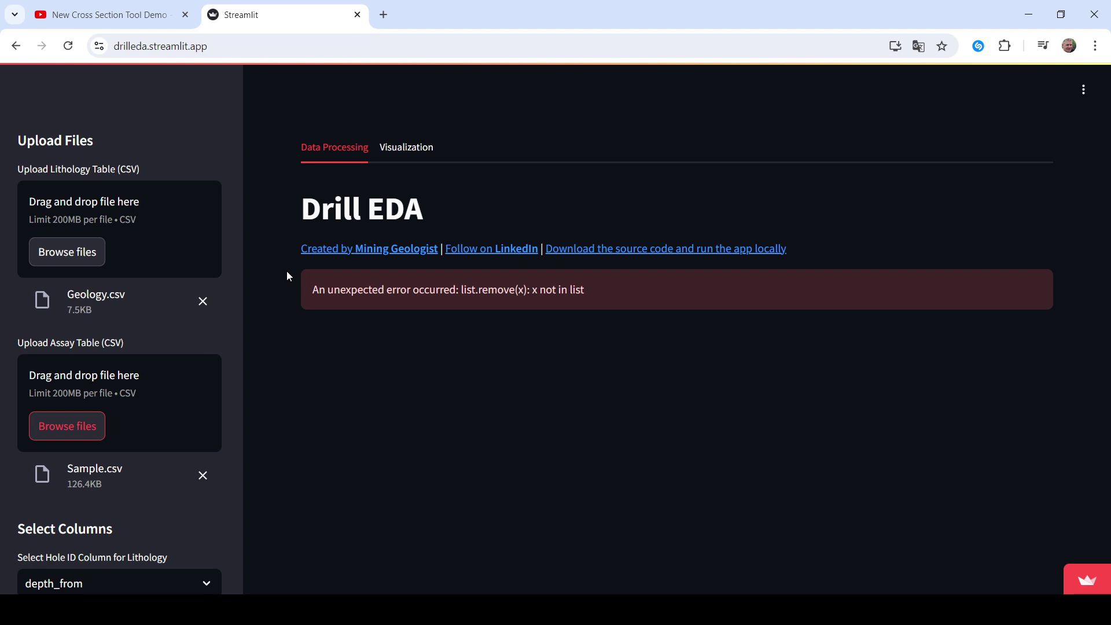
Map the lithology table's columns: hole_id as hole ID, depth_to as the To column and rock as lithology
scroll(238, 328, down, 2)
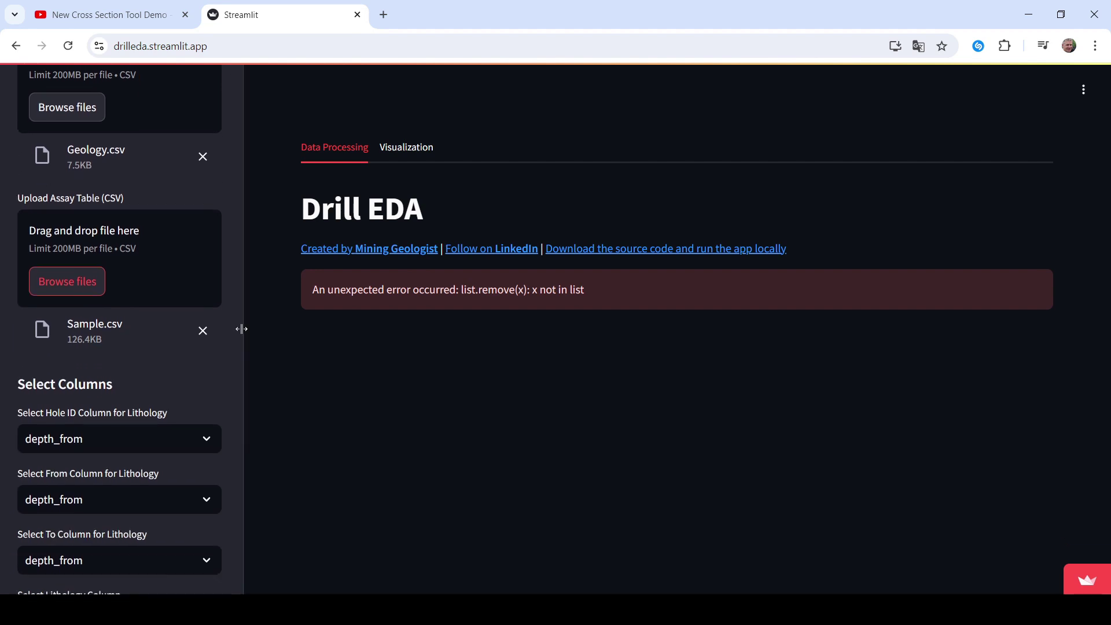
scroll(232, 307, down, 1)
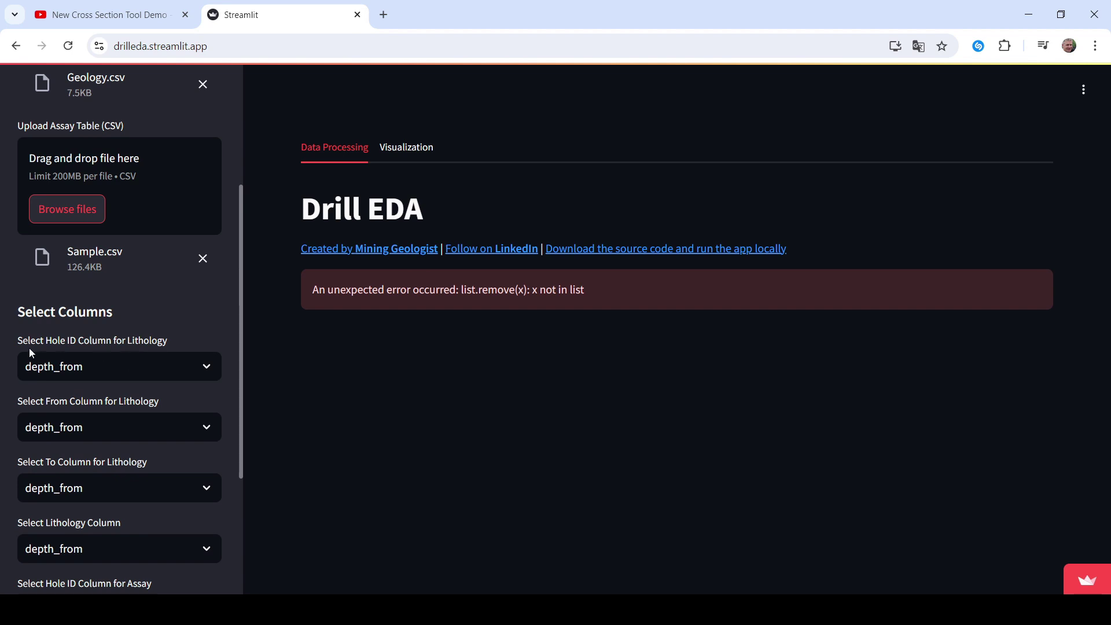
click(109, 373)
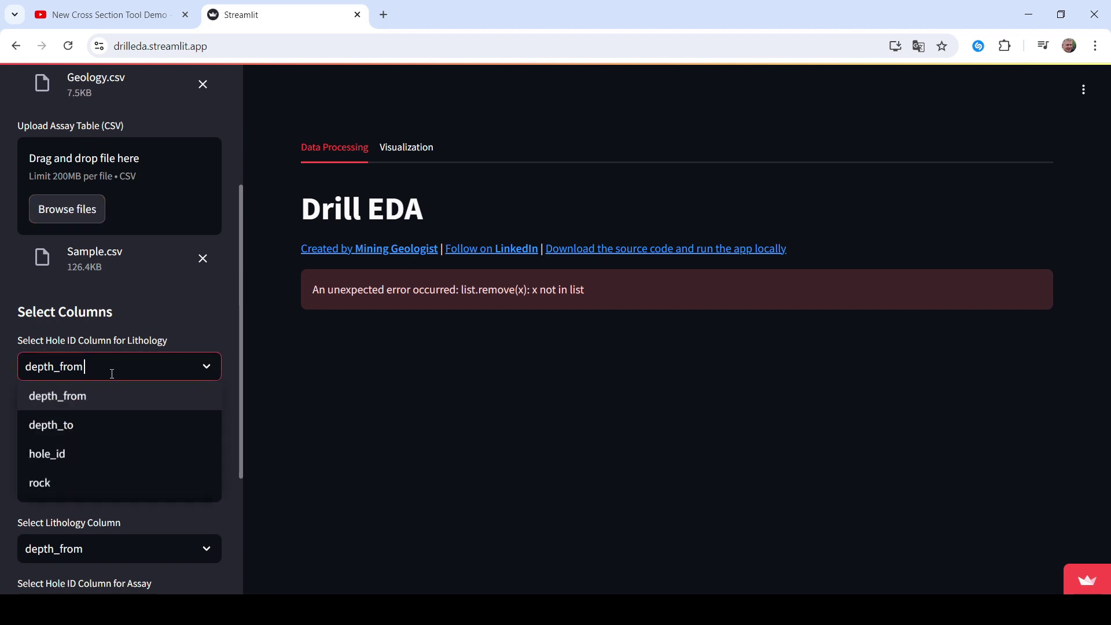
click(79, 454)
scroll(141, 310, down, 2)
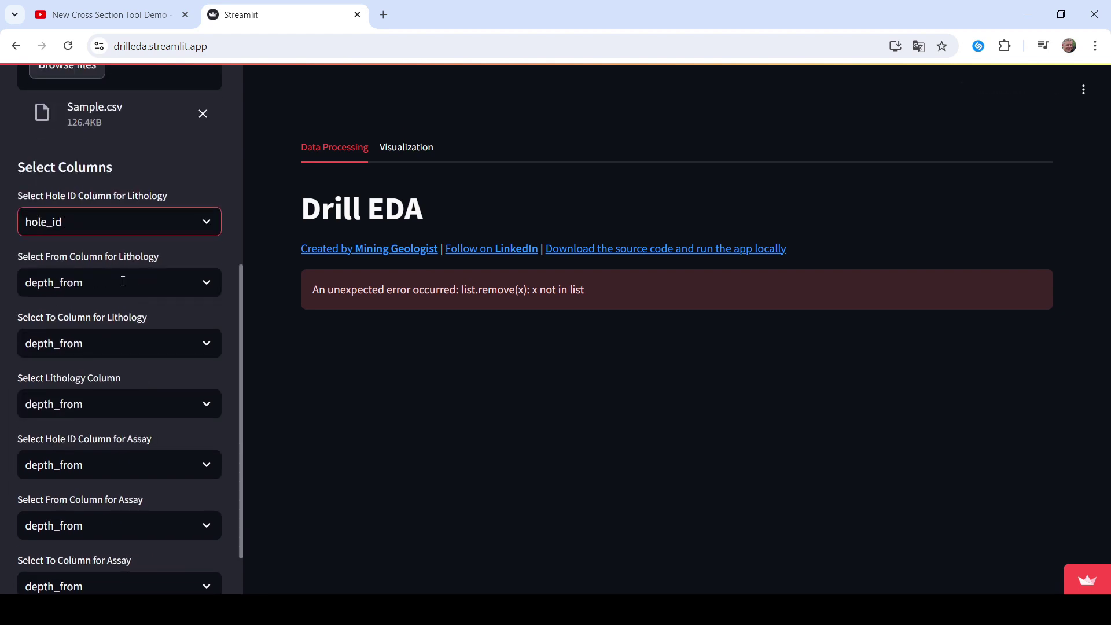
click(66, 354)
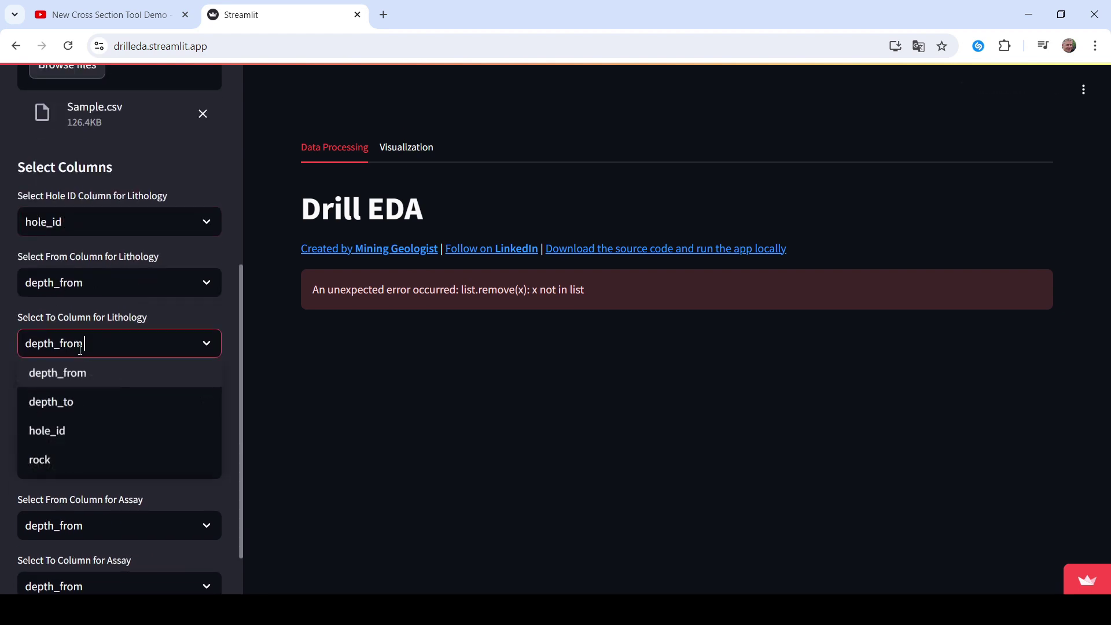
click(88, 405)
scroll(150, 271, down, 1)
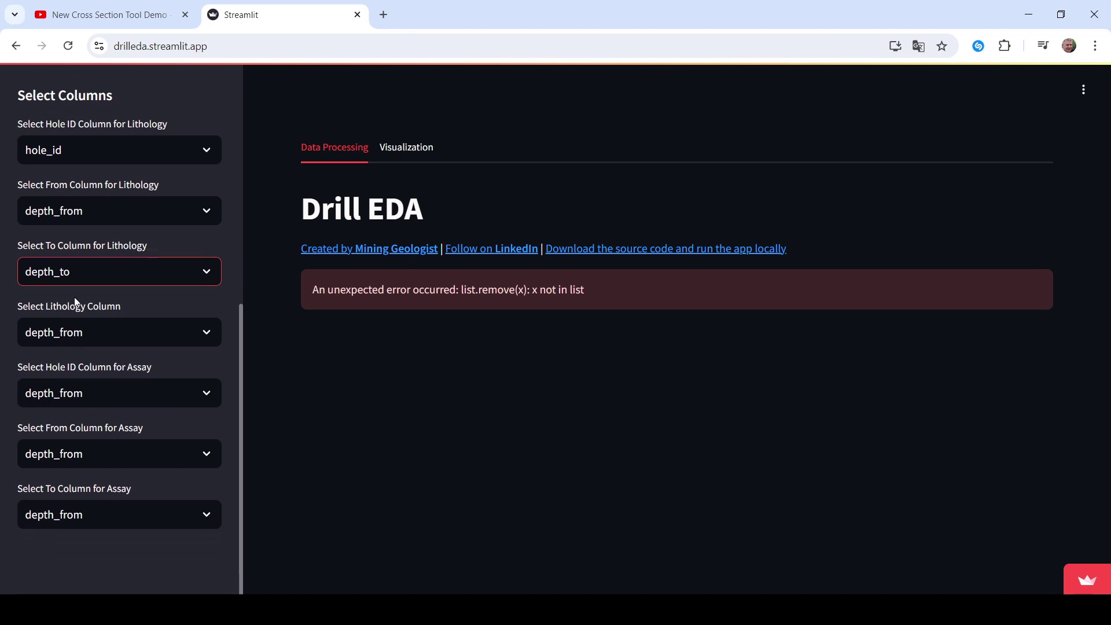
click(59, 340)
click(53, 450)
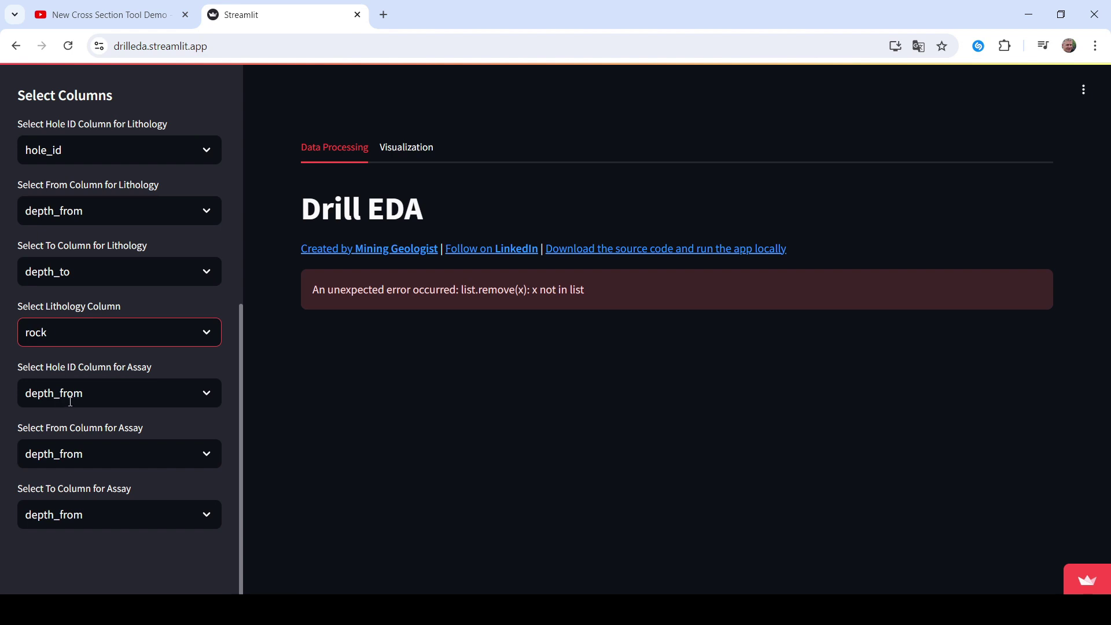
Map the assay table's hole ID column to hole_id and its To column to depth_to
click(70, 400)
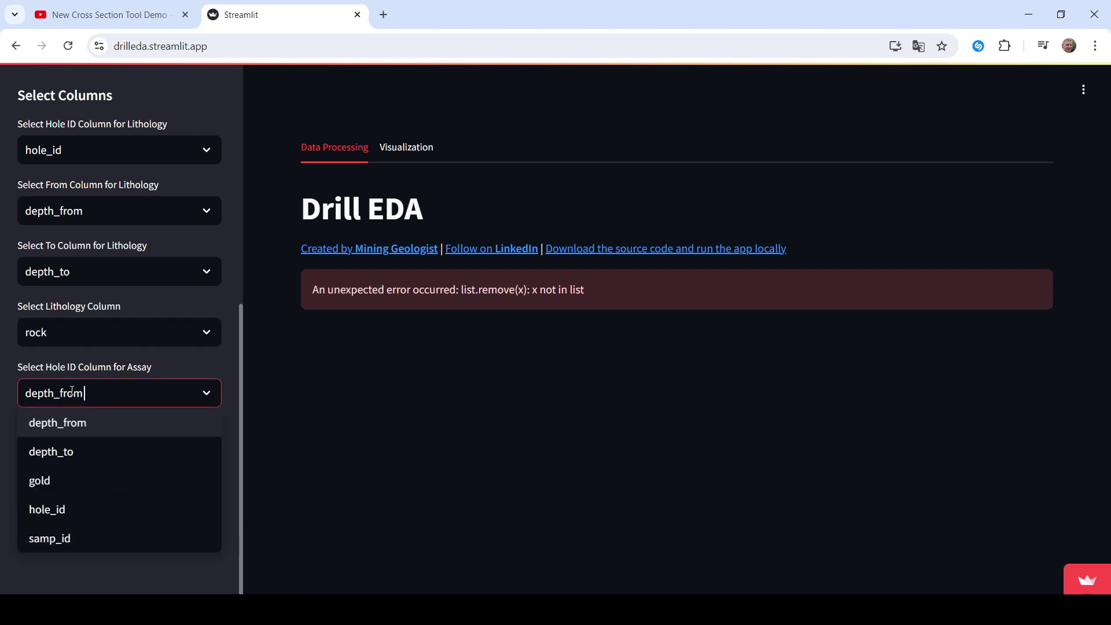
click(62, 513)
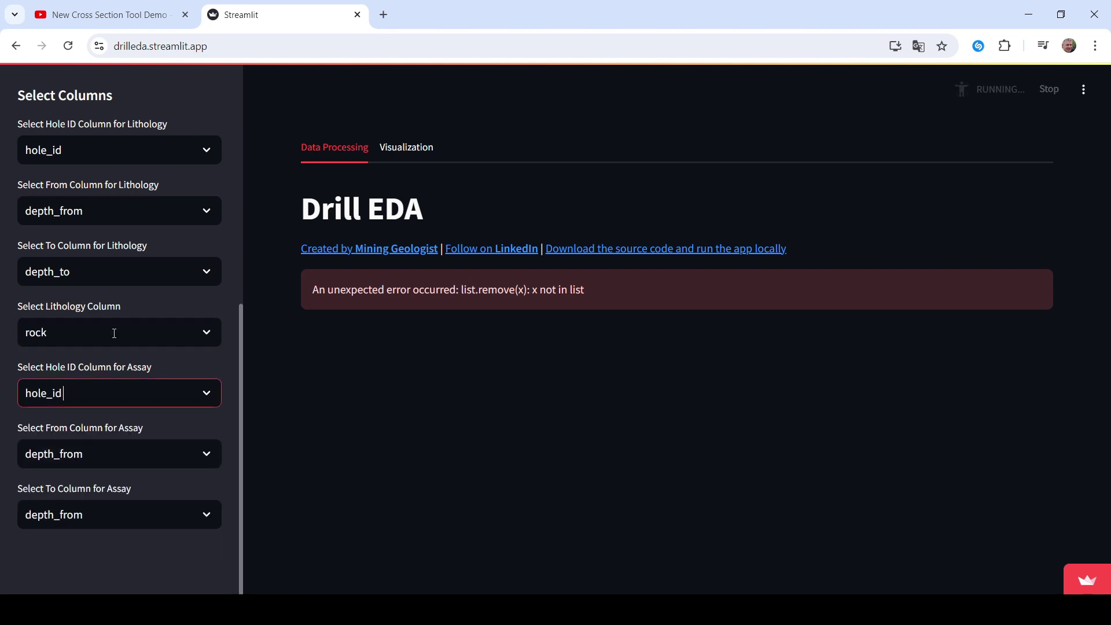
click(84, 520)
click(63, 397)
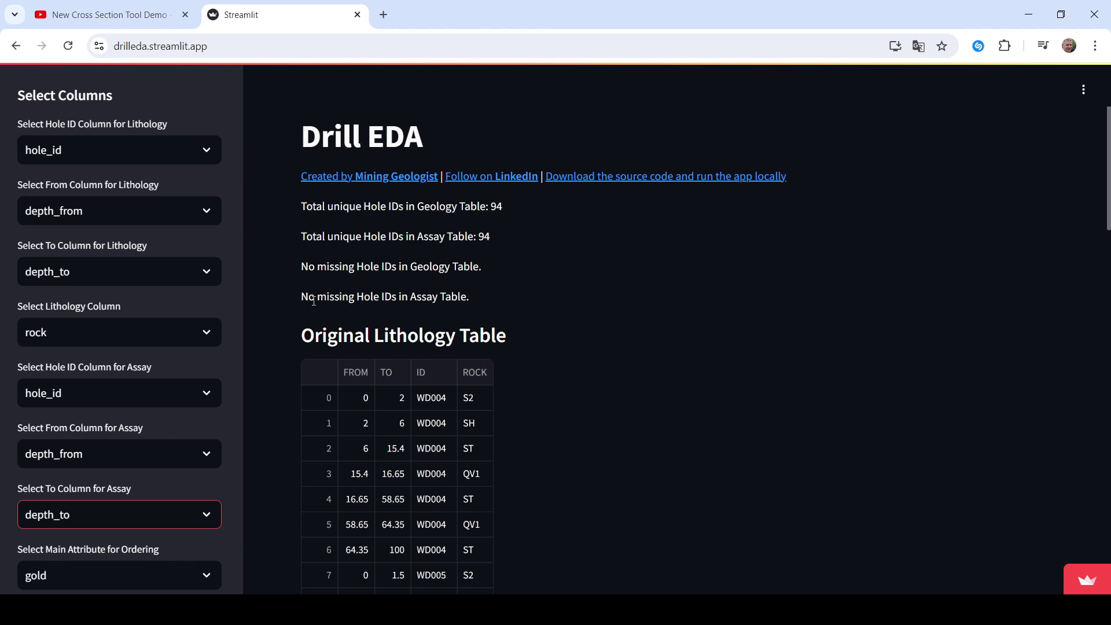
Review the missing hole ID checks, the Original Lithology Table and the Assay Table
click(280, 338)
scroll(277, 313, down, 1)
scroll(278, 317, down, 2)
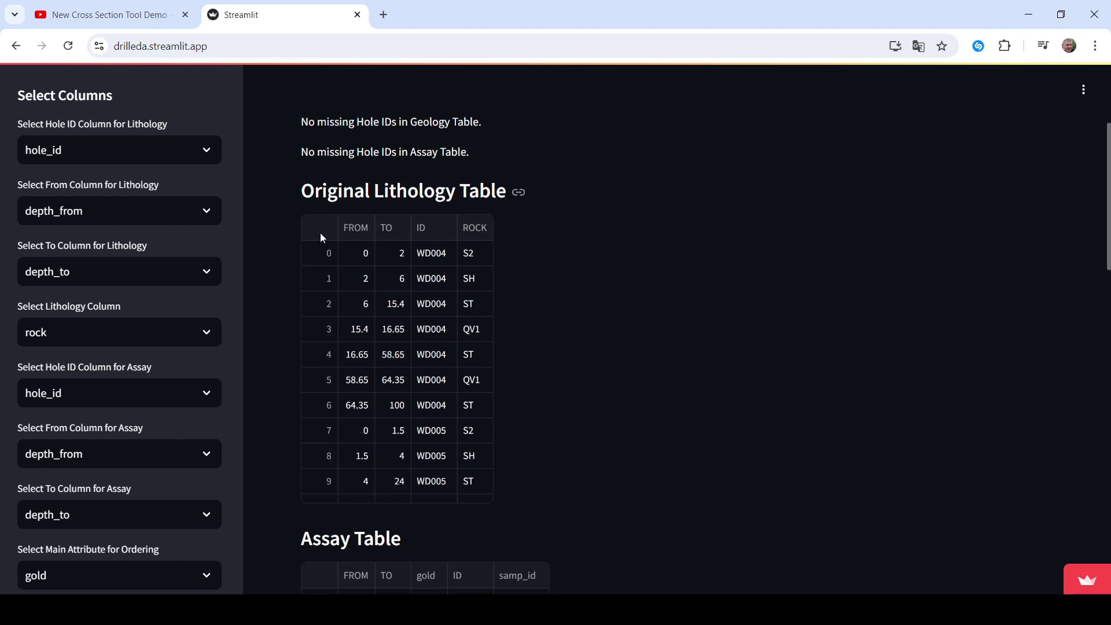
scroll(278, 300, down, 5)
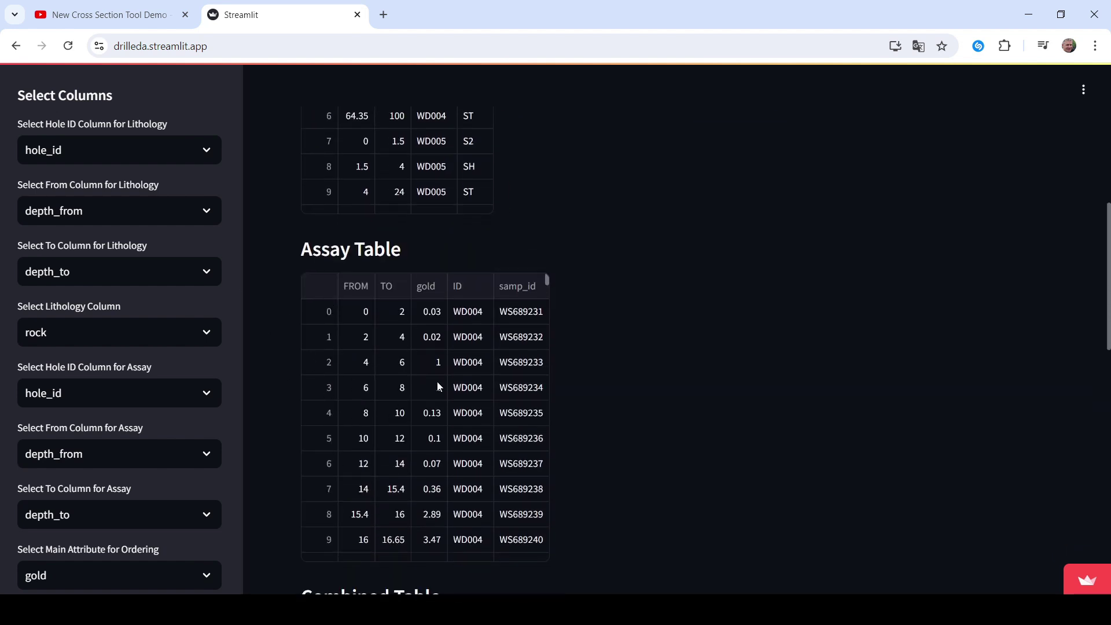
scroll(341, 298, up, 4)
scroll(341, 299, up, 3)
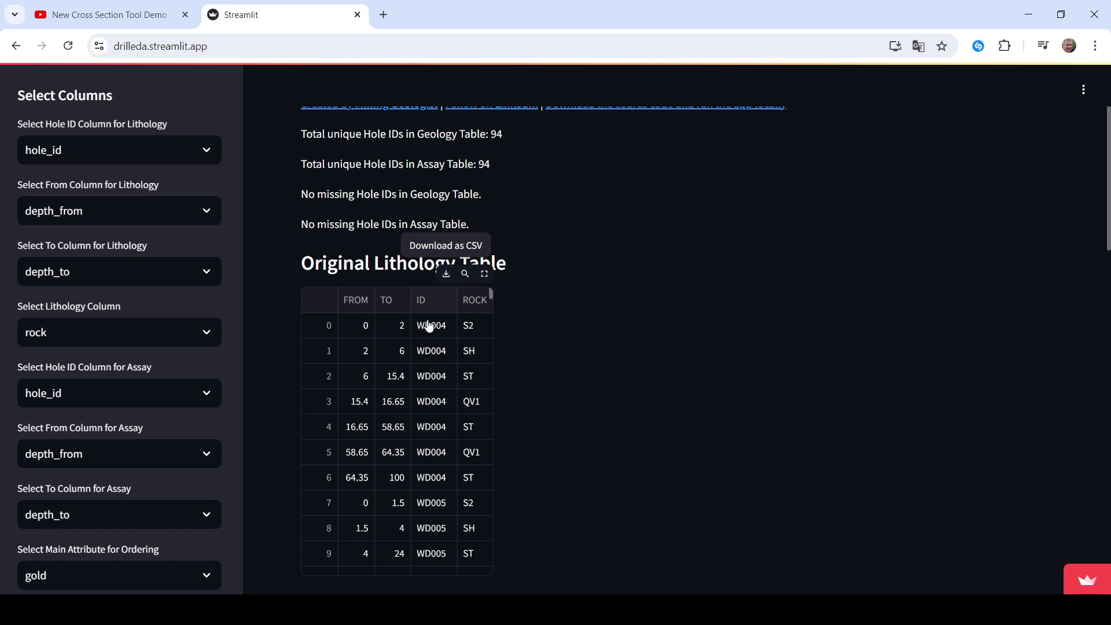
scroll(273, 374, down, 6)
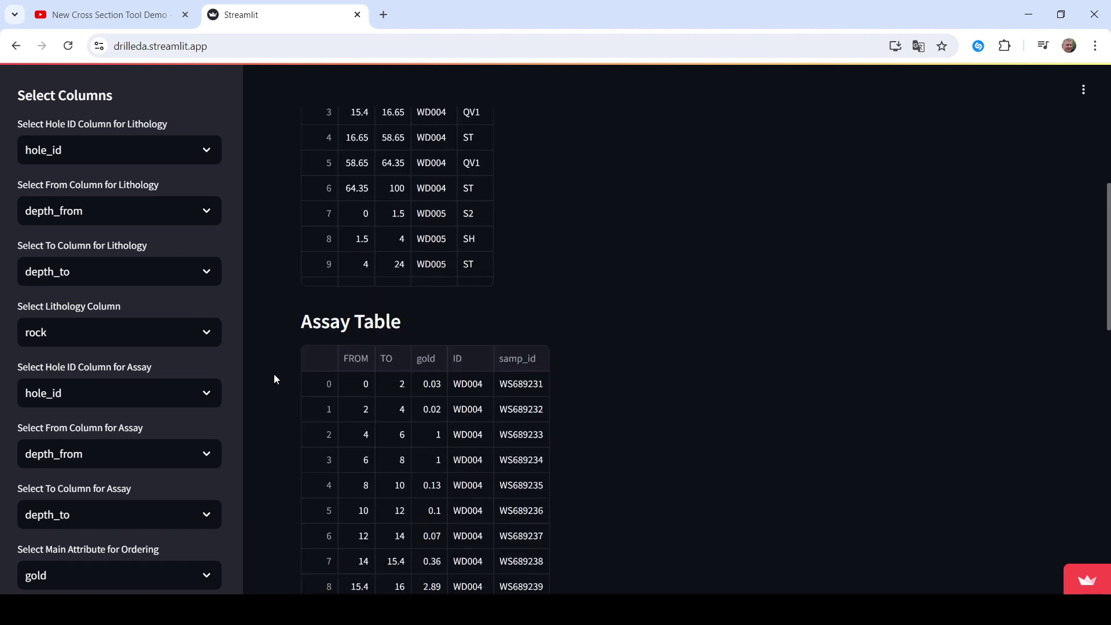
Check the attributes available for ordering and examine how the Combined Table merges rock and gold values
scroll(173, 440, down, 3)
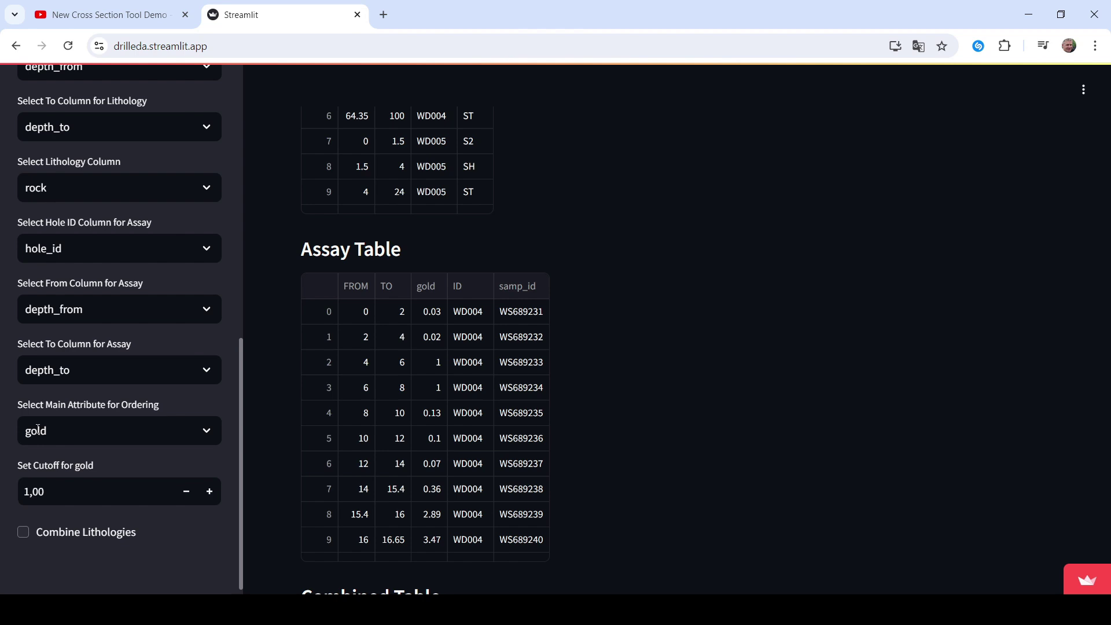
click(75, 434)
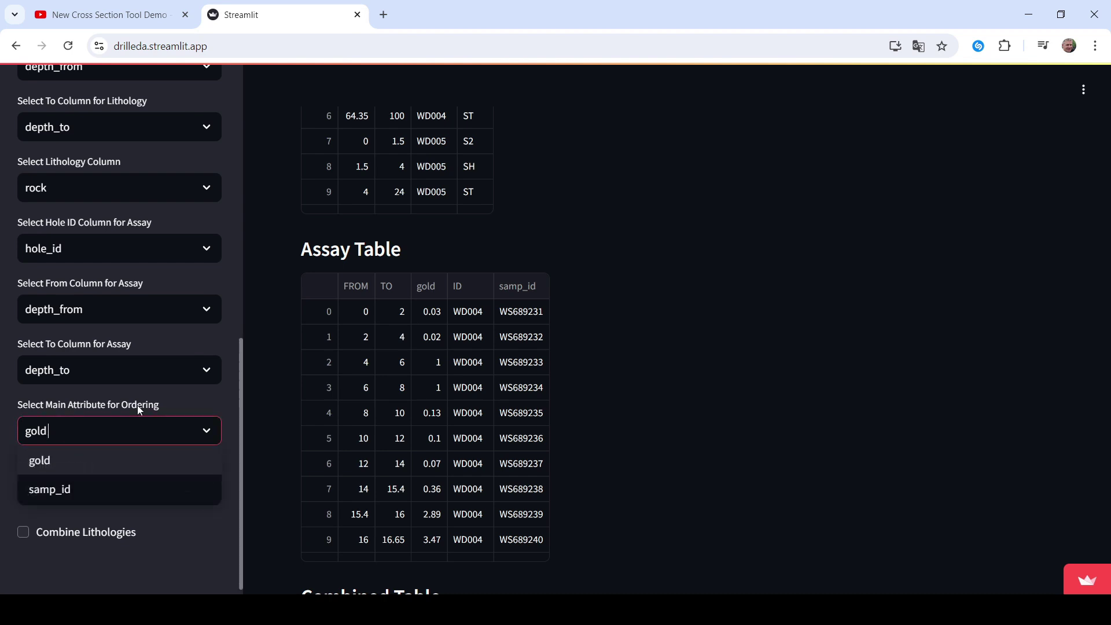
click(286, 415)
scroll(285, 414, down, 4)
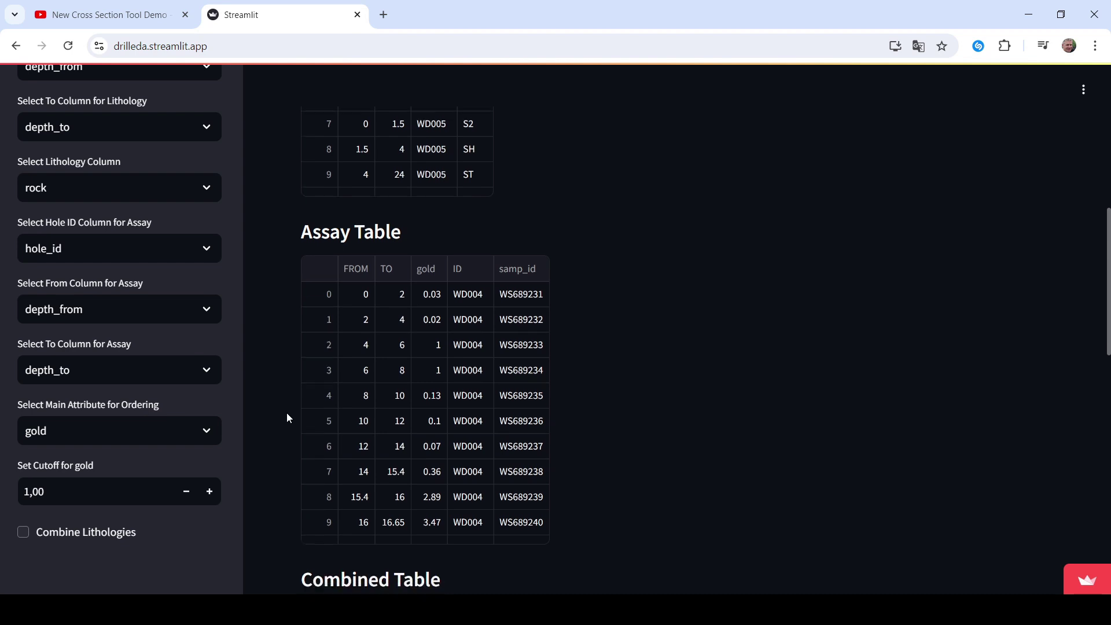
scroll(289, 394, down, 2)
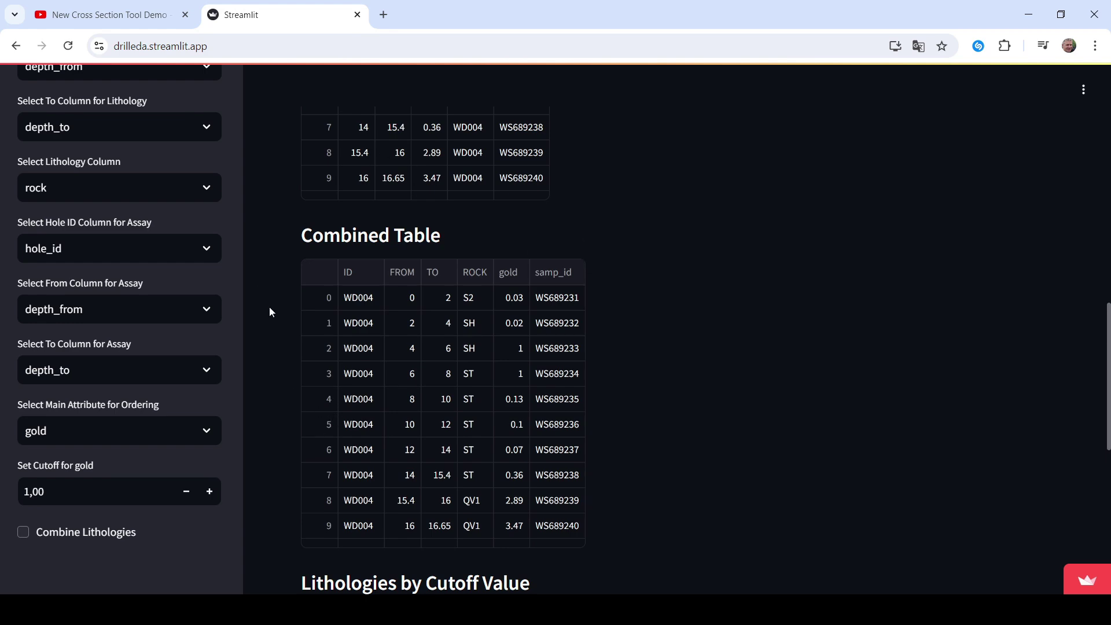
scroll(313, 347, up, 2)
scroll(305, 362, up, 7)
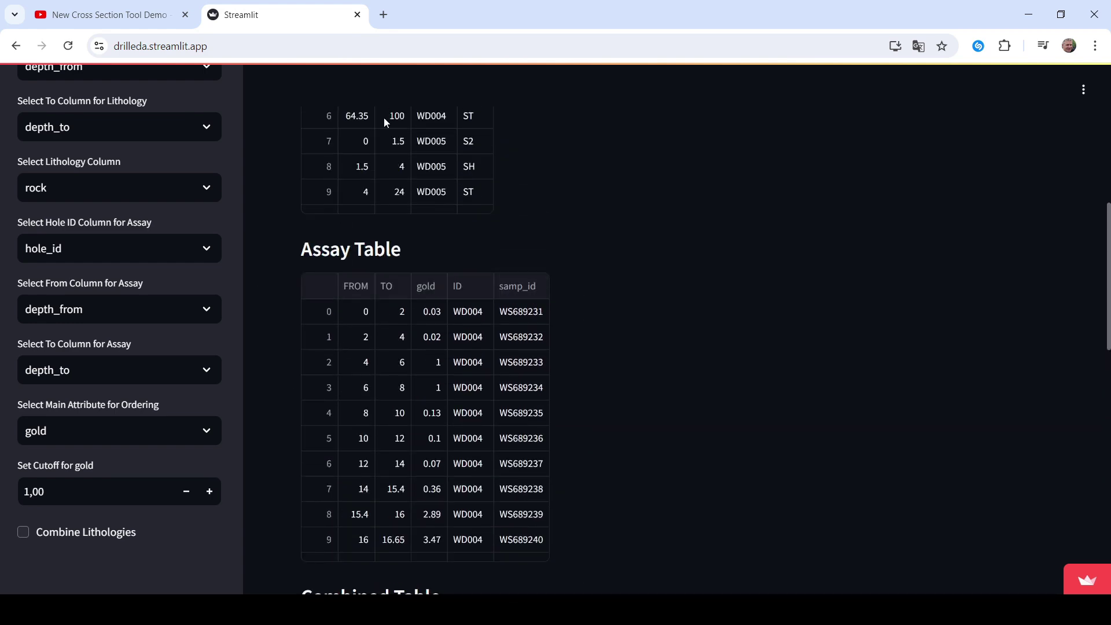
Compare the FROM and TO intervals in the Original Lithology Table with those in the Assay Table
scroll(329, 272, down, 3)
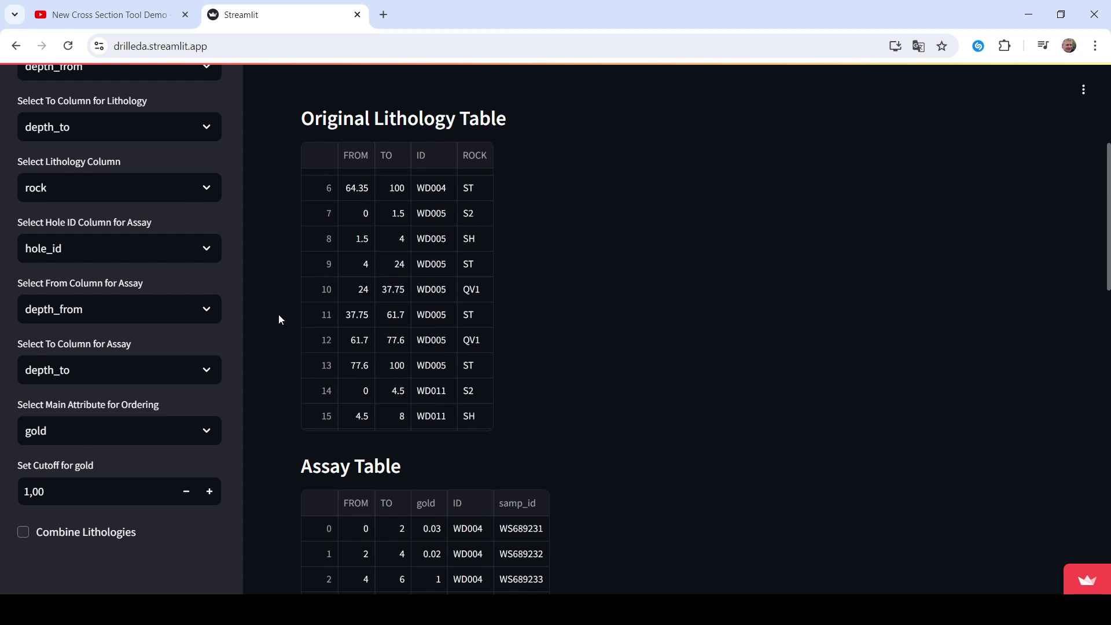
scroll(278, 329, down, 4)
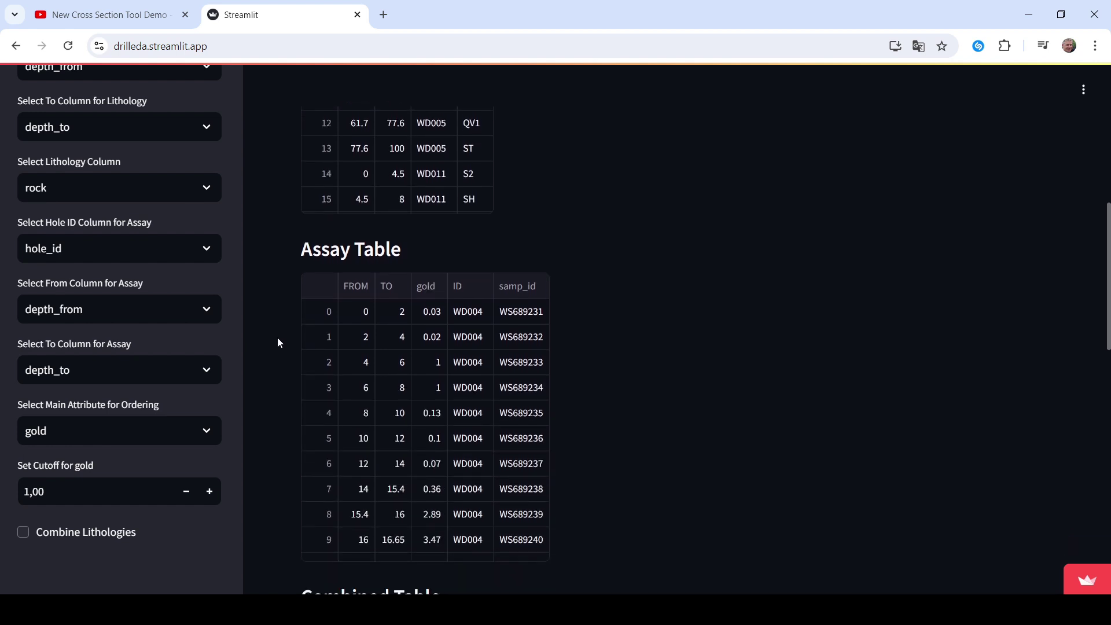
scroll(277, 342, down, 2)
scroll(277, 342, up, 2)
scroll(280, 389, up, 5)
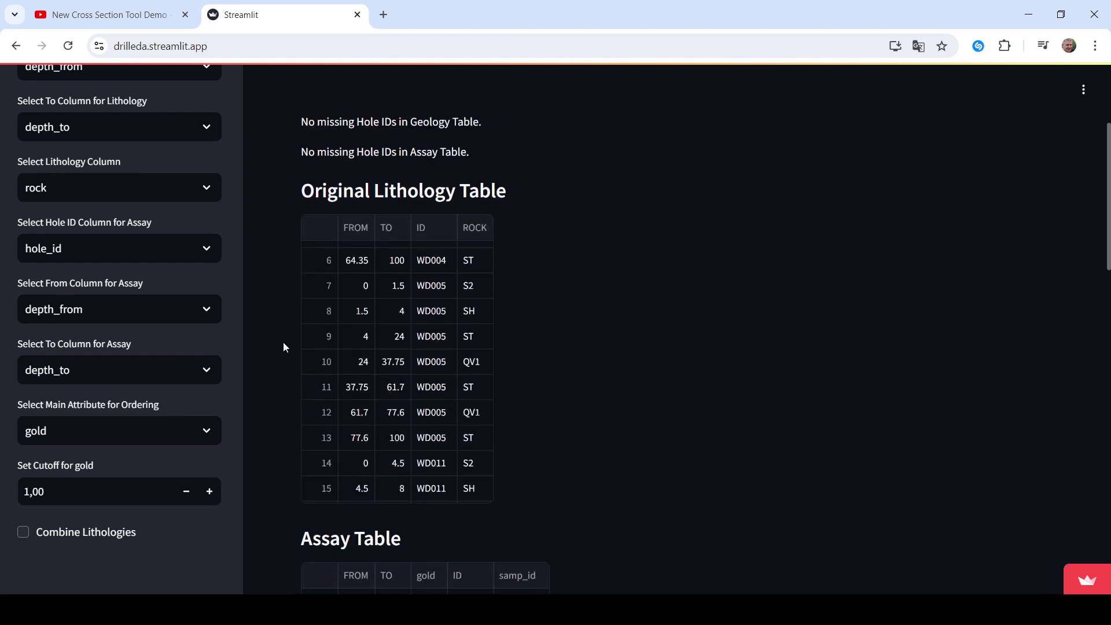
scroll(324, 324, up, 3)
scroll(376, 370, up, 4)
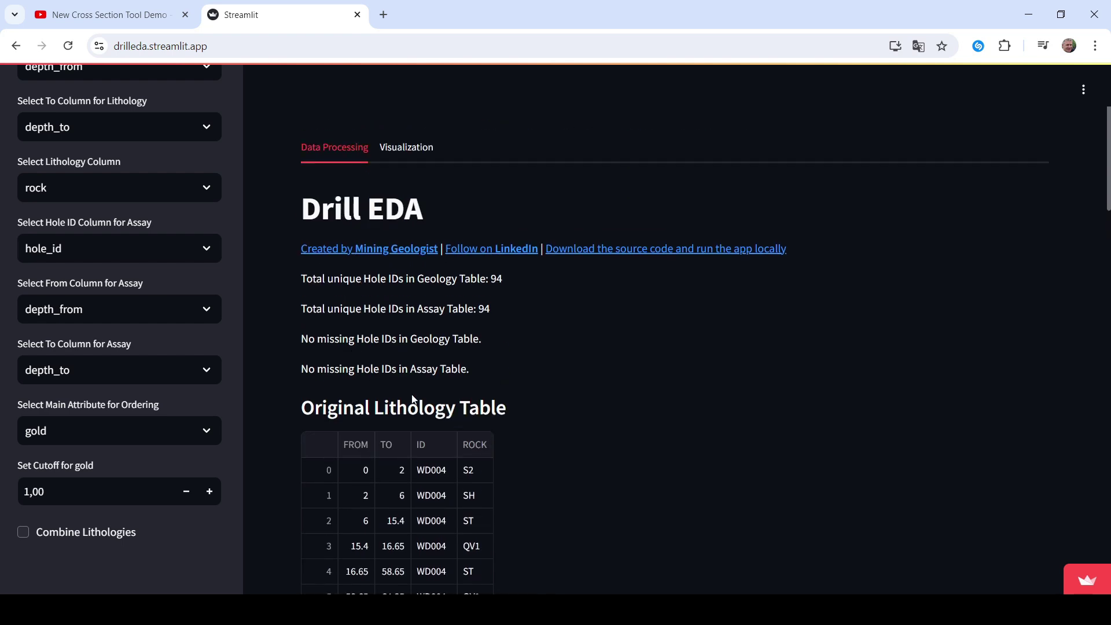
scroll(702, 389, down, 3)
scroll(608, 332, up, 1)
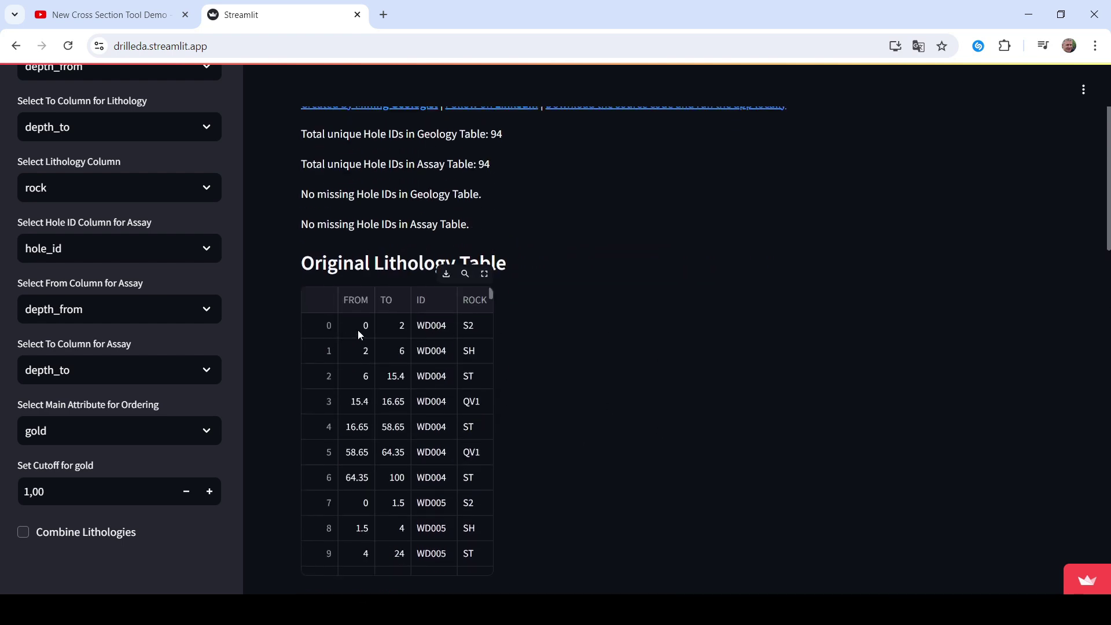
scroll(630, 319, down, 1)
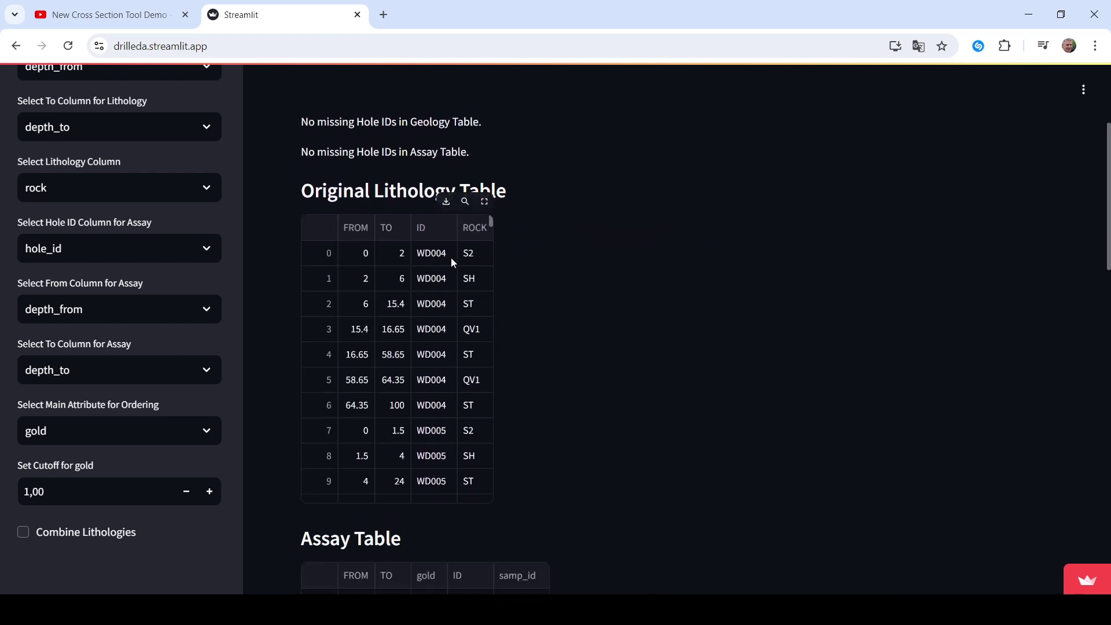
scroll(598, 286, down, 3)
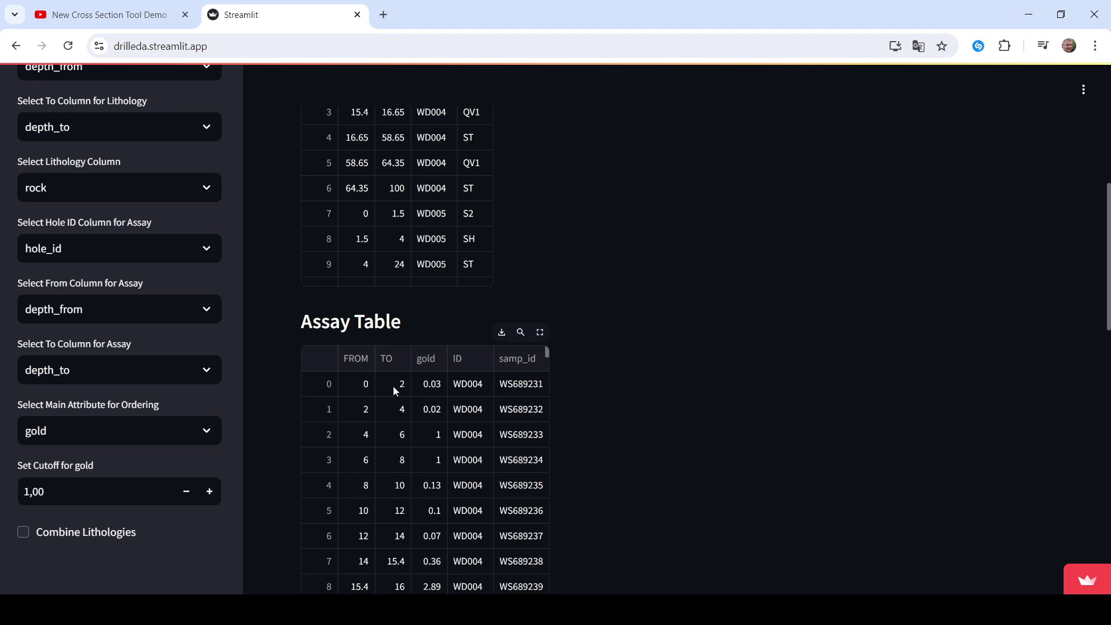
scroll(608, 225, up, 3)
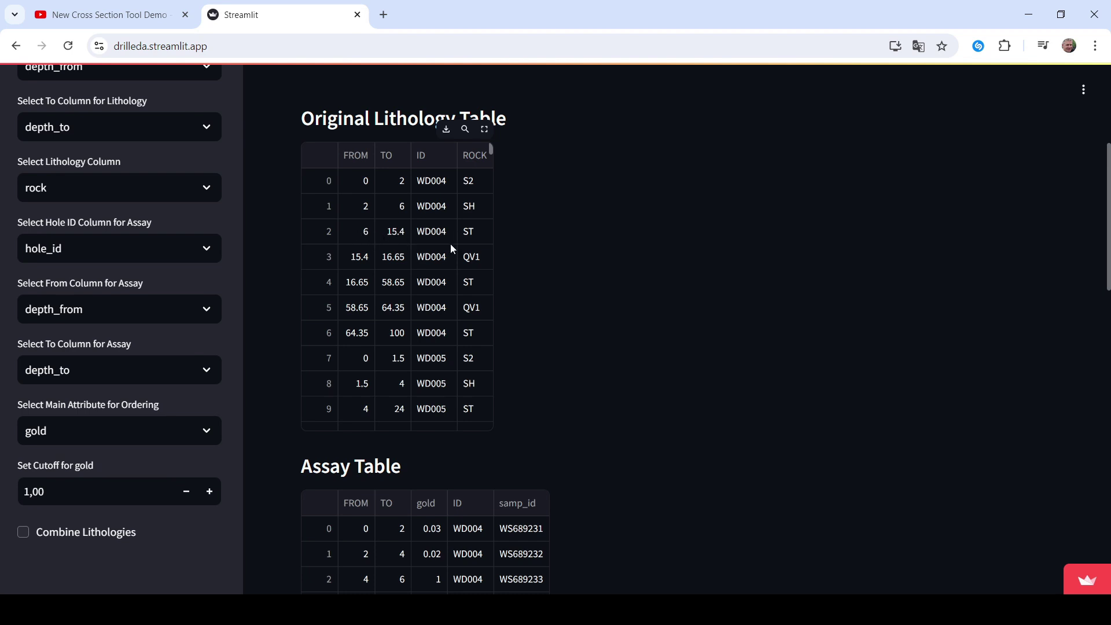
Review the Assay Table, the Combined Table and the list of lithologies by cutoff value
scroll(630, 269, down, 3)
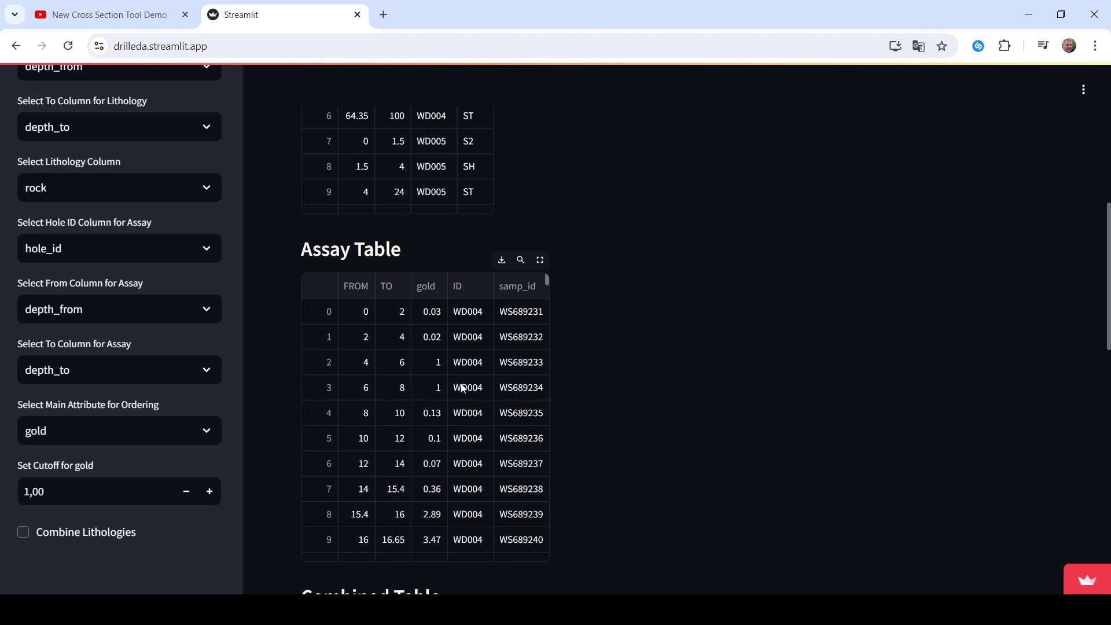
scroll(651, 377, down, 6)
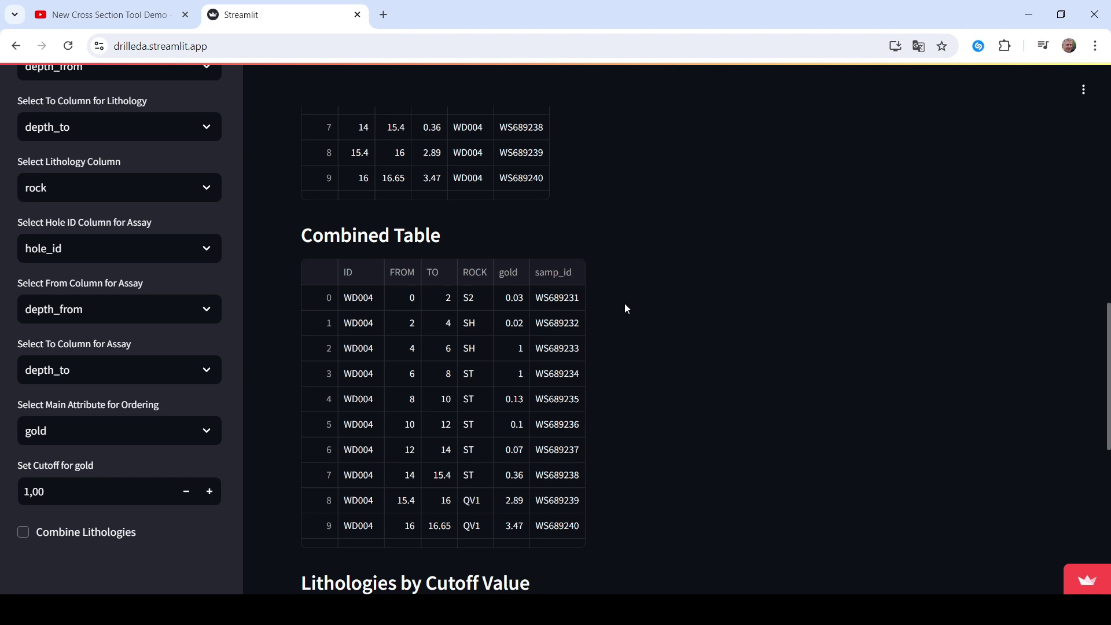
scroll(628, 293, down, 2)
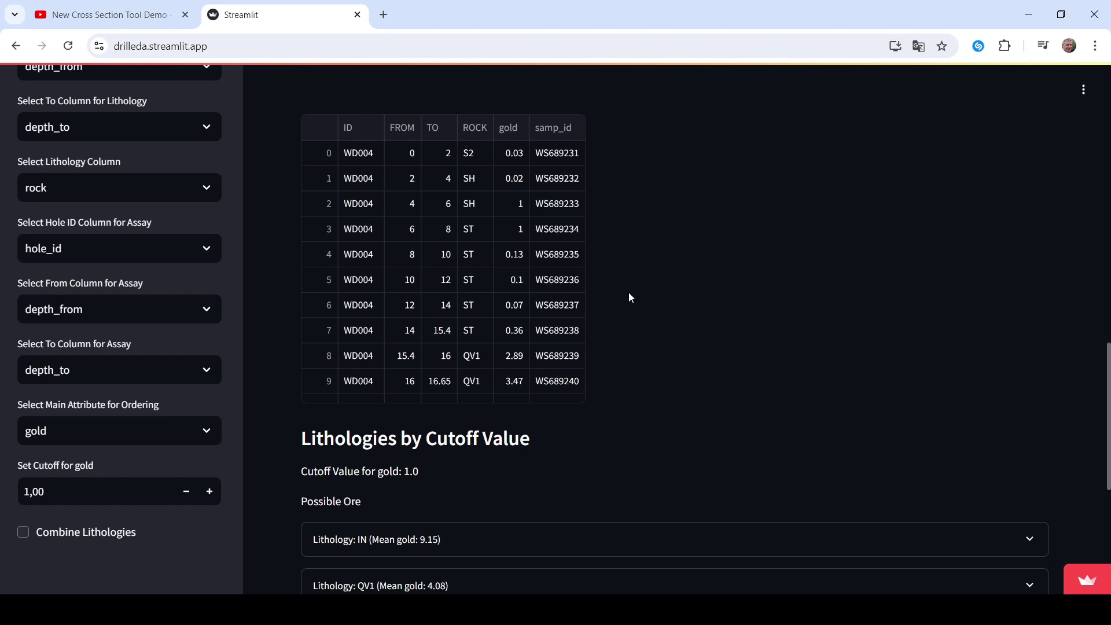
scroll(689, 321, down, 3)
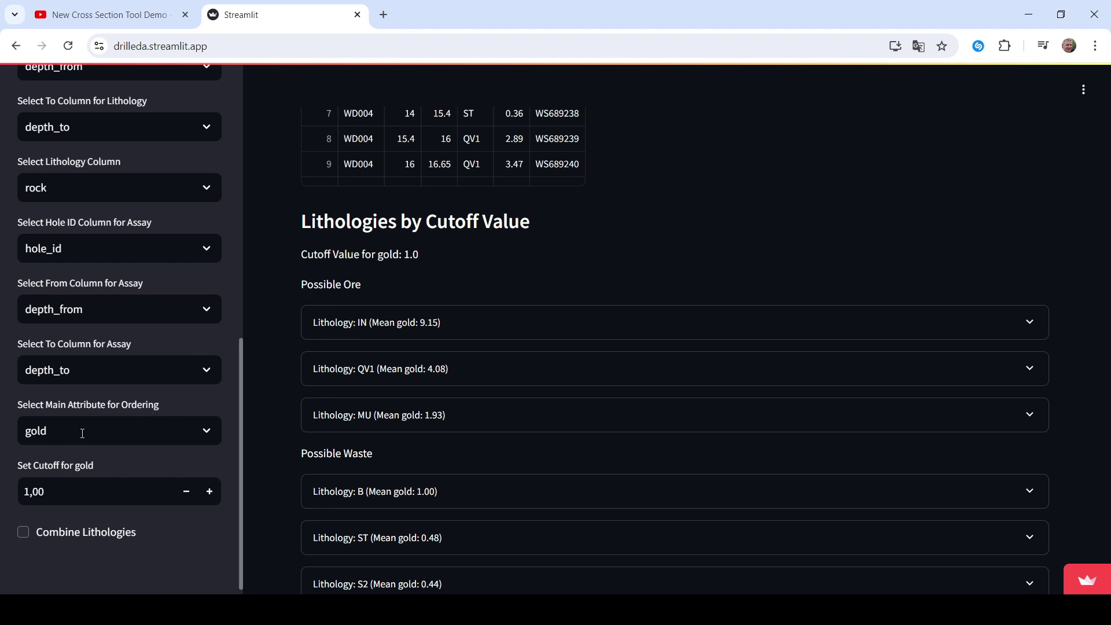
Check the gold cutoff setting against the lithologies grouped as Possible Ore and Possible Waste
click(61, 492)
drag(61, 492, 23, 496)
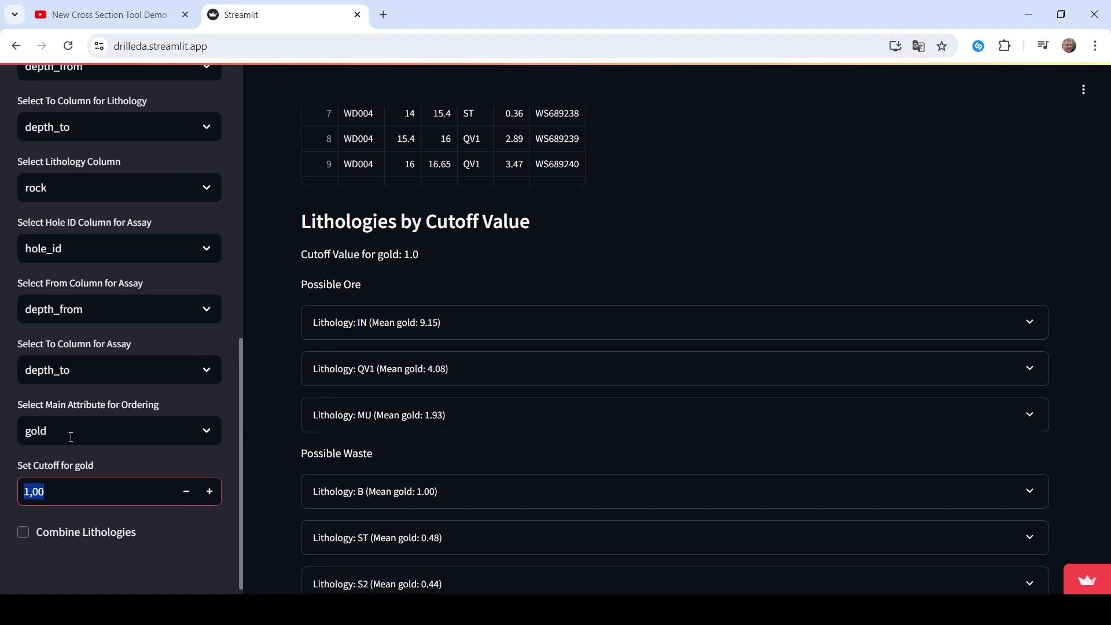
click(69, 498)
scroll(293, 280, up, 3)
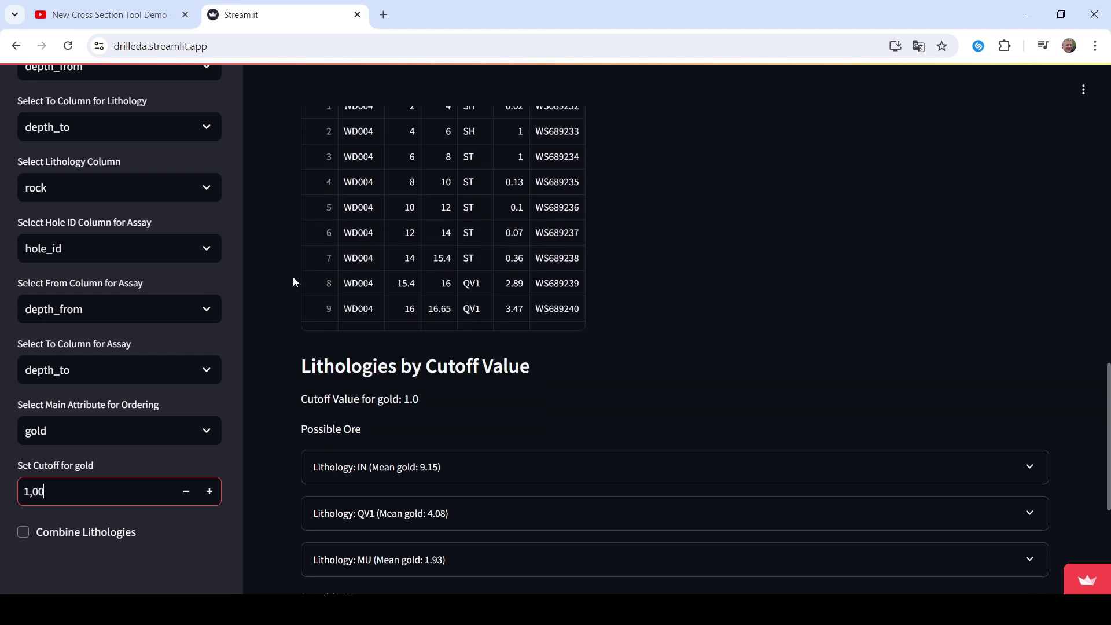
scroll(292, 276, down, 3)
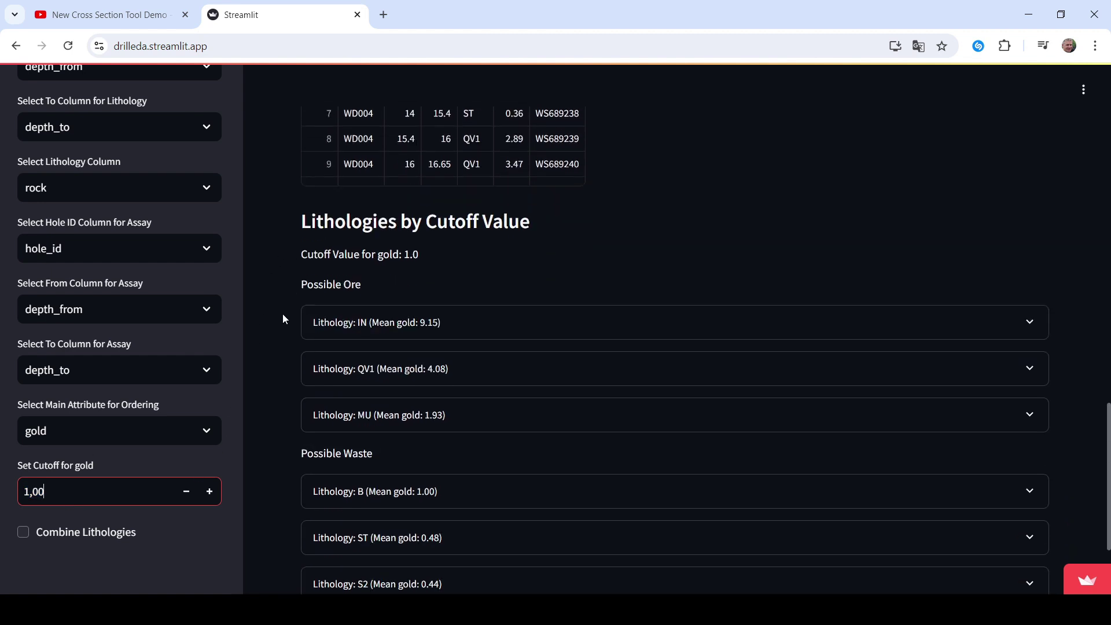
drag(297, 283, 370, 285)
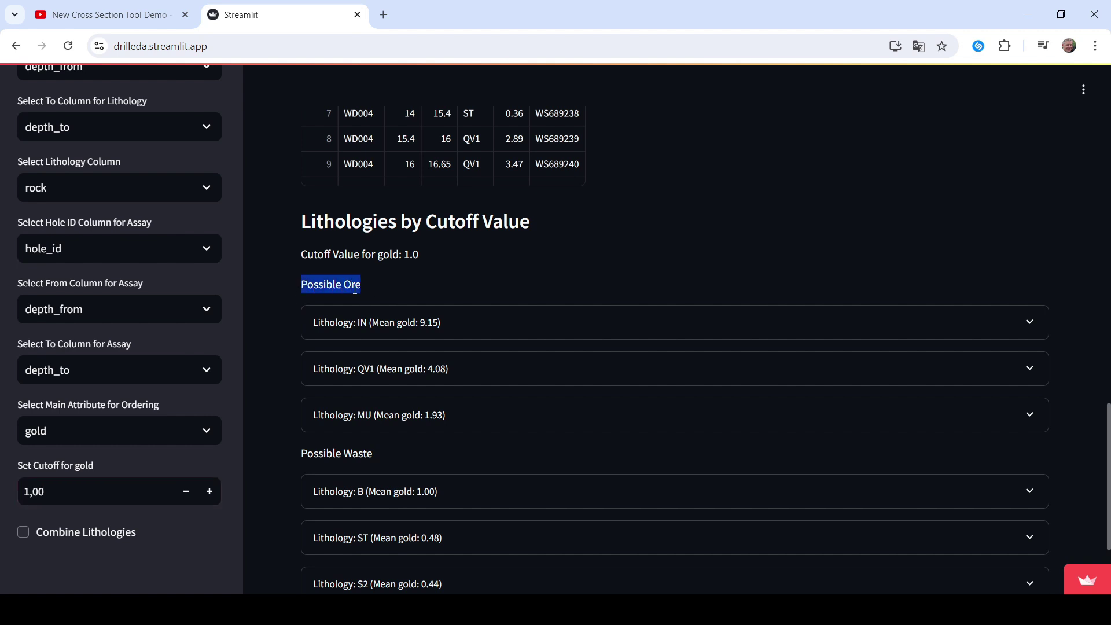
click(354, 289)
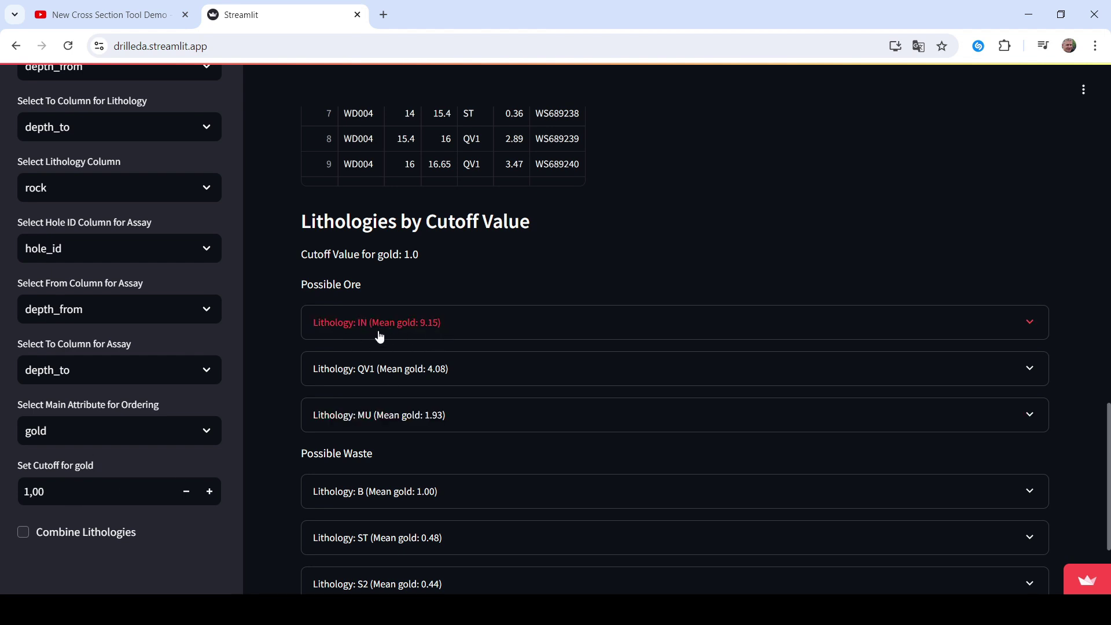
Expand the descriptive statistics of the Possible Ore lithologies IN and QV1 and examine their gold values
click(499, 329)
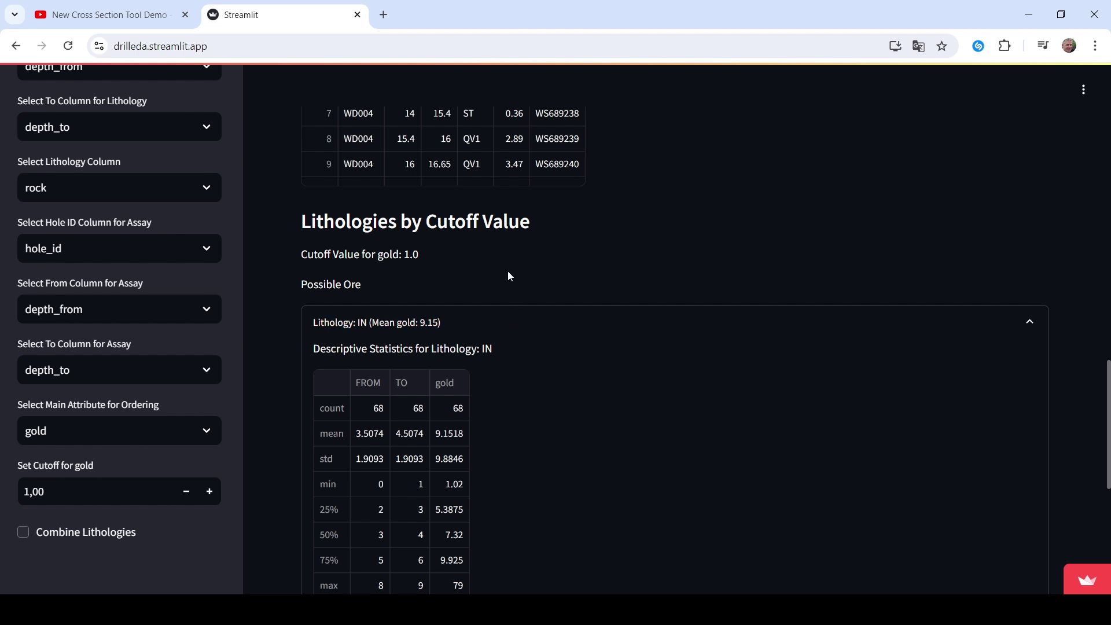
scroll(480, 294, down, 2)
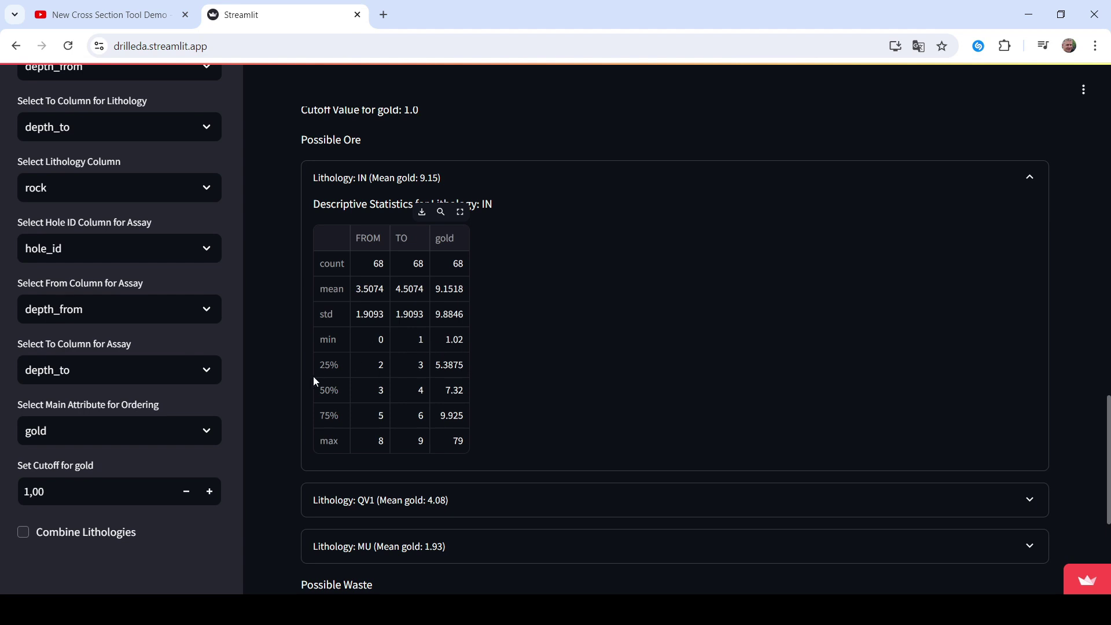
scroll(313, 379, down, 2)
click(343, 357)
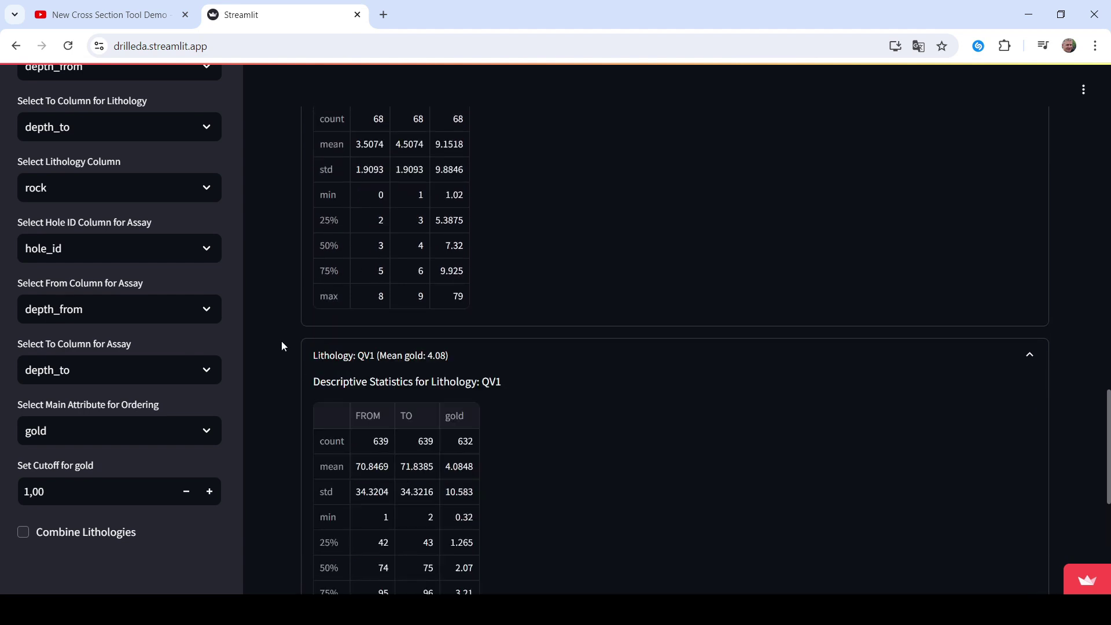
scroll(289, 342, down, 2)
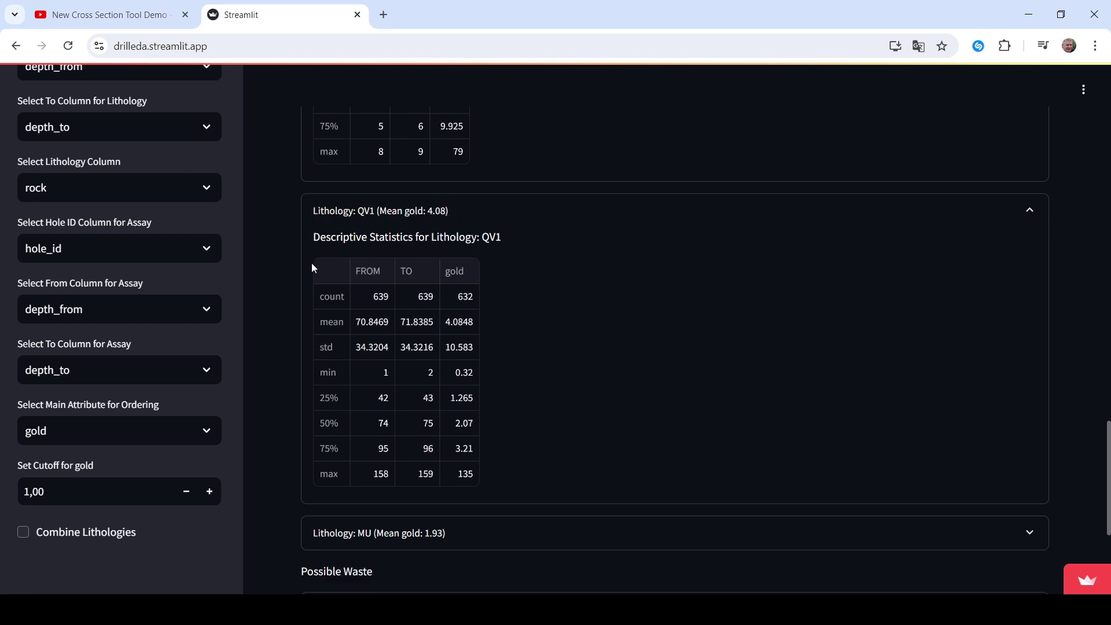
Expand the descriptive statistics of lithology B under Possible Waste and examine its gold values
scroll(294, 276, down, 2)
scroll(285, 413, down, 2)
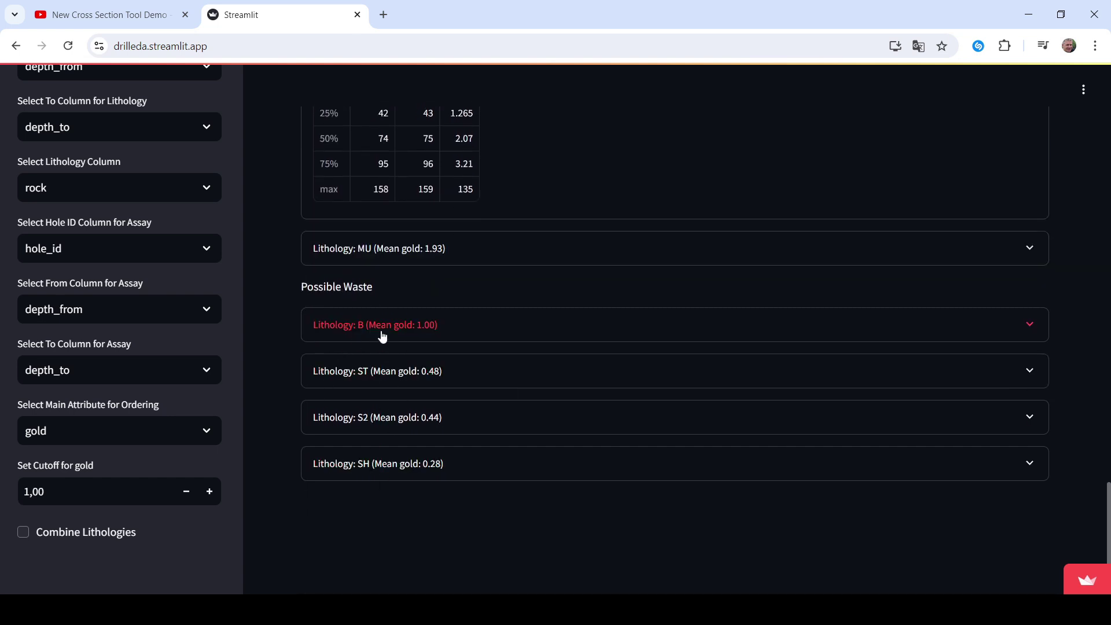
click(437, 338)
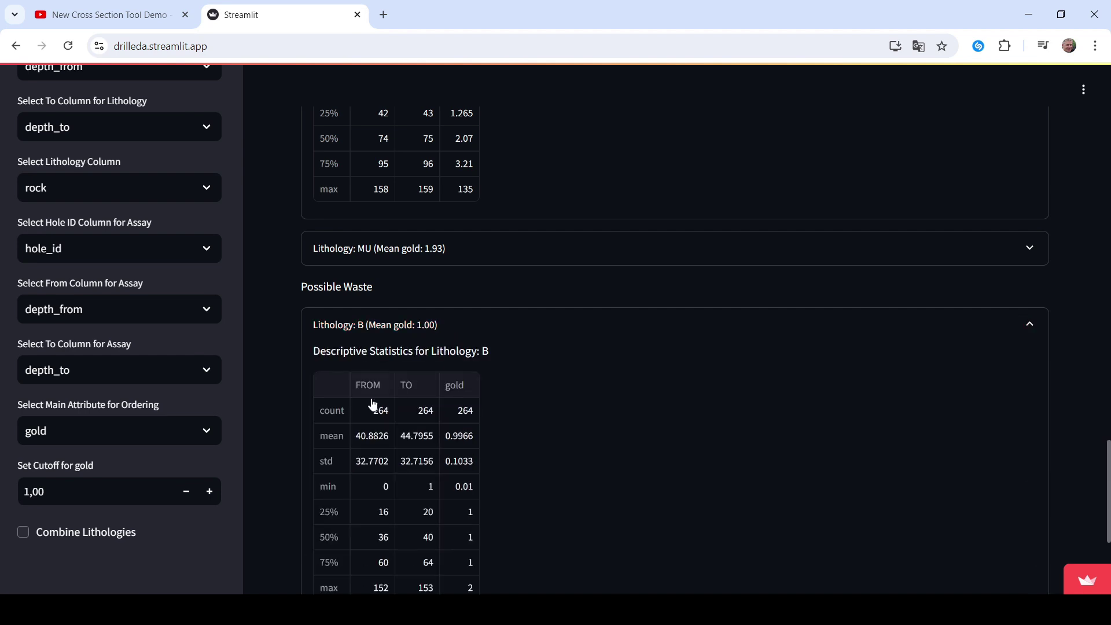
scroll(325, 422, down, 1)
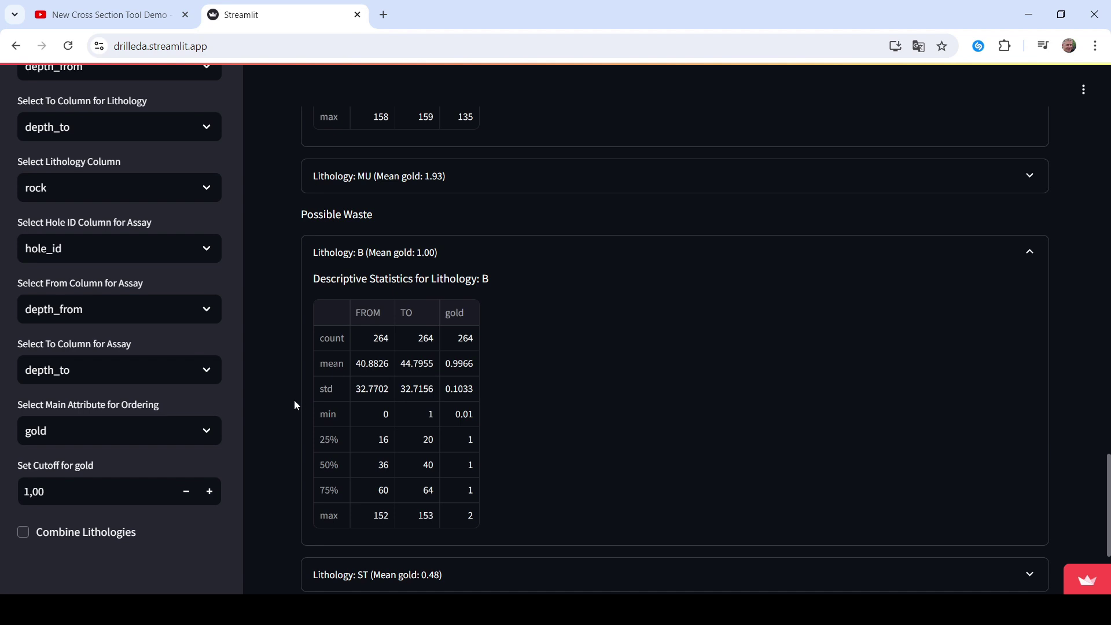
scroll(307, 254, up, 1)
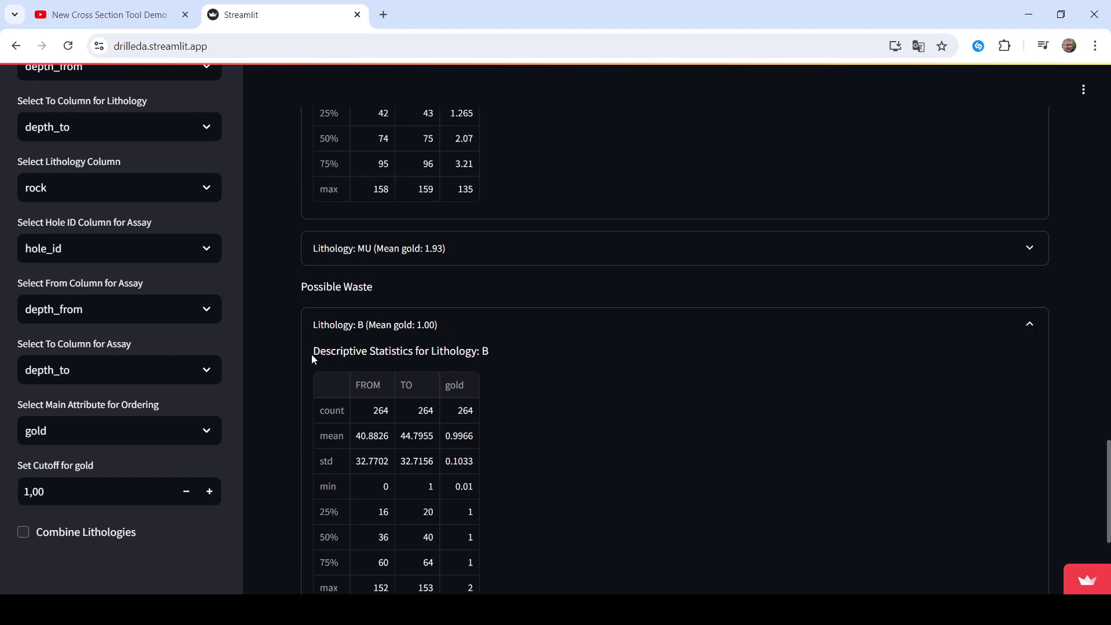
Collapse the descriptive statistics of lithologies B, QV1 and IN
click(383, 325)
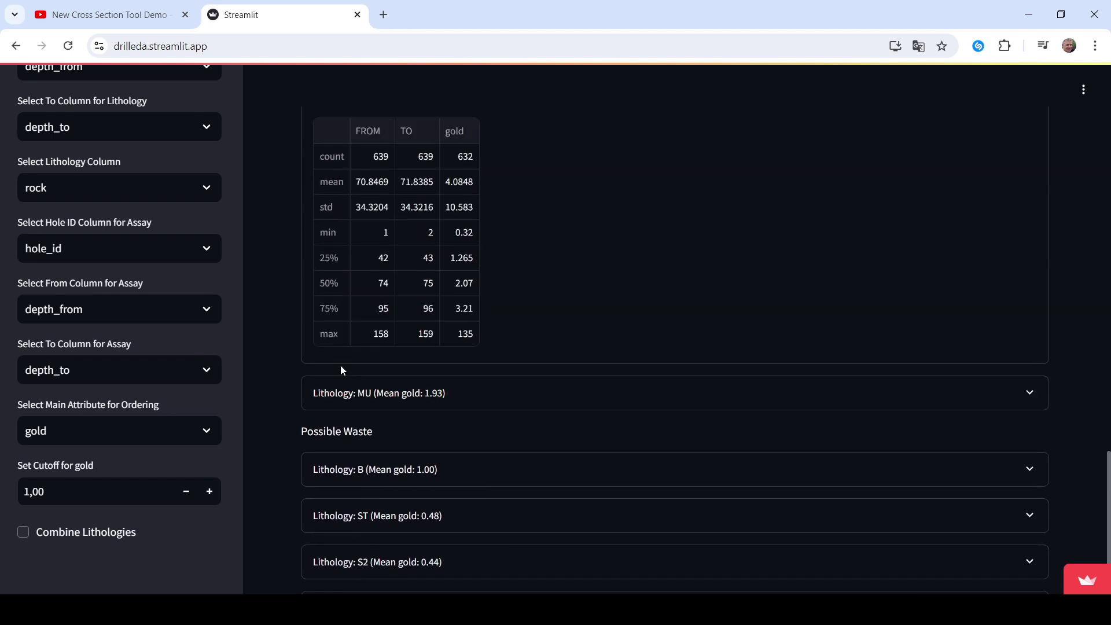
scroll(330, 385, up, 3)
click(368, 299)
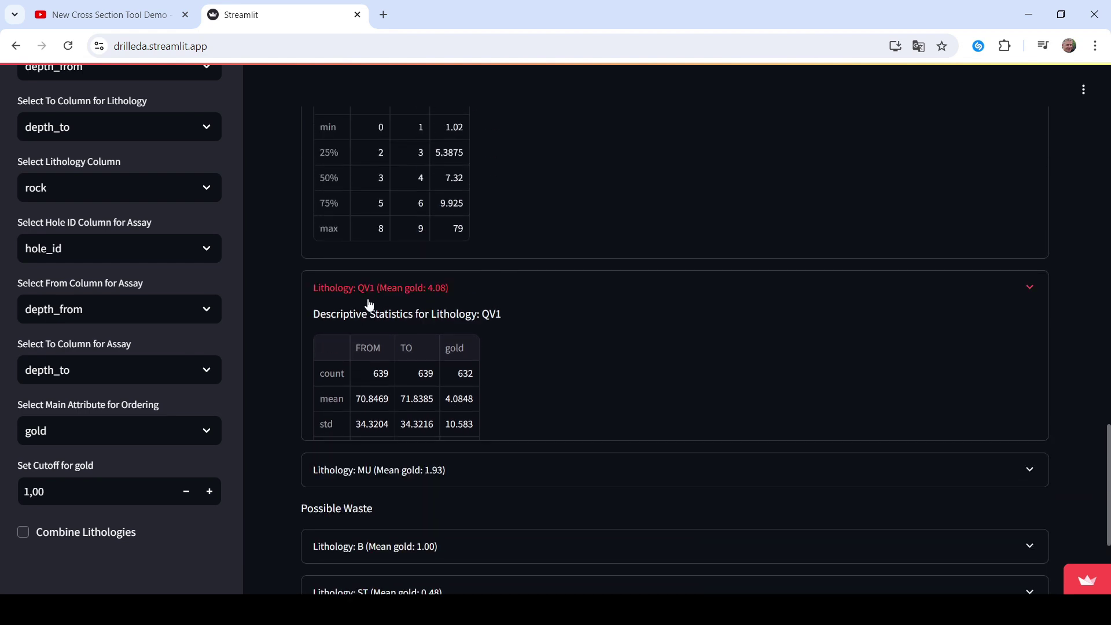
scroll(339, 338, up, 2)
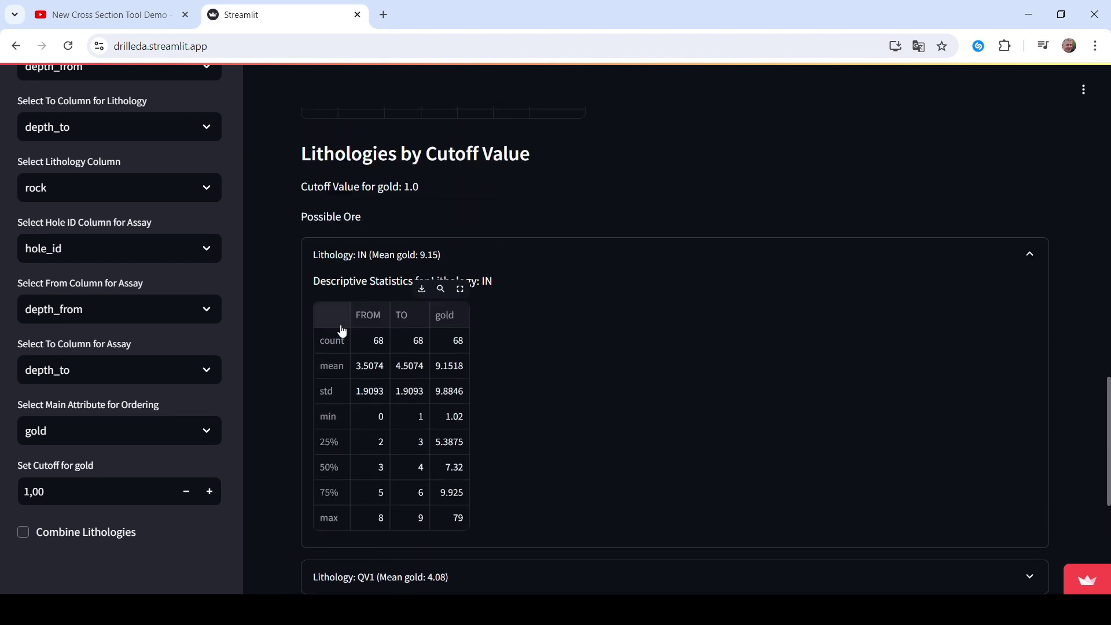
click(357, 265)
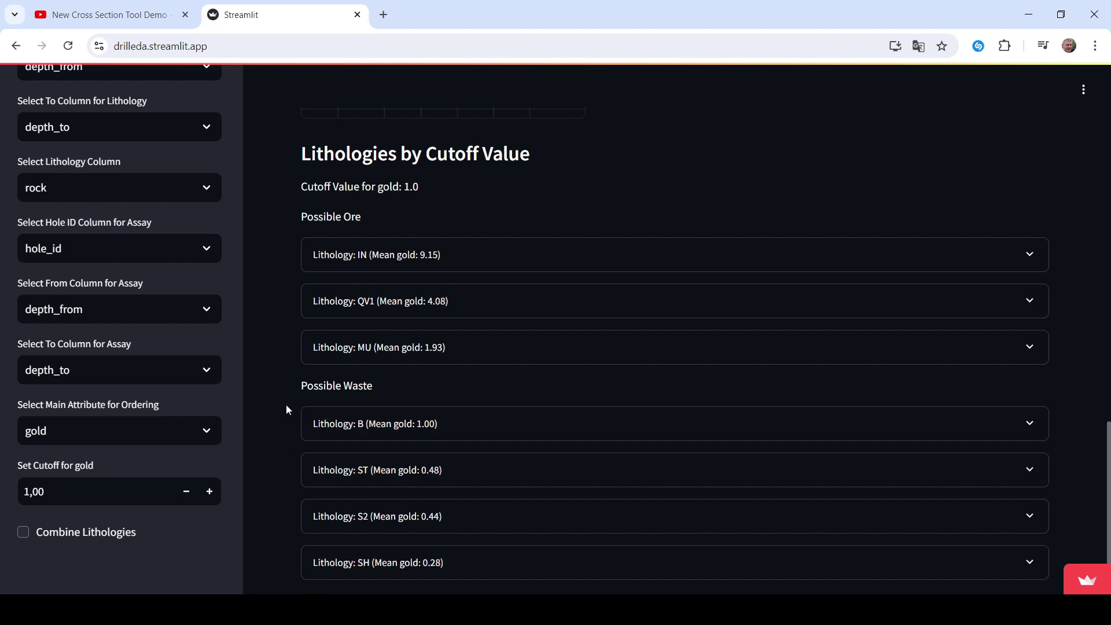
Switch to the Visualization section and set the scatter plot's X-axis column to gold and its Y-axis column to TO
scroll(285, 404, up, 10)
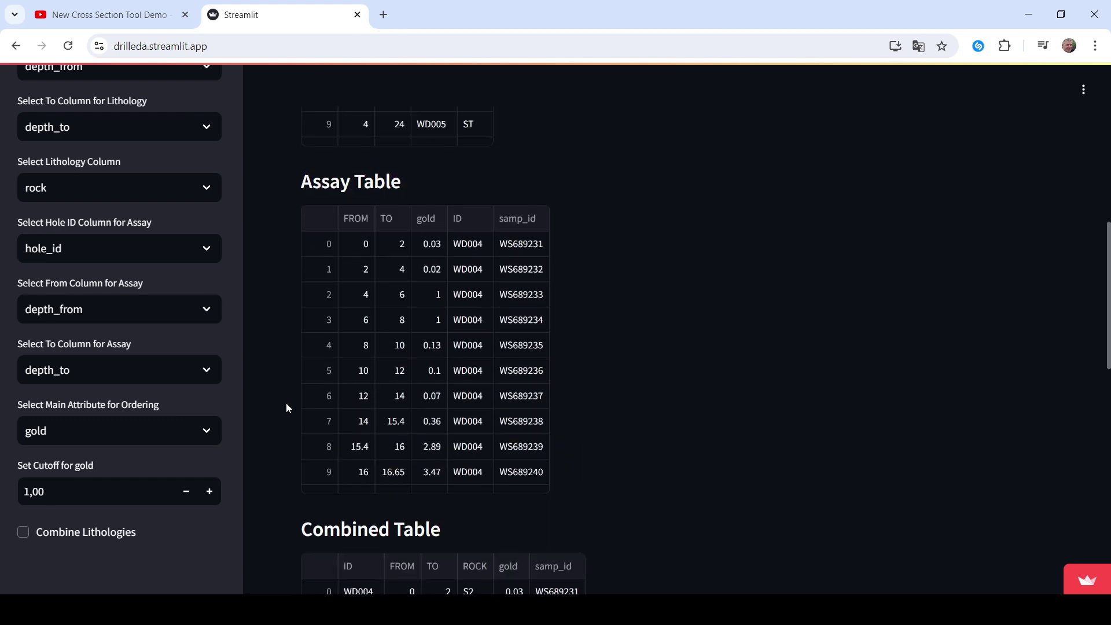
scroll(285, 405, up, 10)
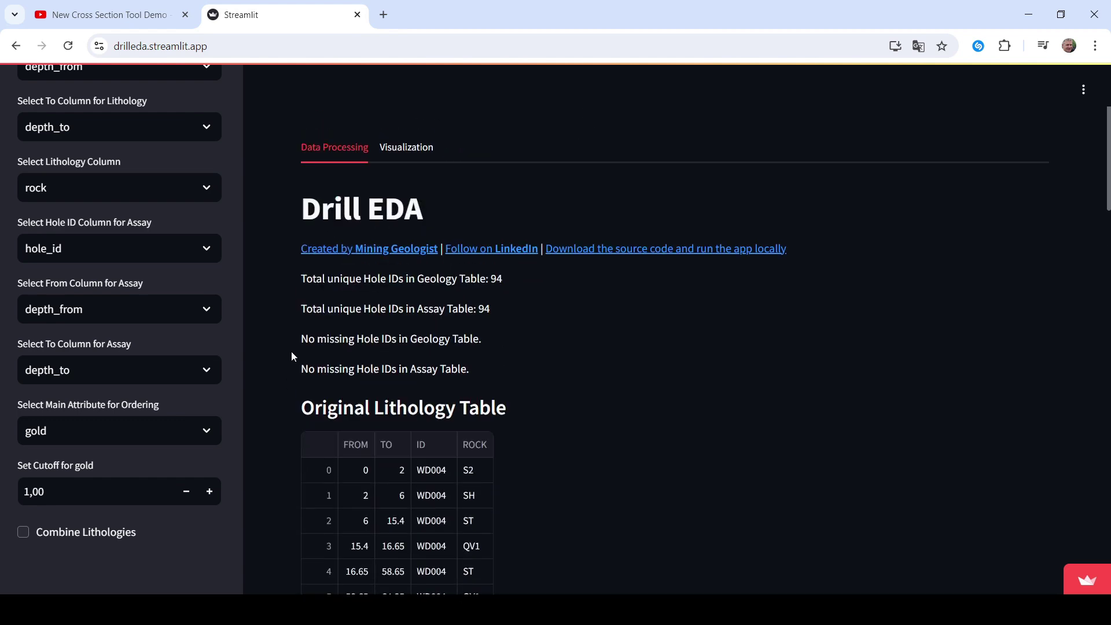
click(415, 151)
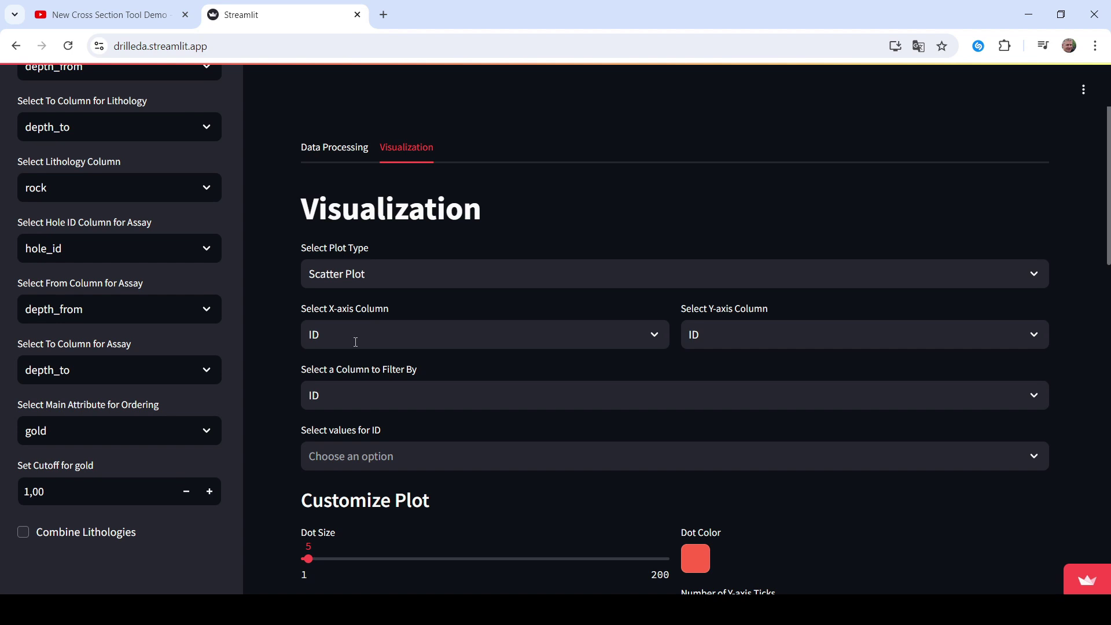
click(375, 334)
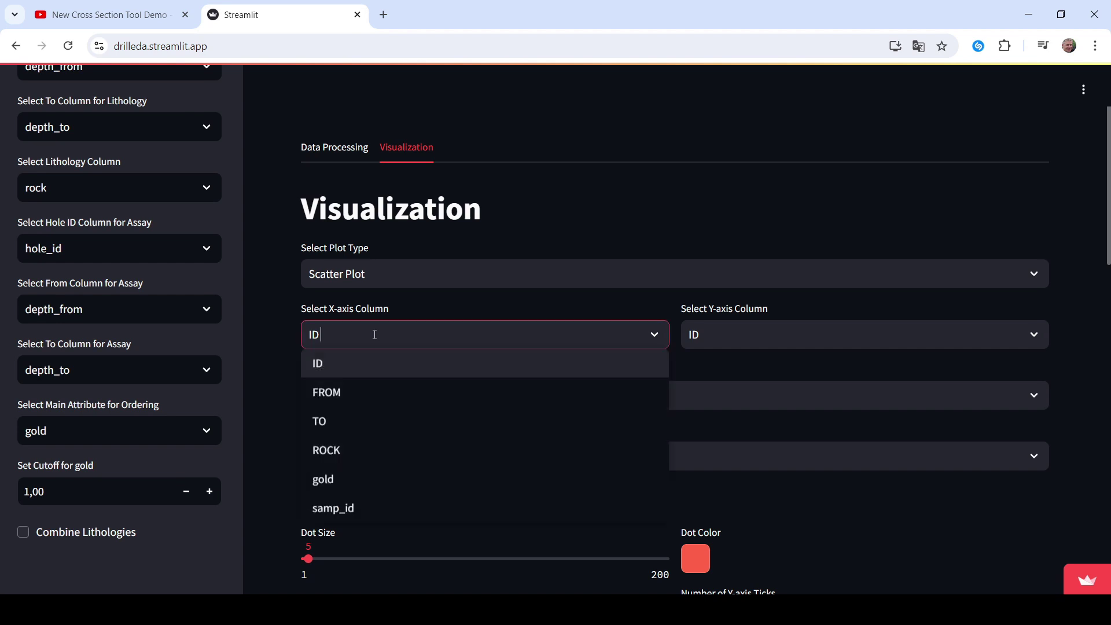
click(350, 486)
click(279, 354)
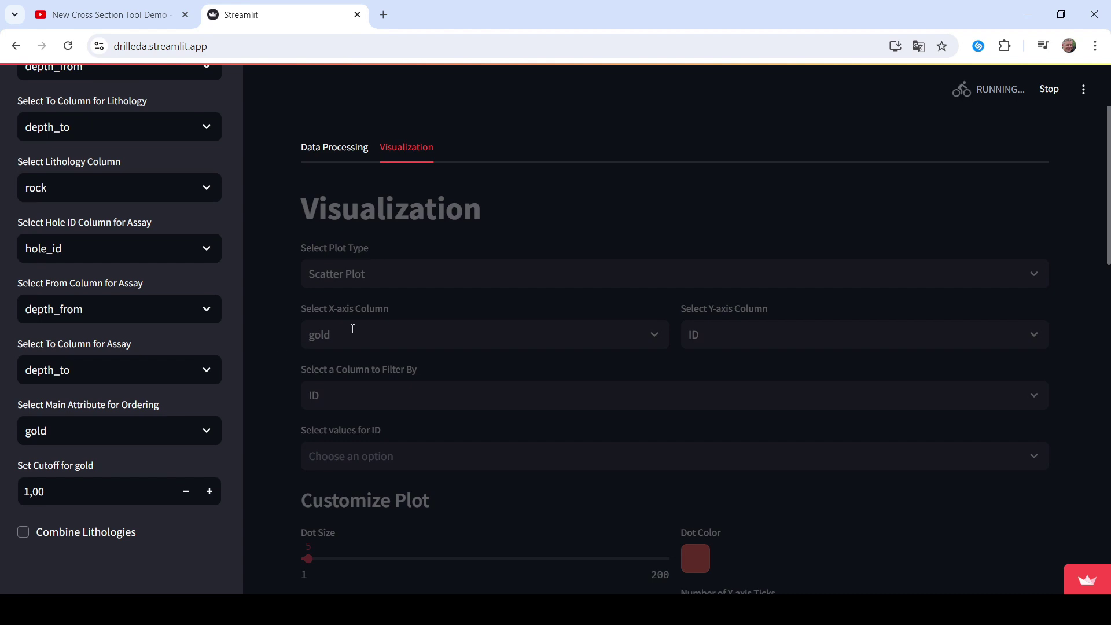
click(738, 332)
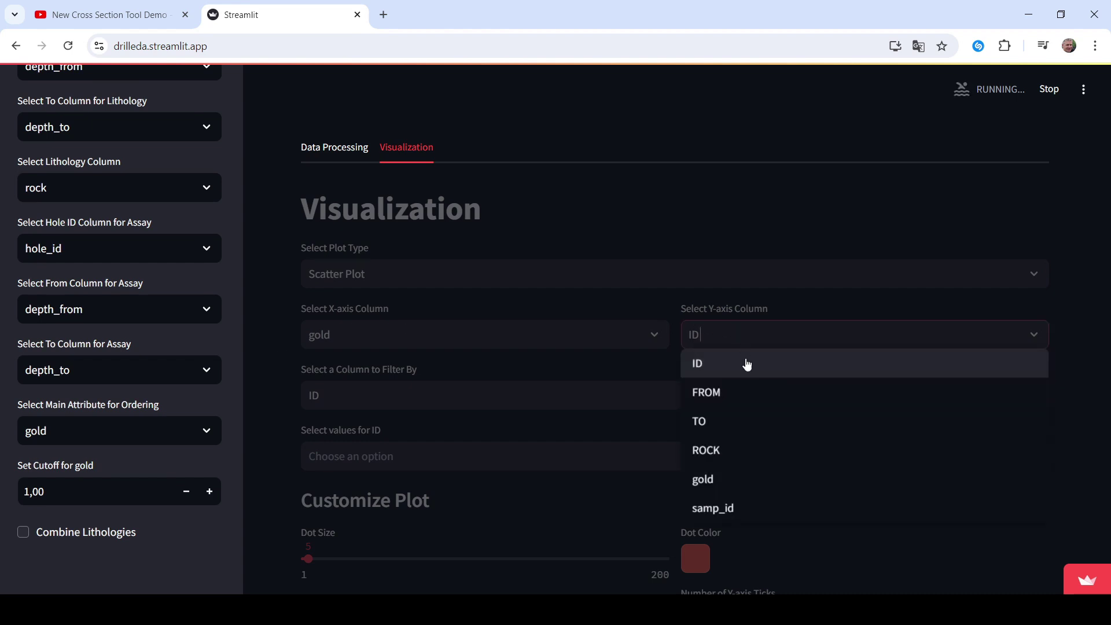
click(728, 422)
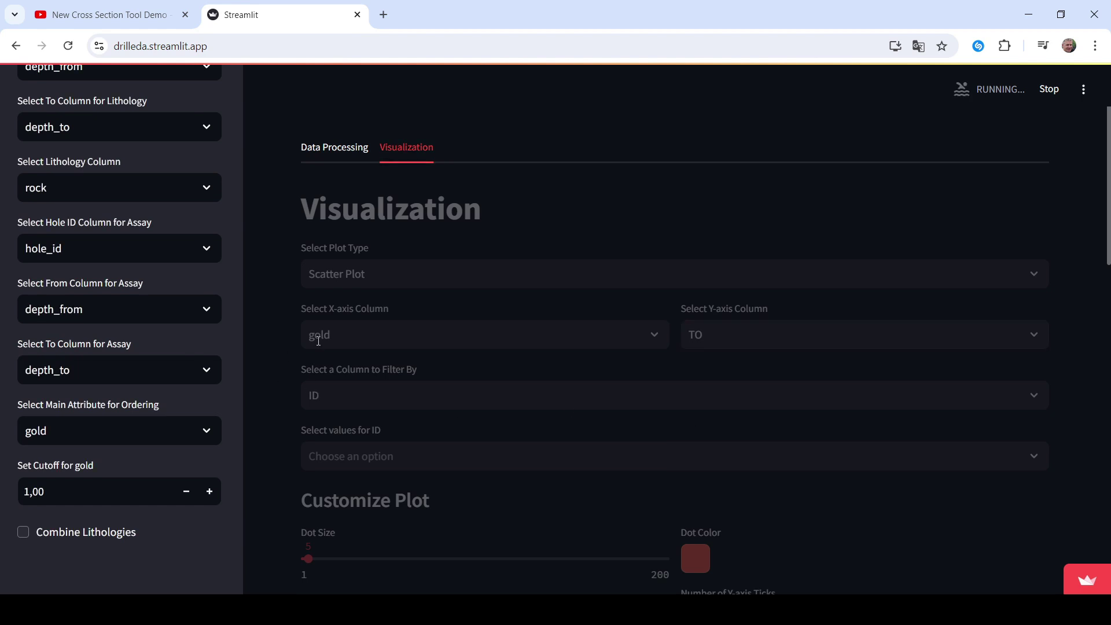
Review the plot customization settings and examine how gold is distributed over depth in the TO vs gold scatter plot
scroll(268, 376, down, 5)
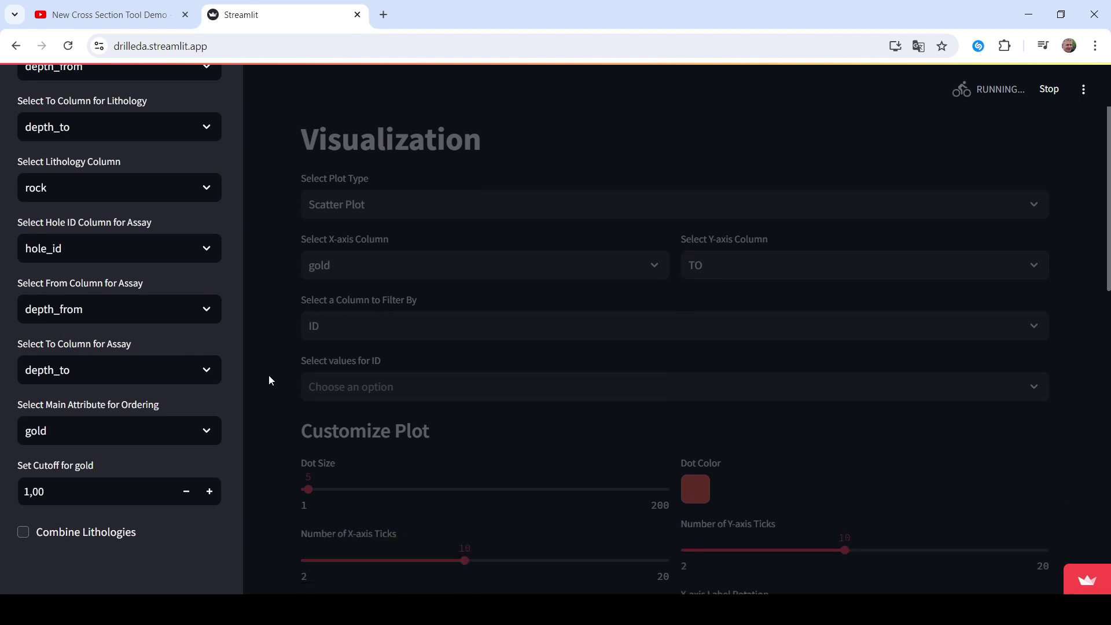
scroll(269, 376, down, 7)
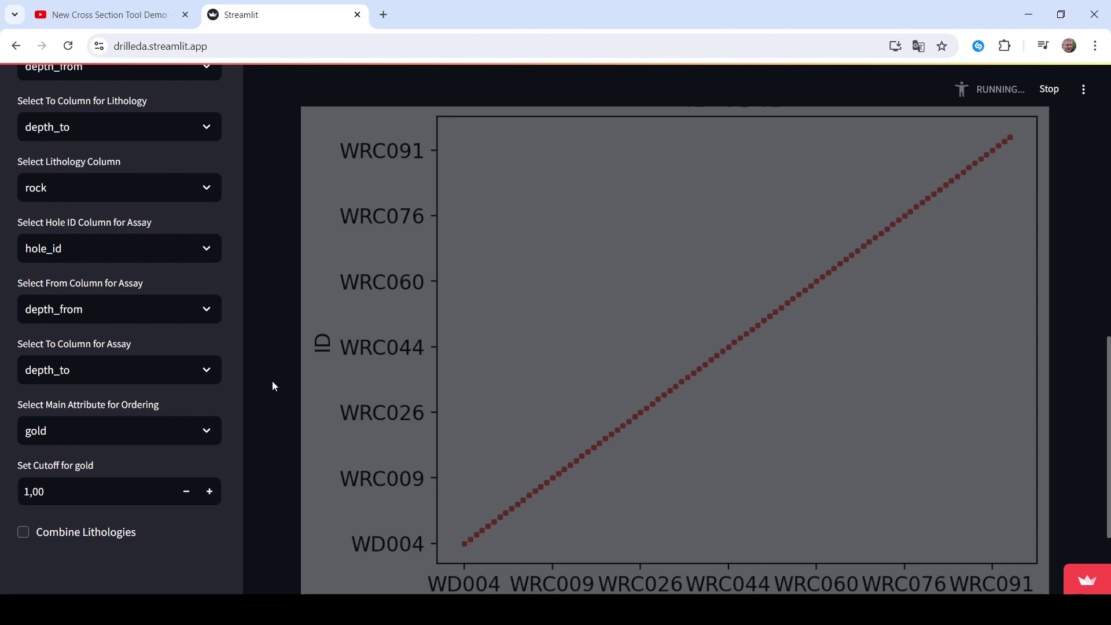
scroll(278, 398, up, 8)
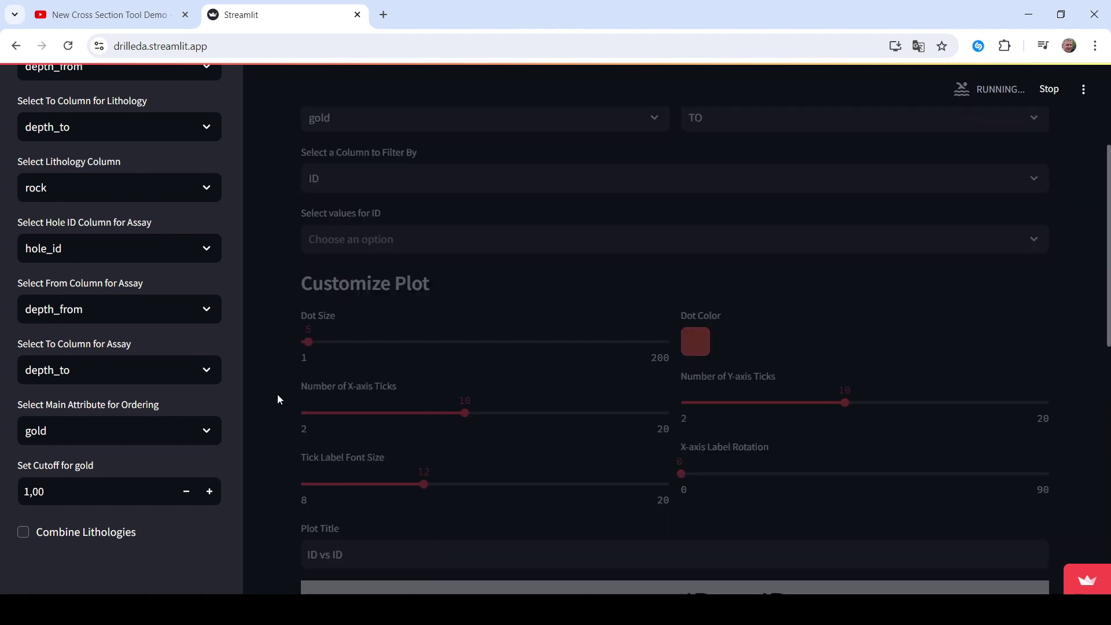
scroll(298, 232, up, 2)
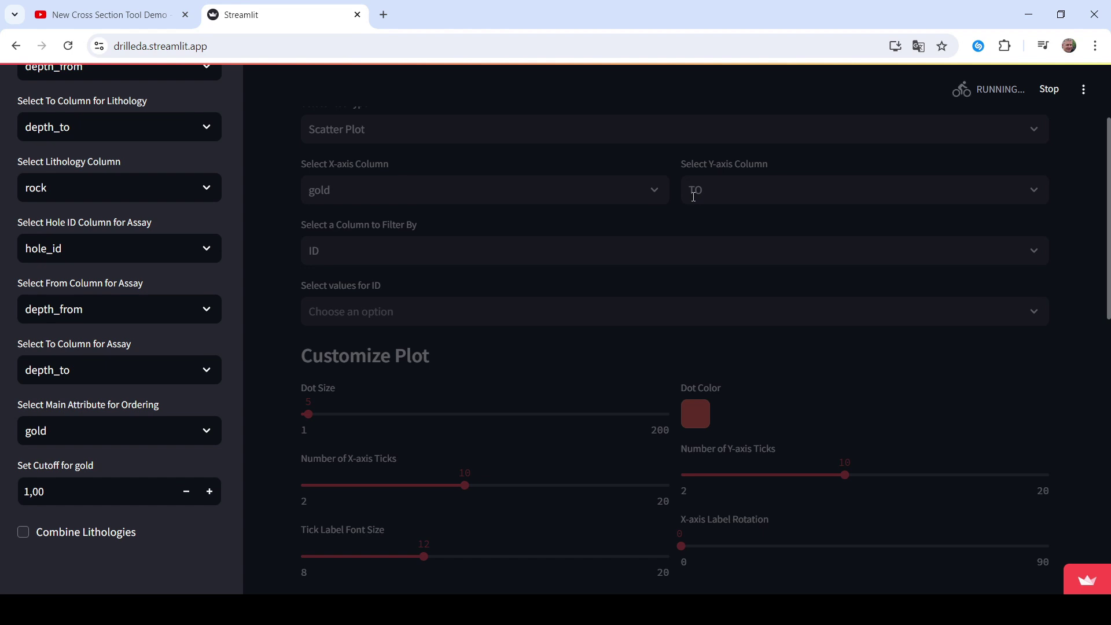
scroll(380, 323, up, 3)
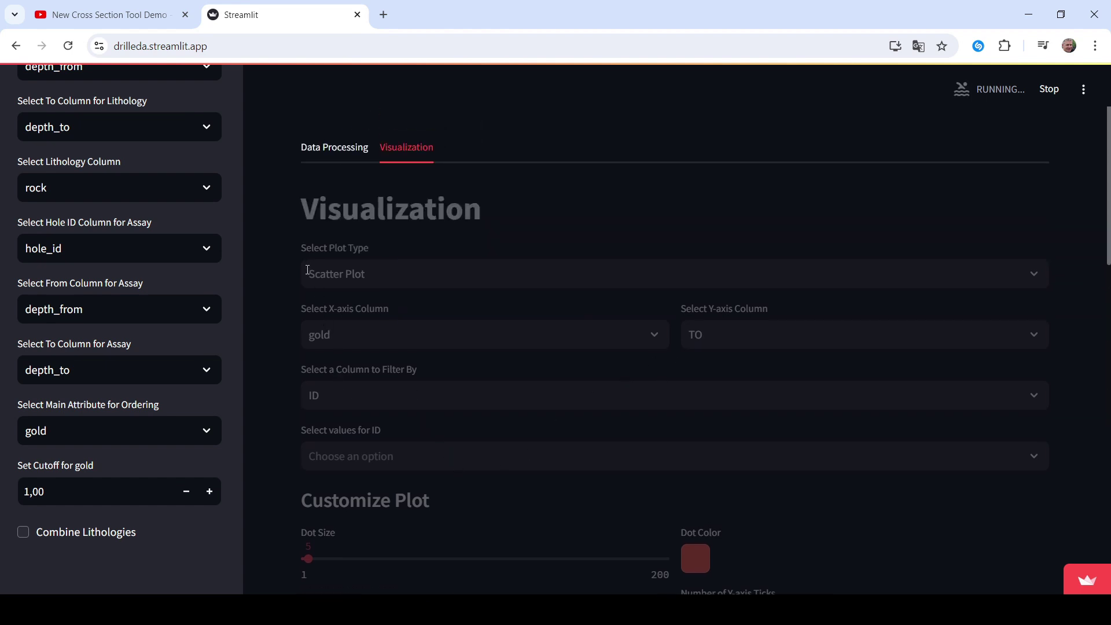
scroll(307, 269, down, 10)
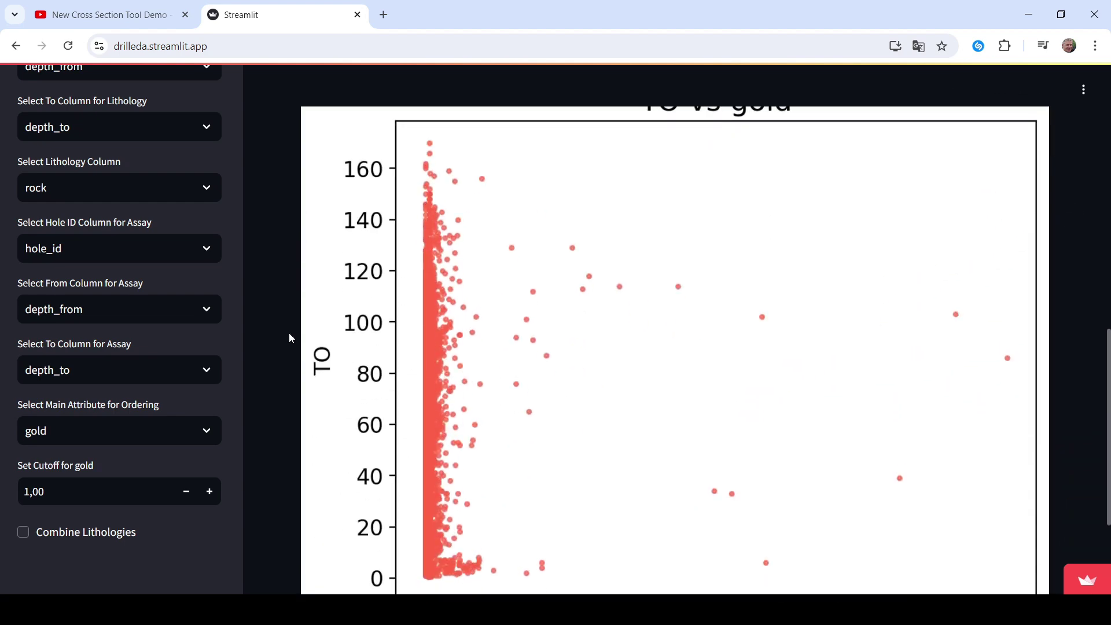
scroll(289, 337, down, 1)
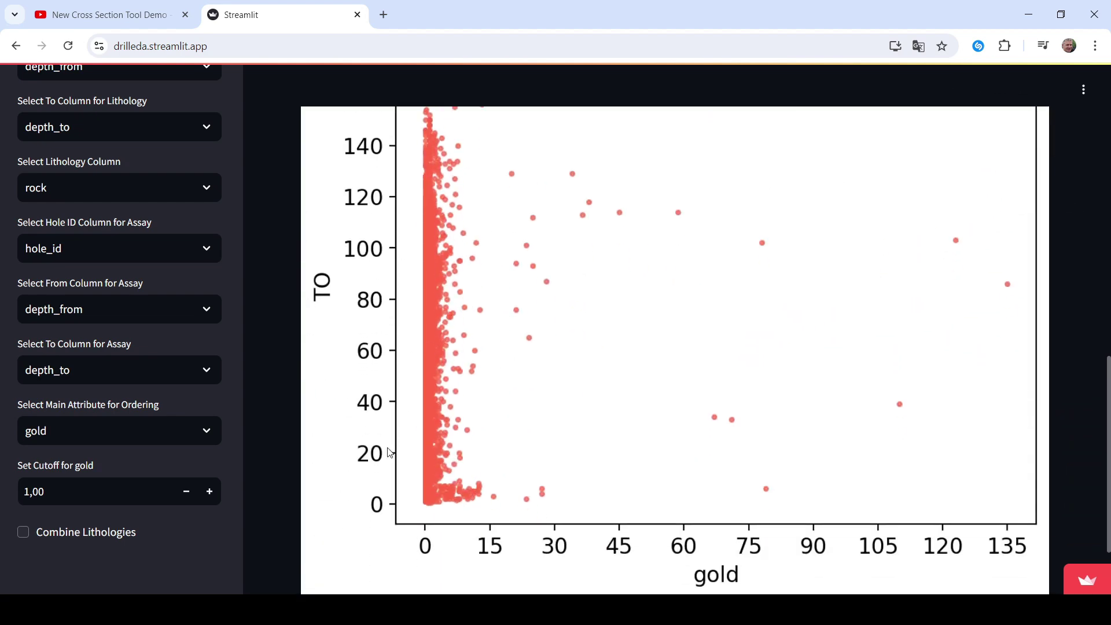
Examine the TO vs gold scatter plot from shallow to deep intervals alongside its customization settings
scroll(389, 452, up, 6)
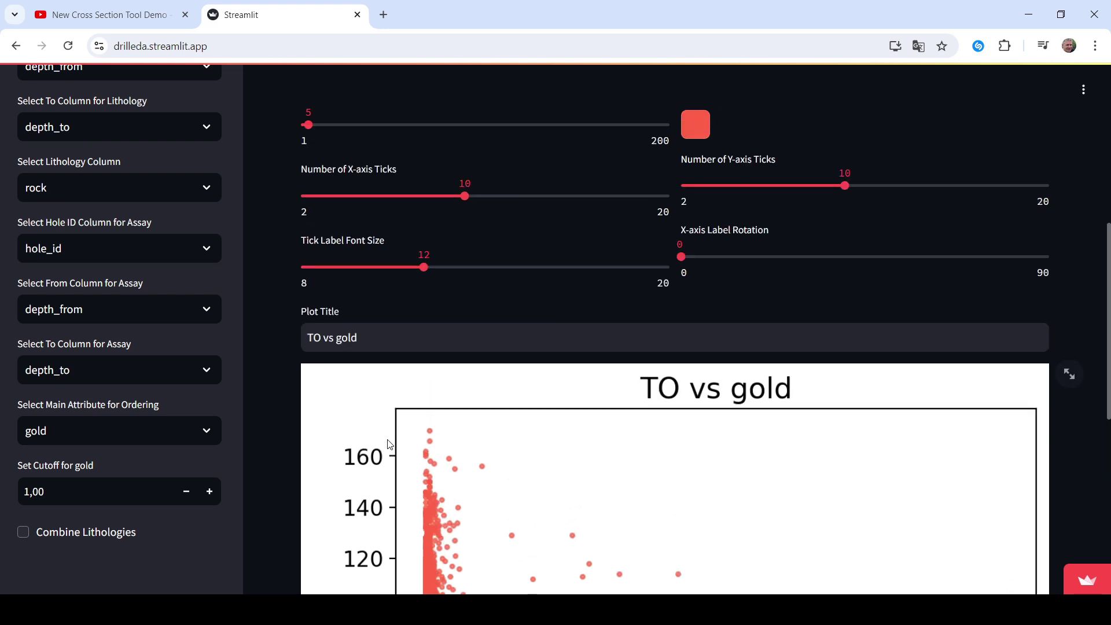
scroll(523, 404, down, 2)
scroll(664, 402, down, 3)
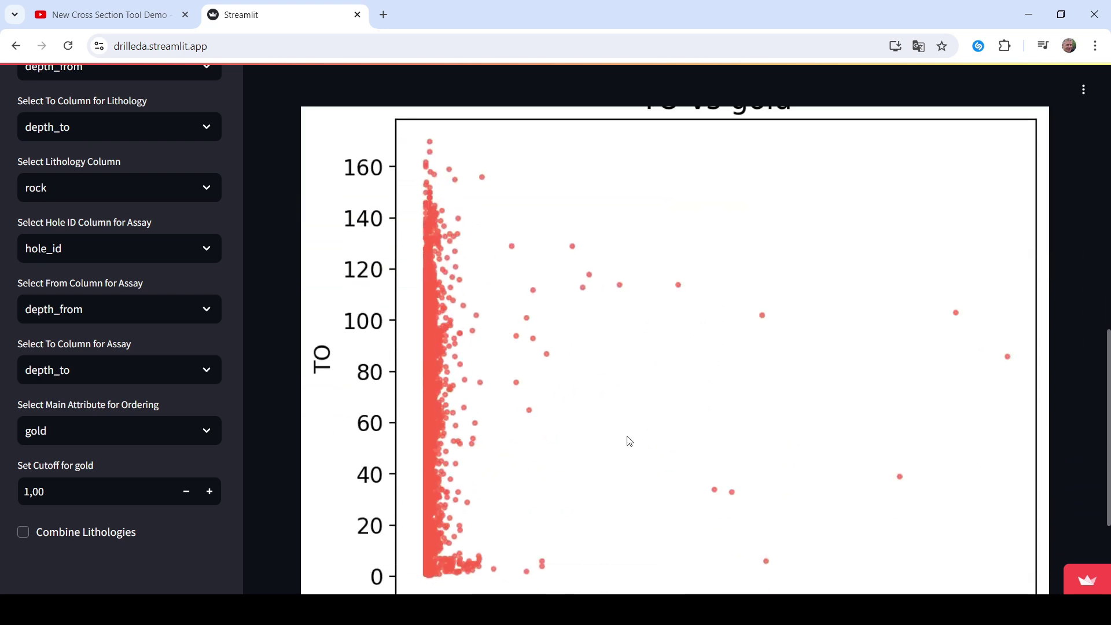
scroll(555, 422, up, 3)
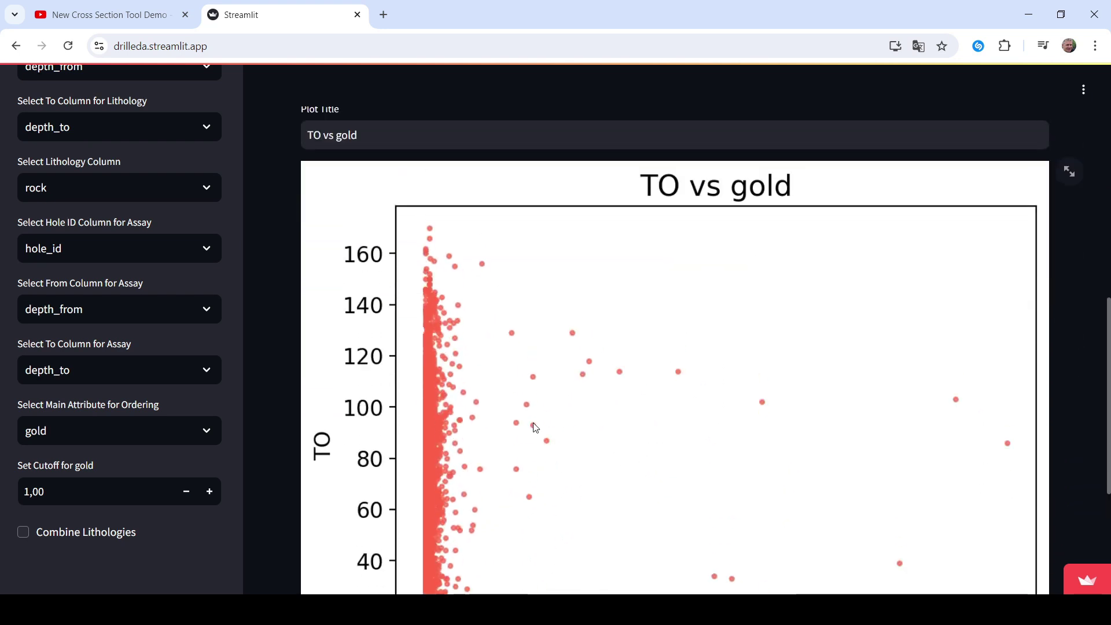
scroll(275, 371, up, 3)
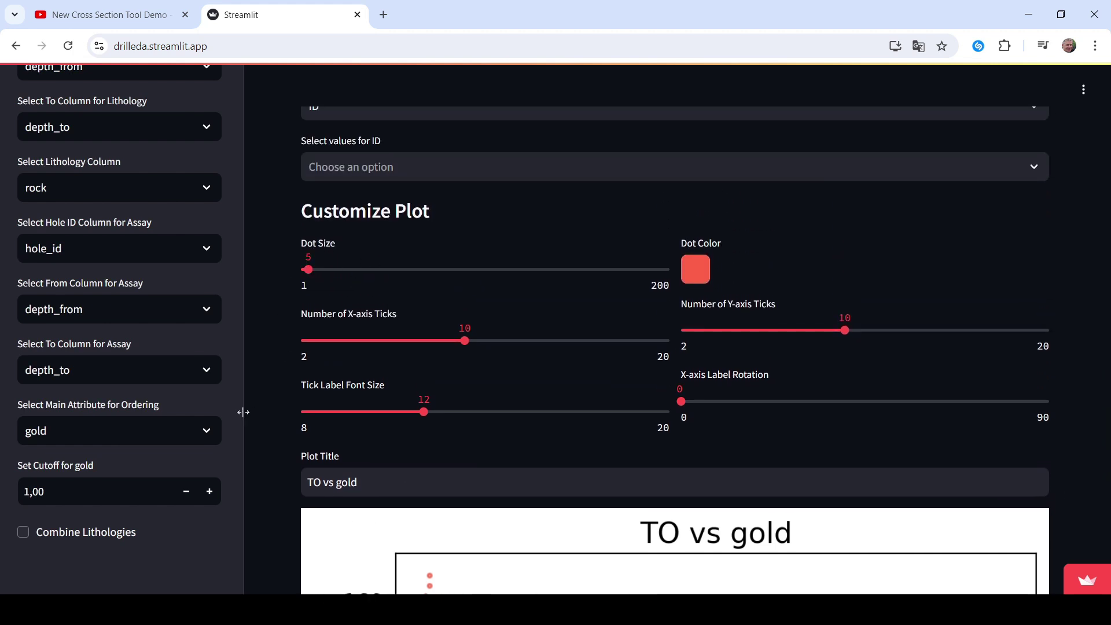
scroll(333, 445, down, 4)
scroll(333, 445, down, 3)
Reduce the scatter plot's dot size to 1 and change the dot color to a bright blue
scroll(338, 289, up, 6)
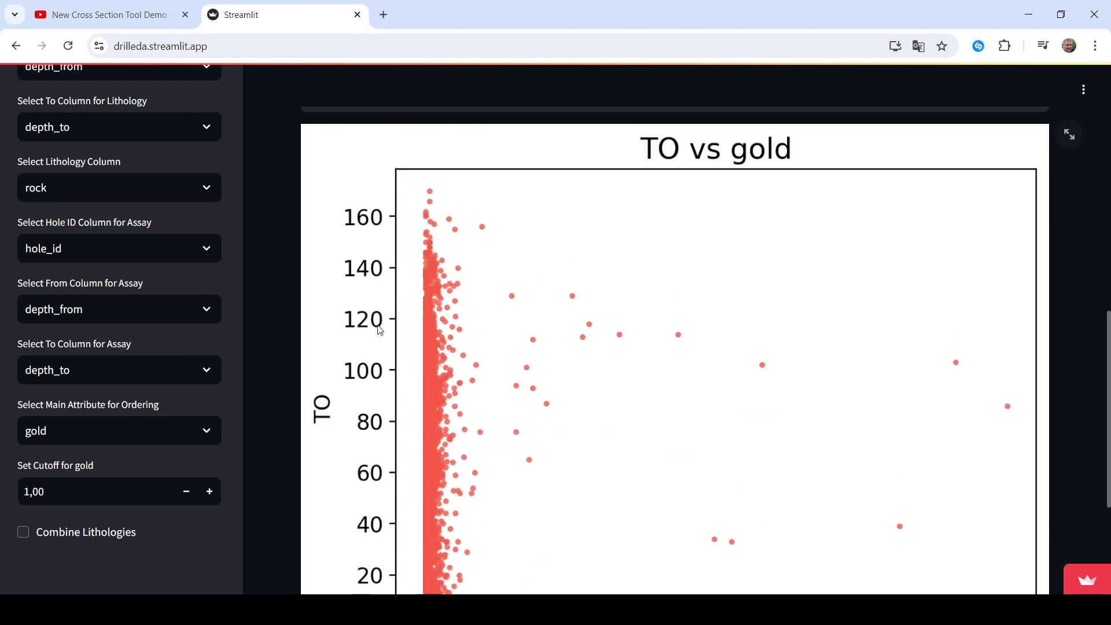
drag(307, 197, 288, 197)
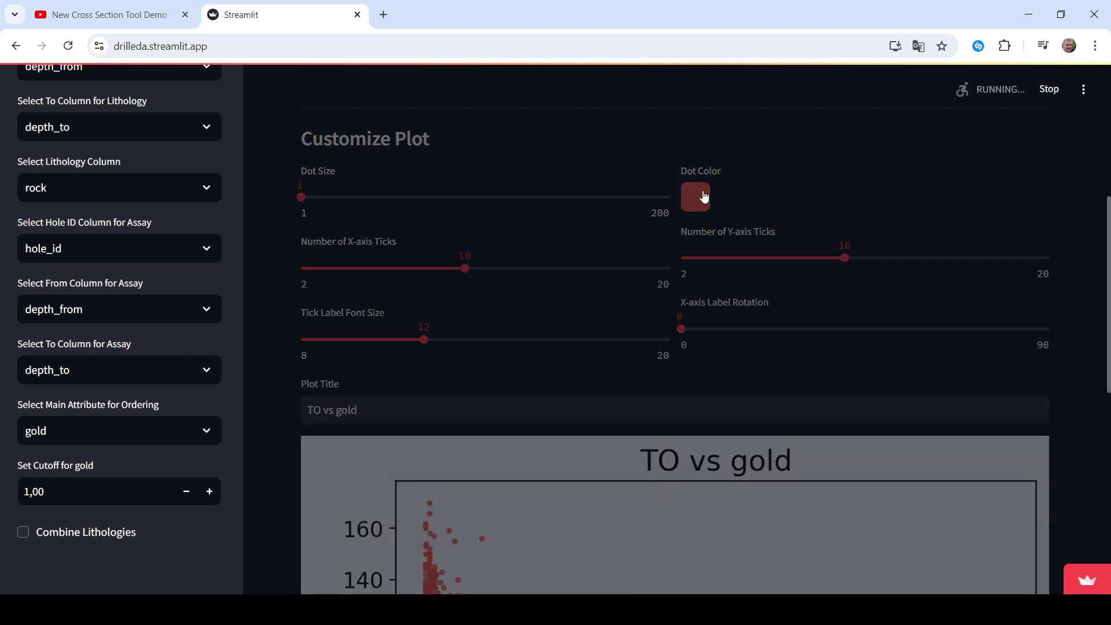
click(702, 202)
click(727, 277)
click(723, 321)
click(742, 240)
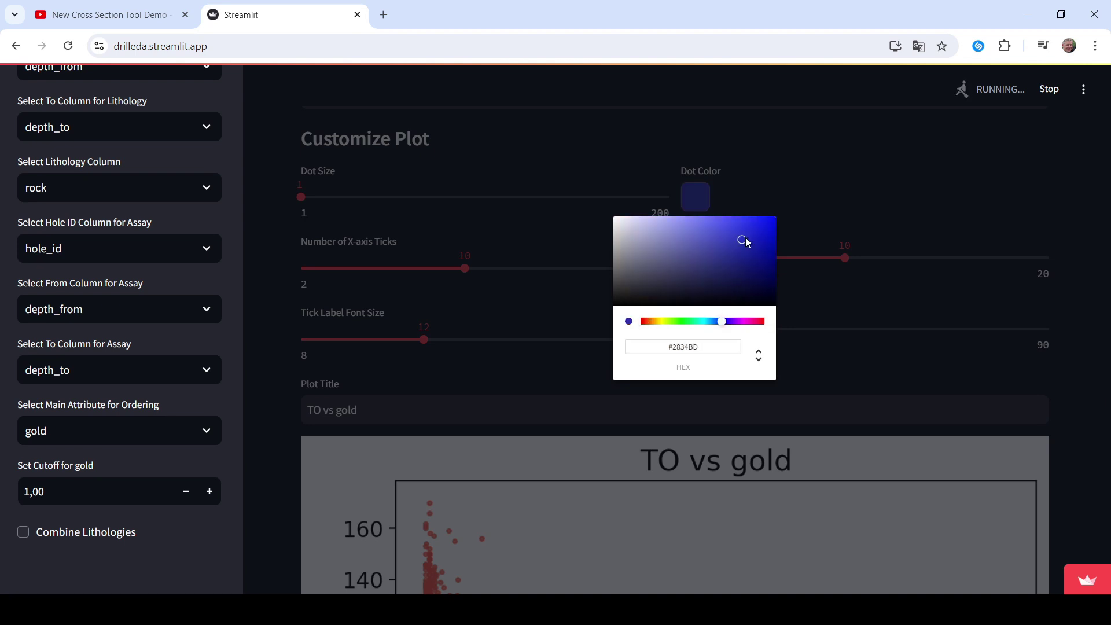
click(765, 224)
click(807, 175)
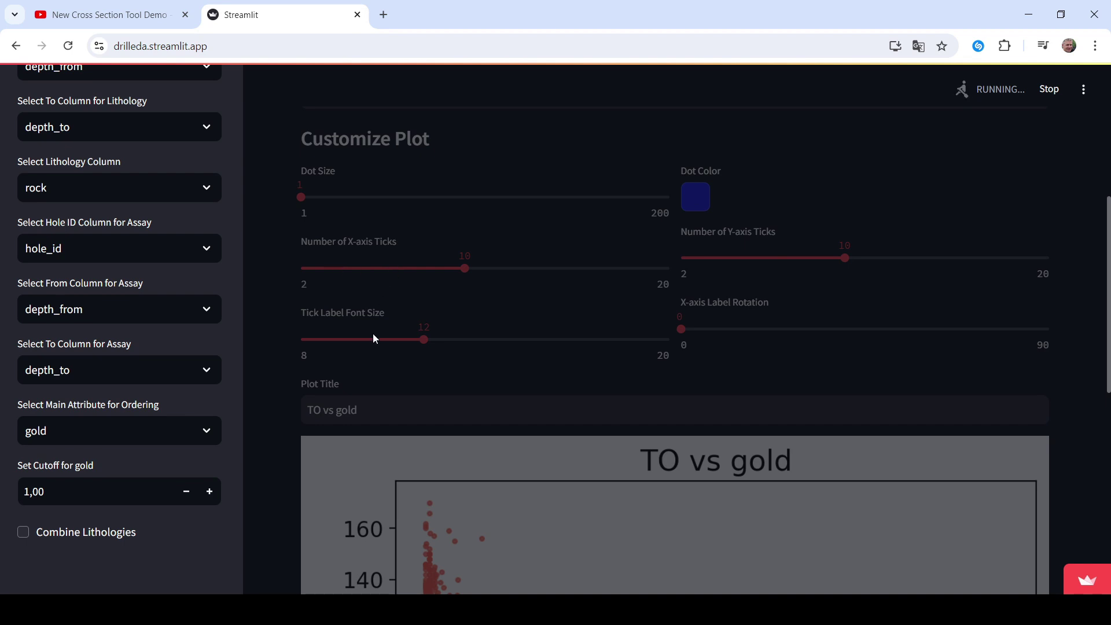
scroll(373, 365, down, 5)
scroll(371, 385, down, 4)
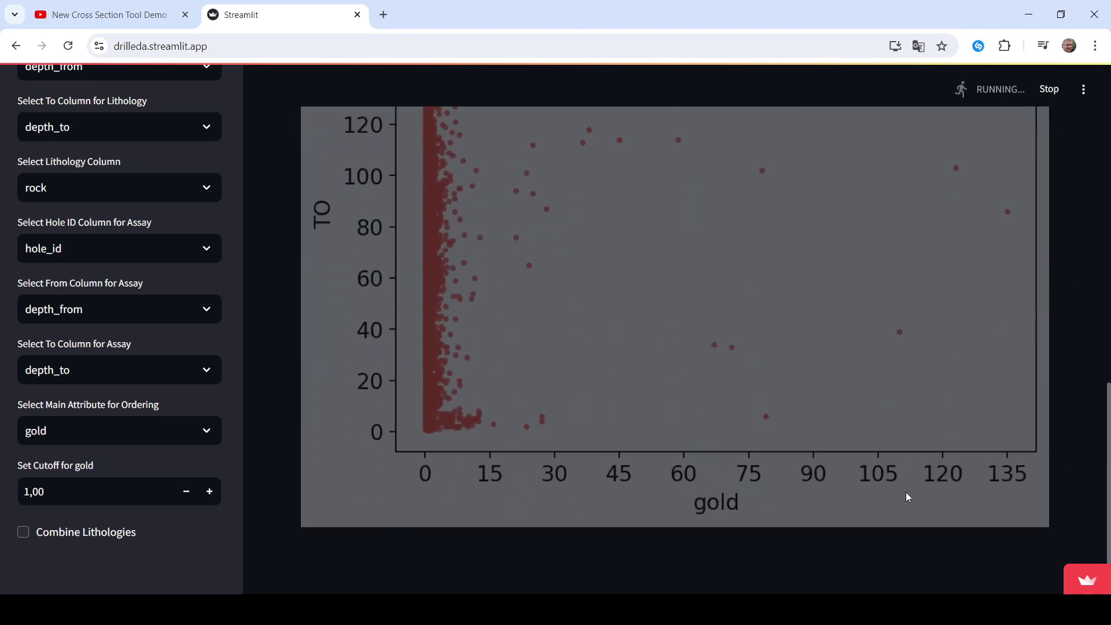
scroll(647, 402, up, 10)
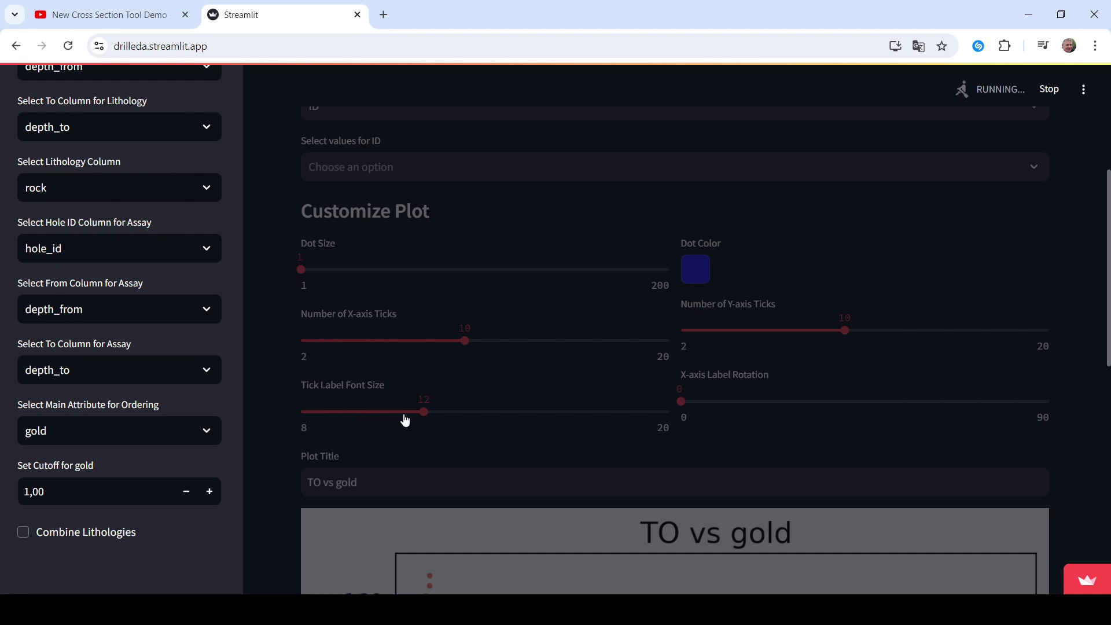
scroll(411, 416, down, 10)
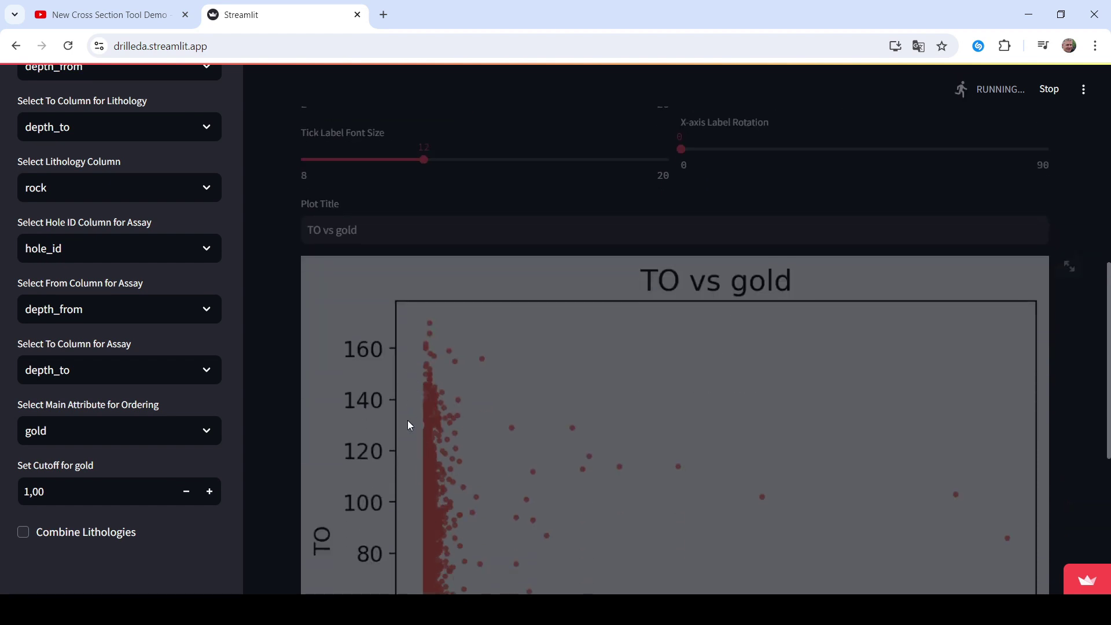
scroll(455, 437, up, 5)
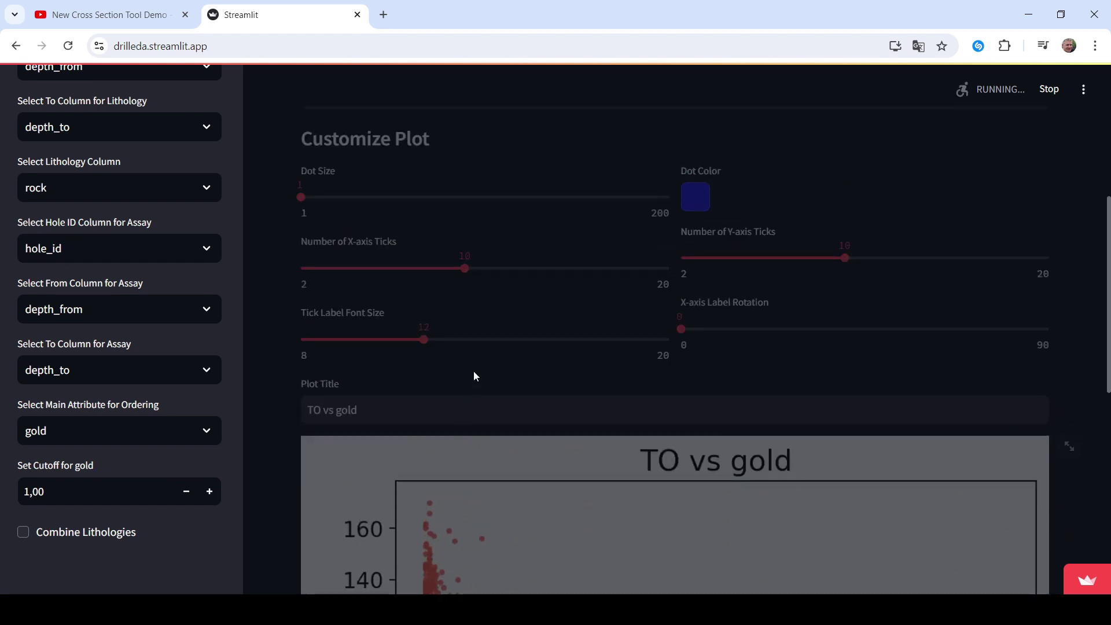
scroll(473, 371, down, 4)
scroll(459, 429, down, 5)
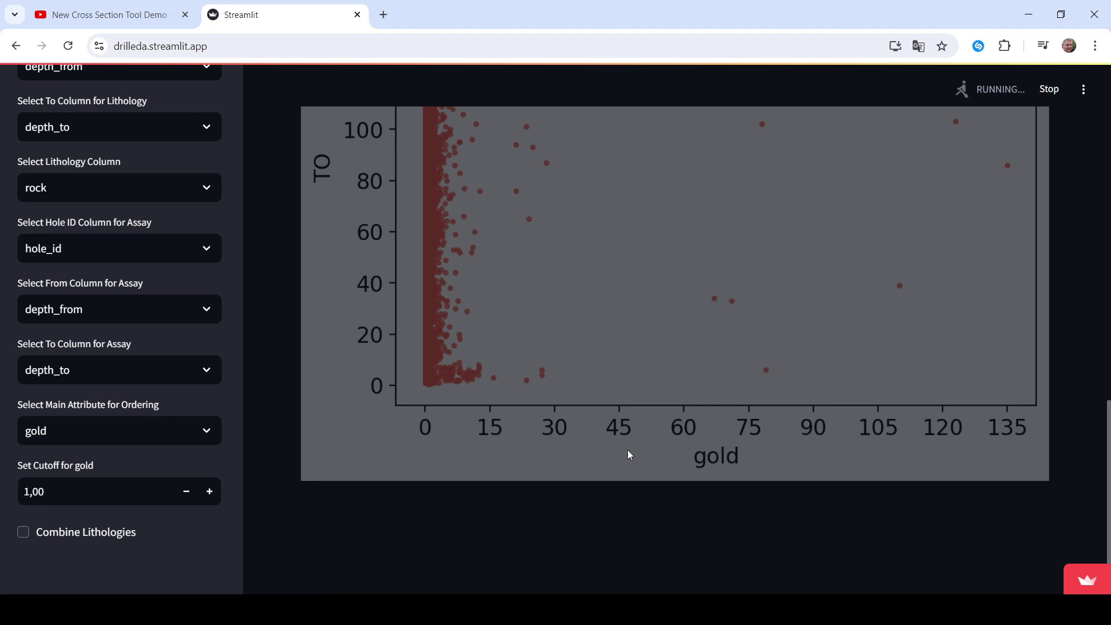
scroll(796, 429, up, 10)
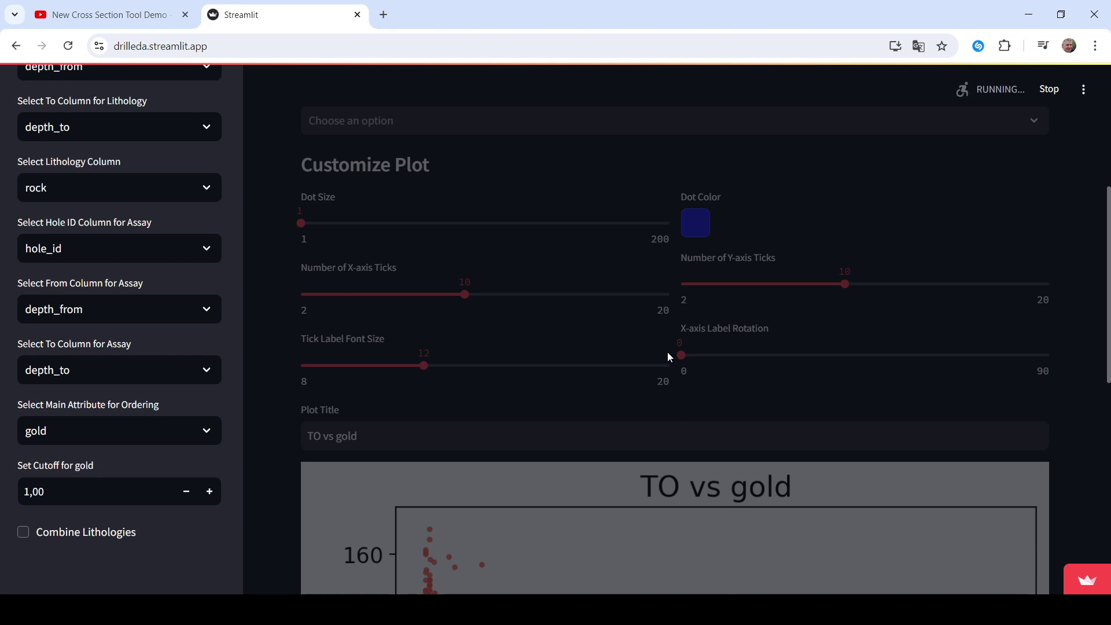
scroll(357, 353, down, 4)
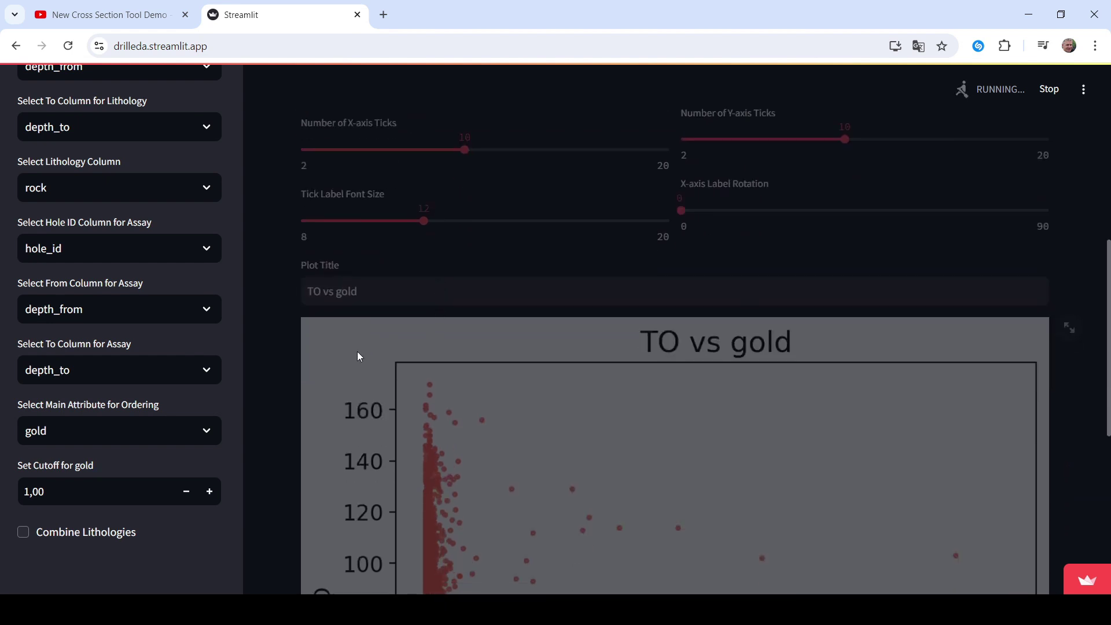
scroll(578, 370, up, 1)
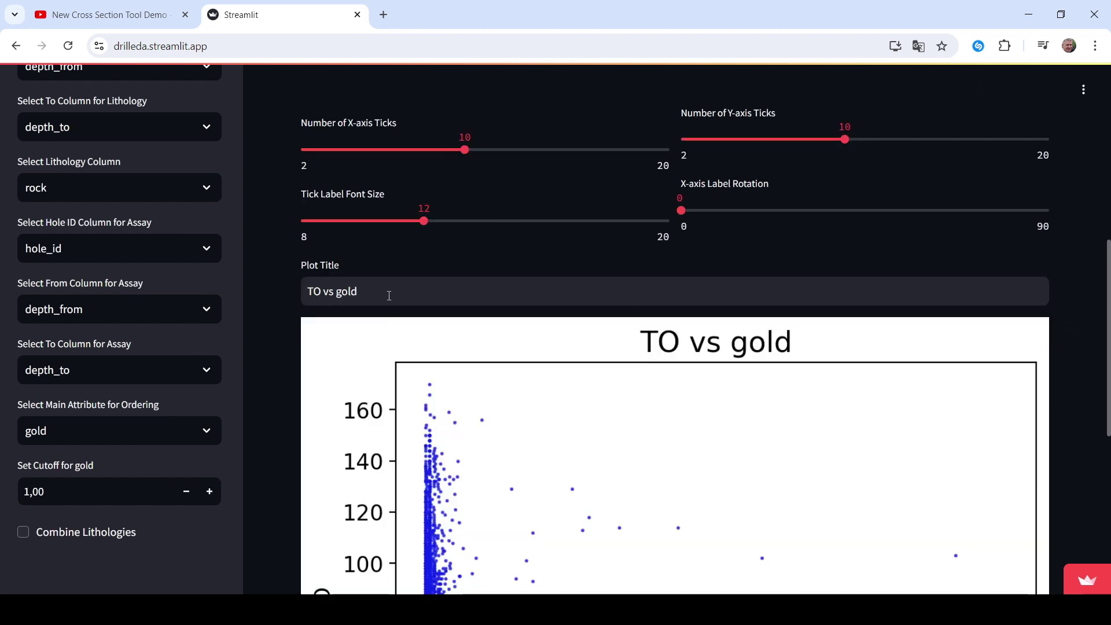
Check the plot title and examine the restyled TO vs gold scatter plot with its small blue dots
drag(388, 296, 293, 296)
click(291, 299)
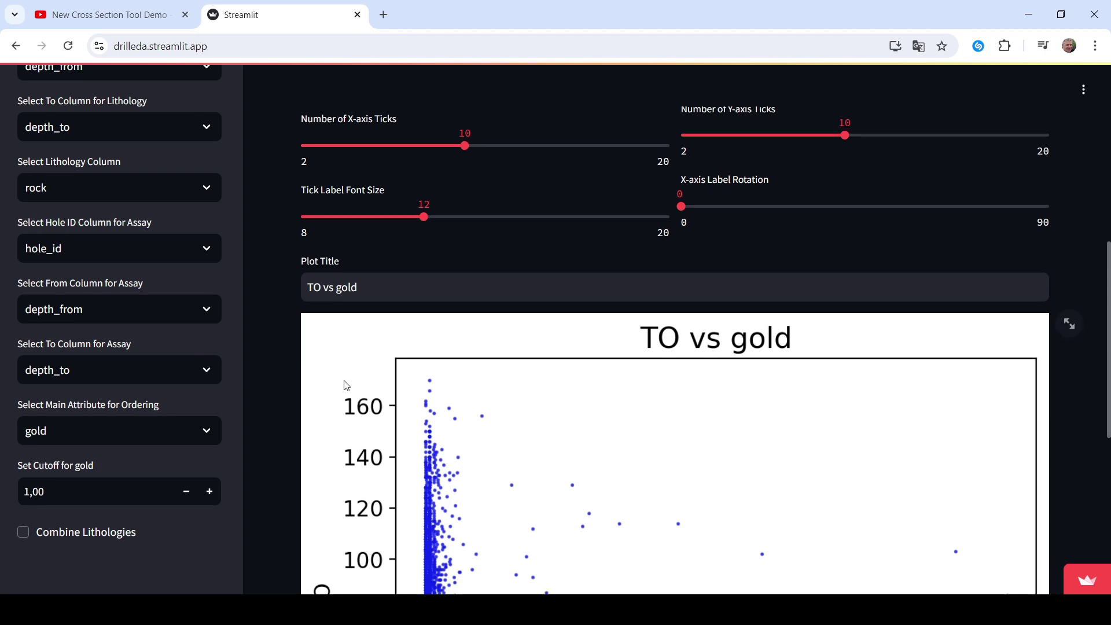
scroll(346, 385, down, 7)
scroll(557, 282, up, 7)
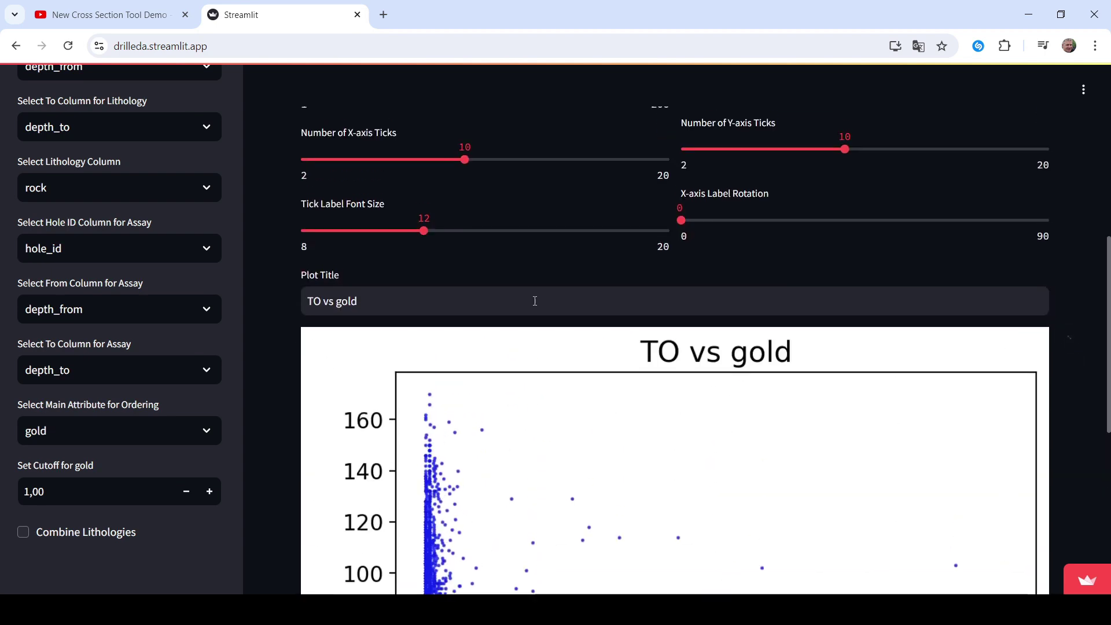
scroll(535, 300, up, 1)
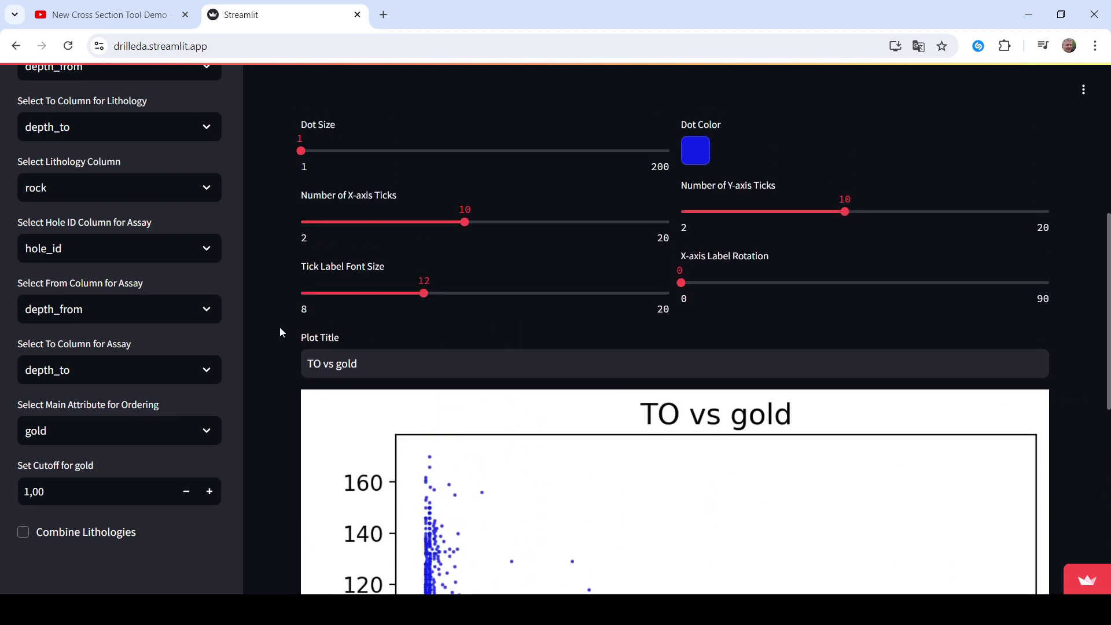
scroll(285, 382, down, 4)
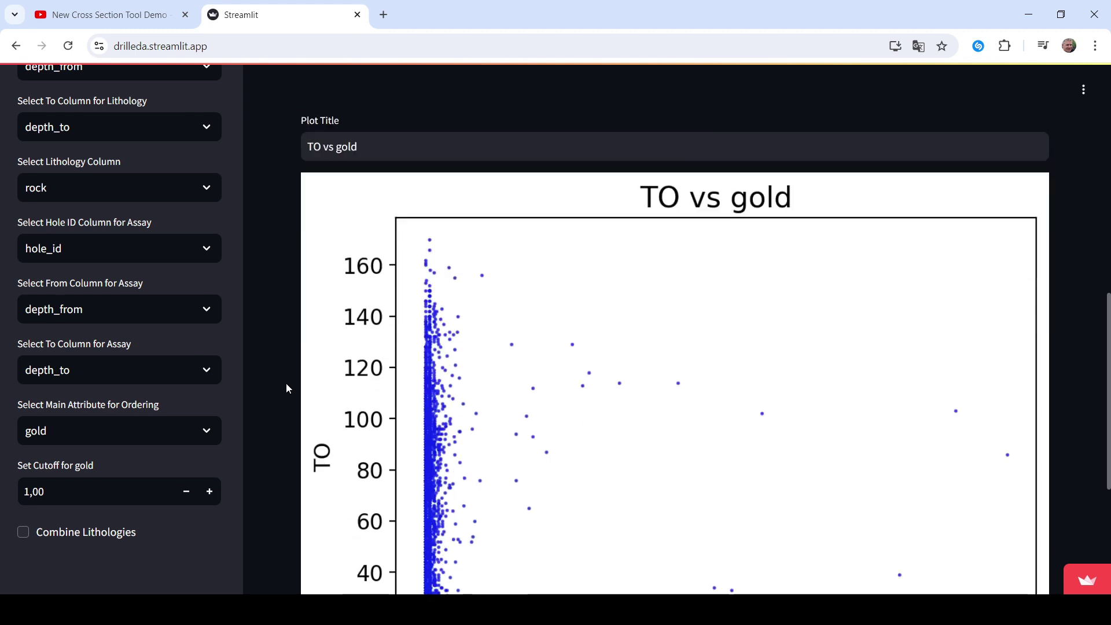
Set the column that the scatter plot is filtered by to ROCK
scroll(286, 383, up, 5)
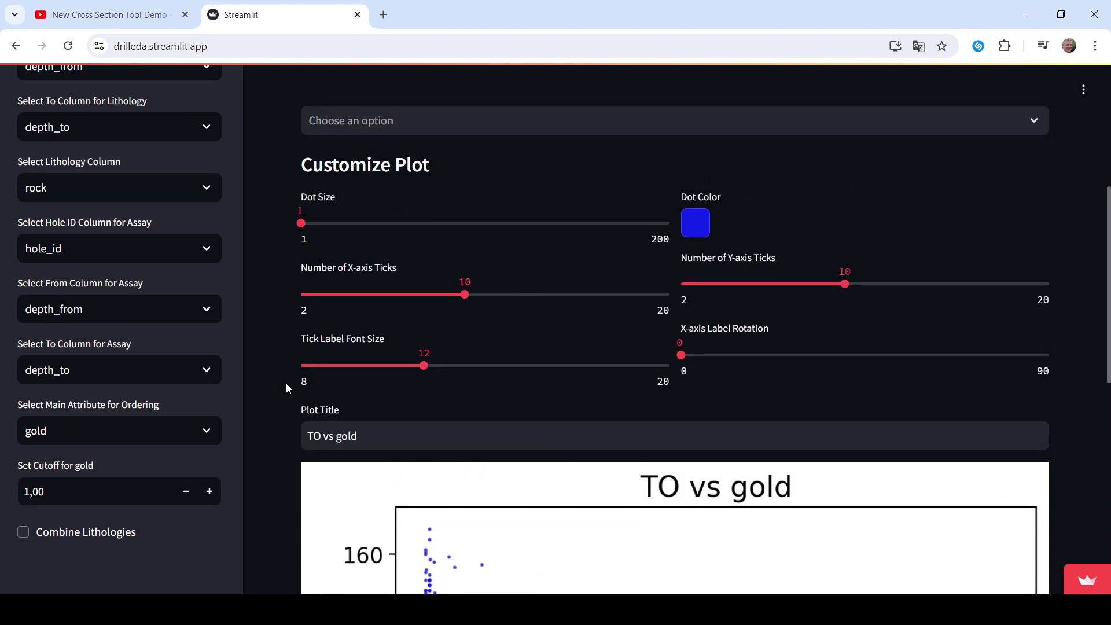
scroll(286, 383, up, 3)
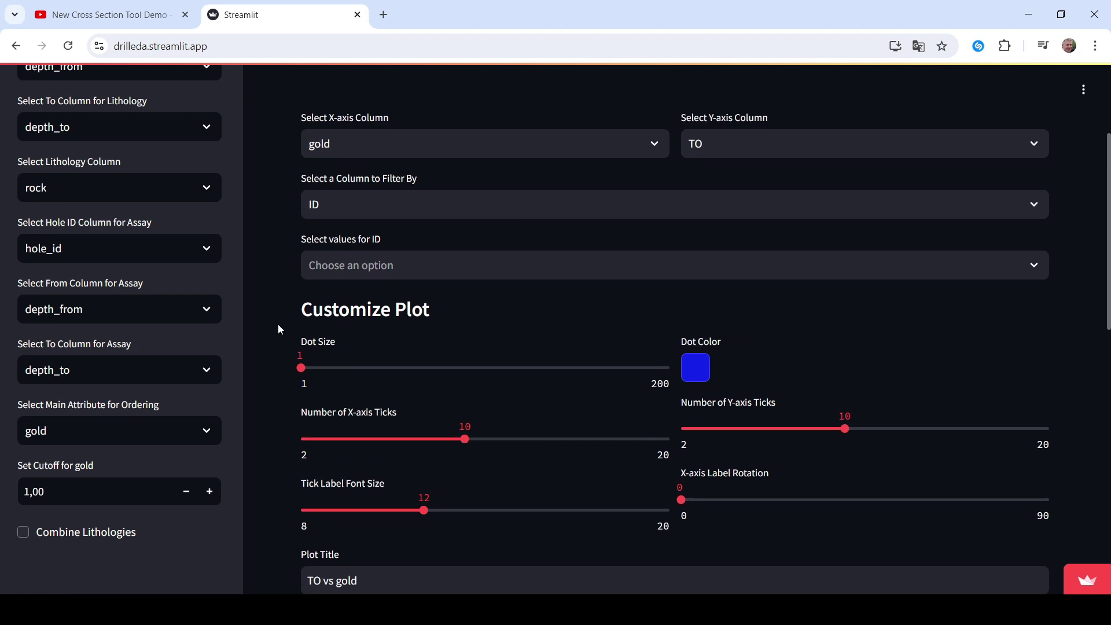
click(342, 202)
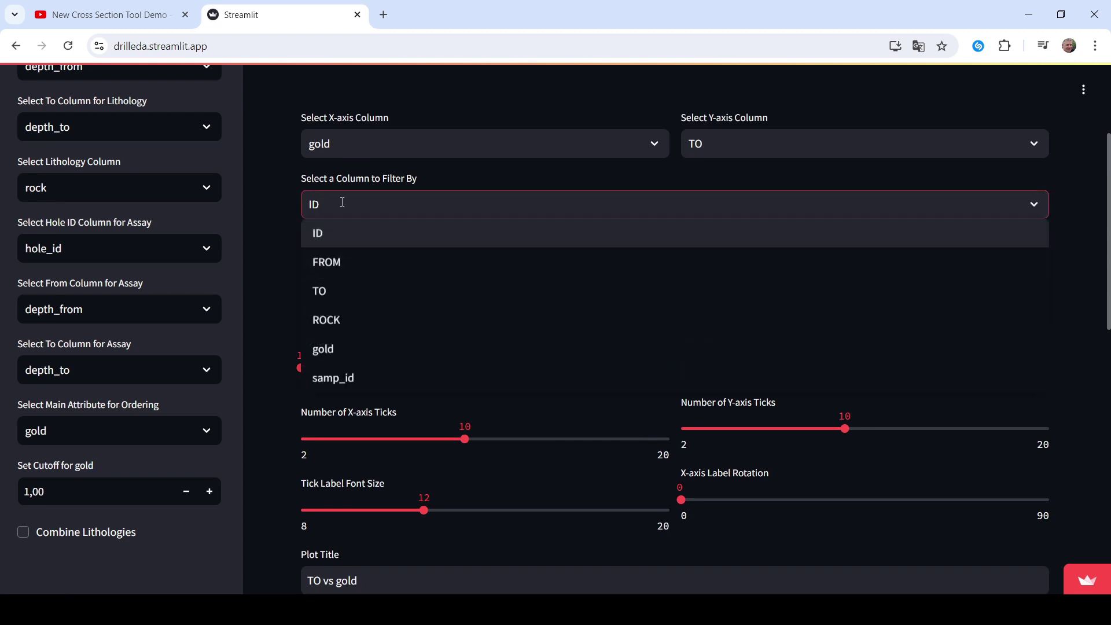
click(352, 324)
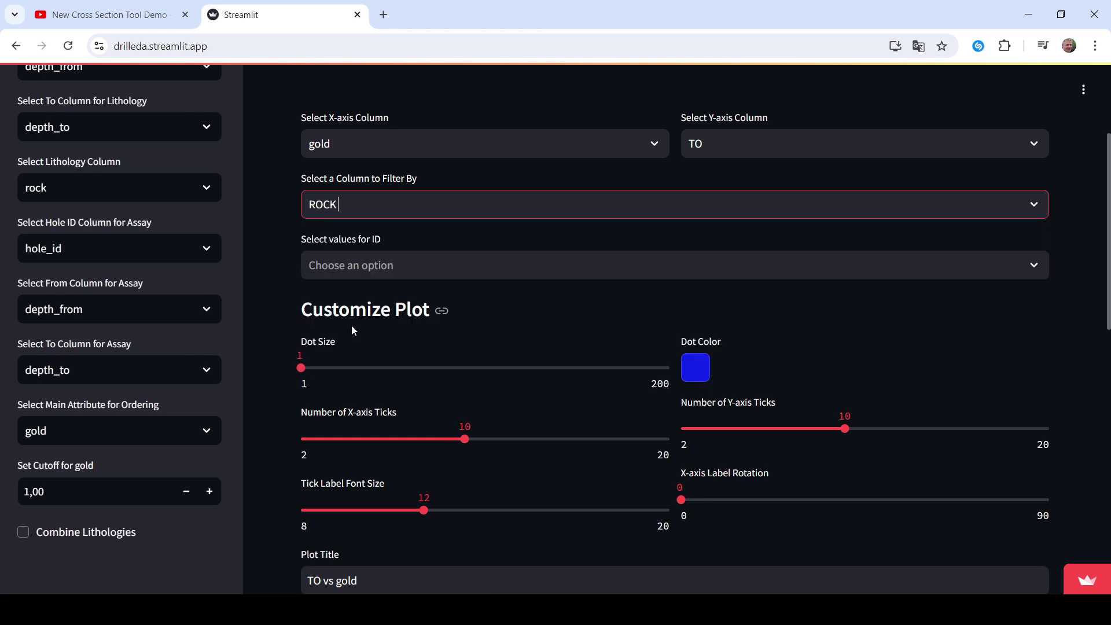
click(308, 258)
click(286, 245)
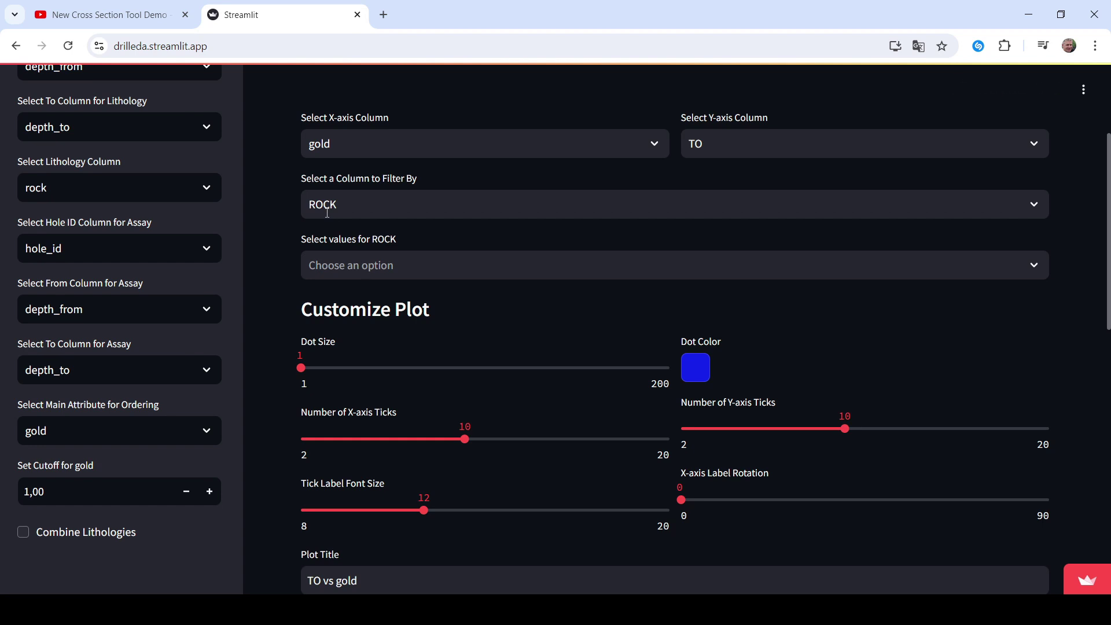
Filter the scatter plot to the ROCK value IN and examine how its gold values spread over depth
click(379, 254)
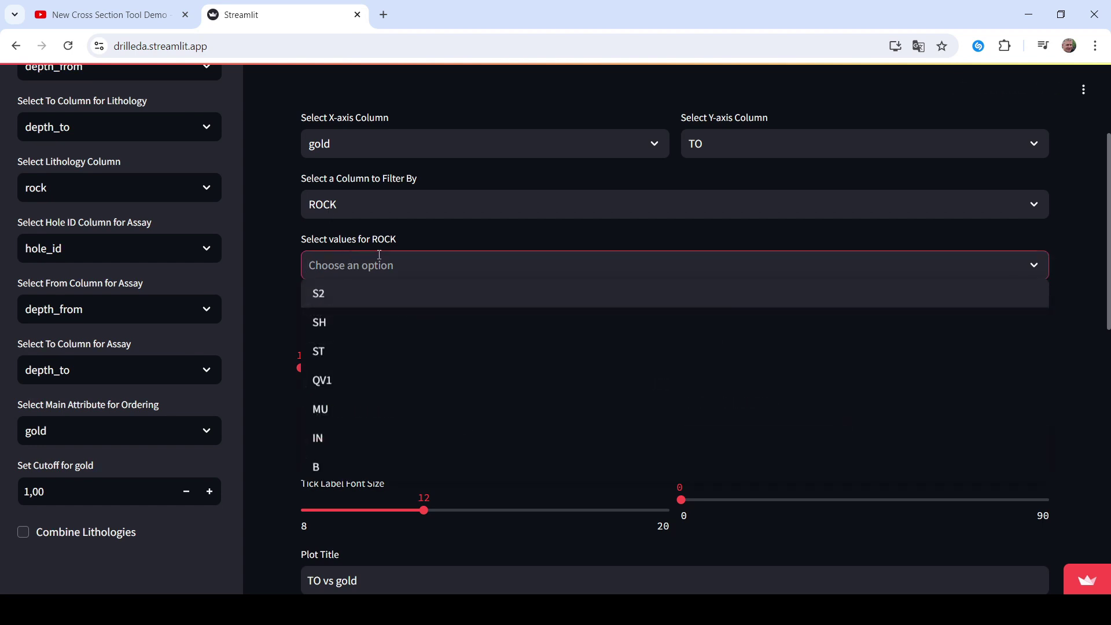
click(324, 435)
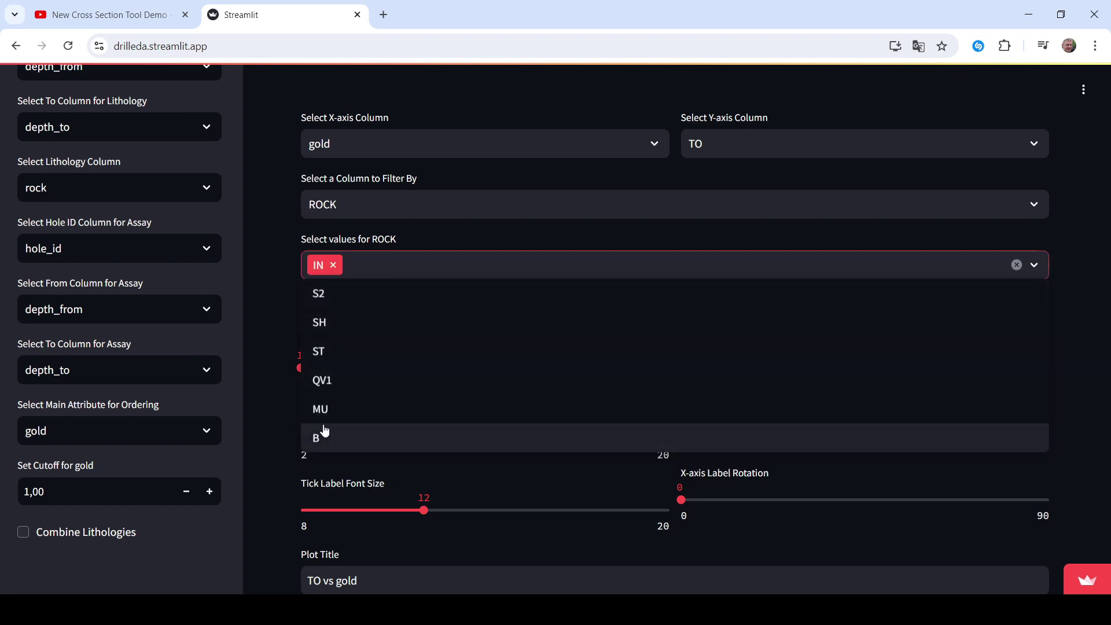
click(279, 268)
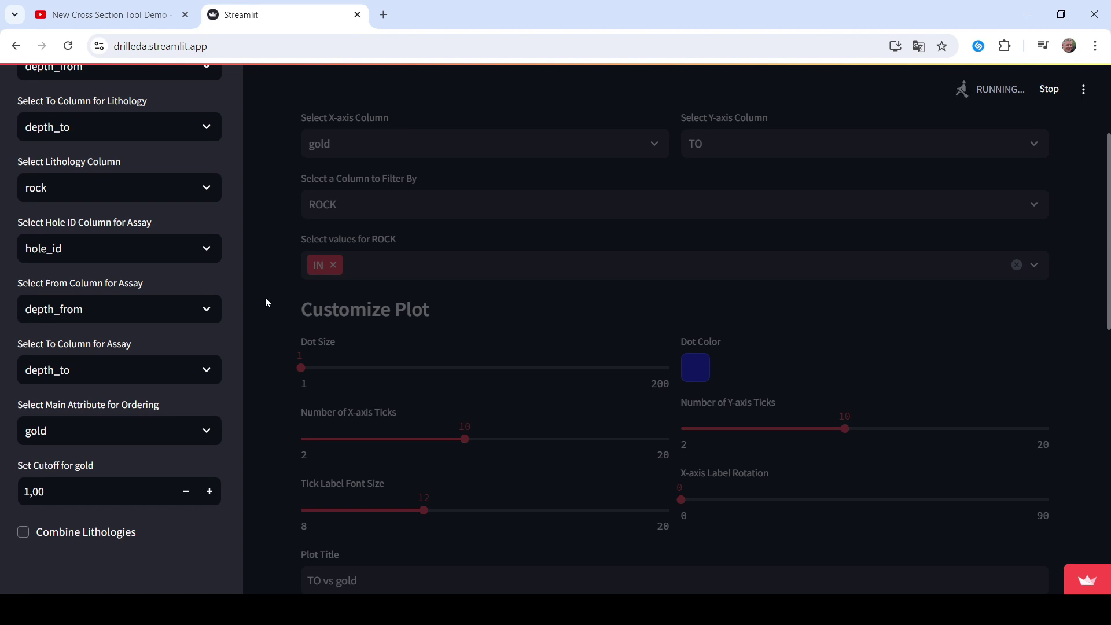
scroll(265, 296, down, 7)
scroll(269, 307, up, 7)
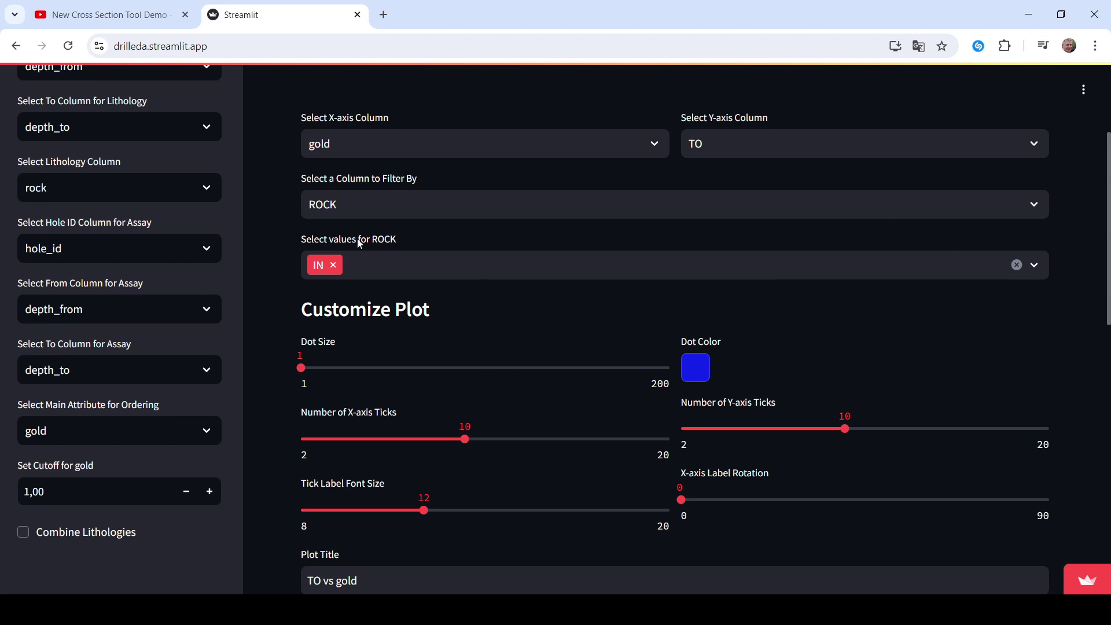
scroll(282, 285, down, 5)
scroll(283, 289, down, 6)
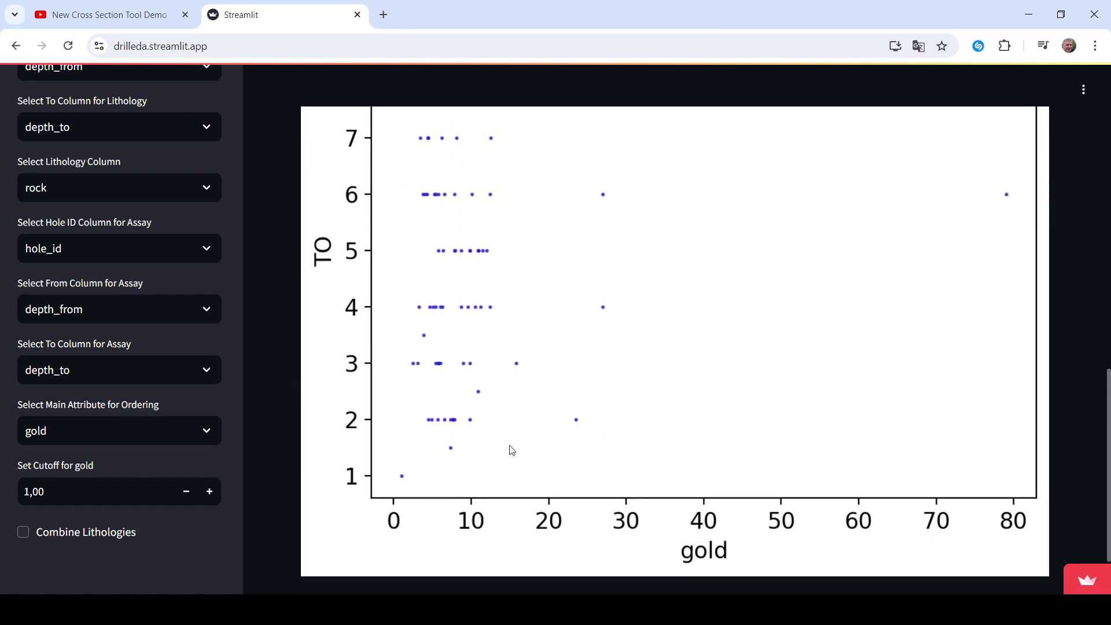
scroll(509, 448, up, 7)
scroll(405, 347, up, 4)
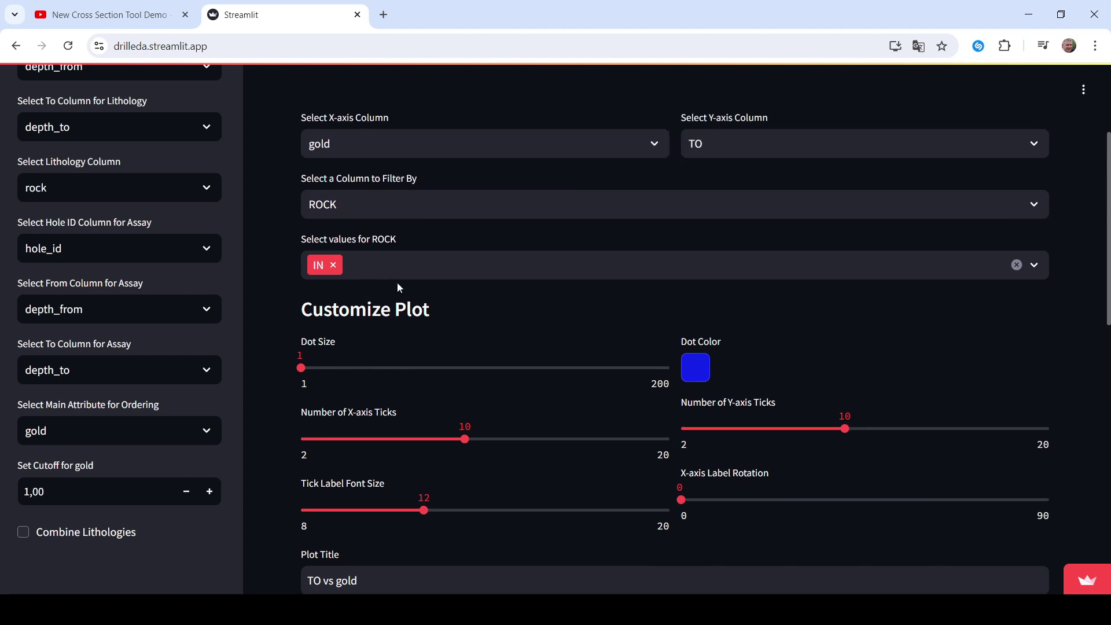
Add S2 to the ROCK filter values alongside IN and review the TO vs gold scatter plot
click(347, 266)
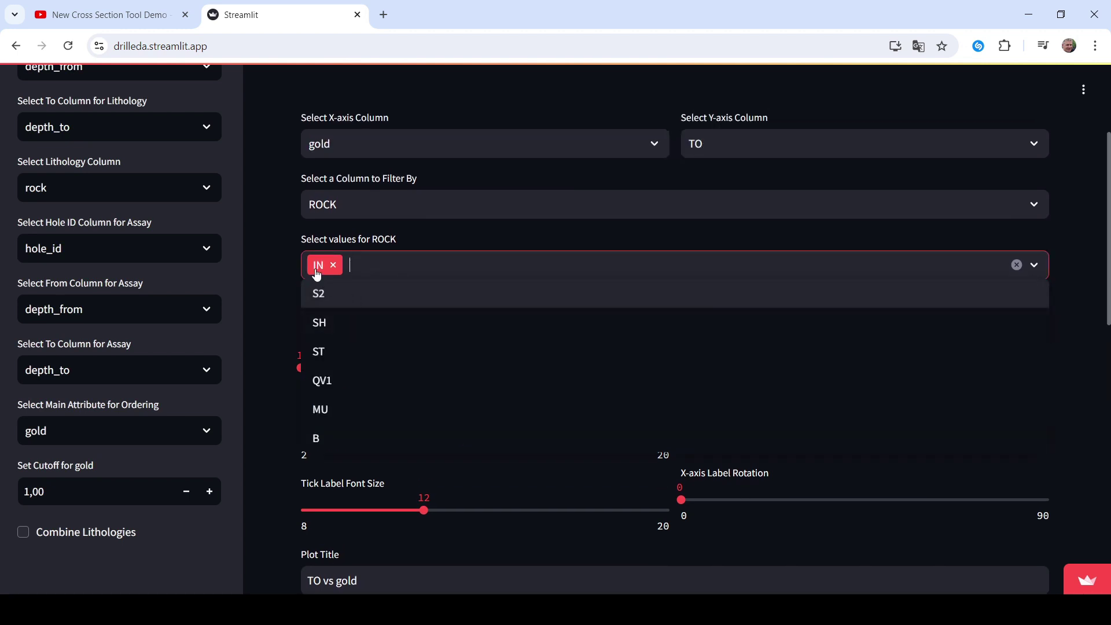
click(328, 295)
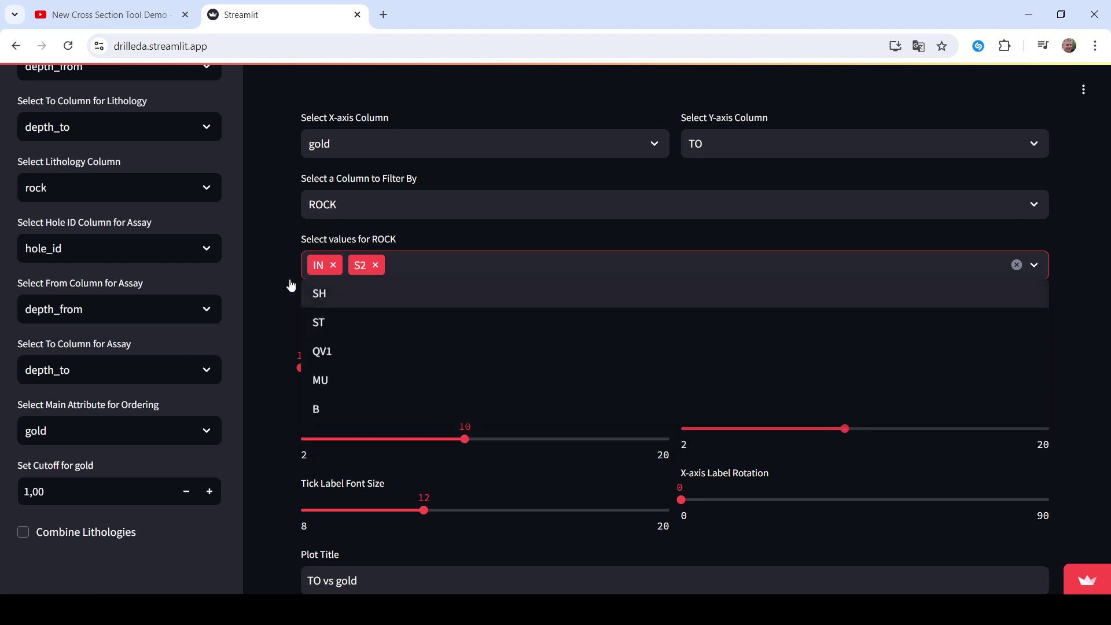
click(277, 262)
scroll(271, 295, down, 1)
scroll(264, 328, down, 8)
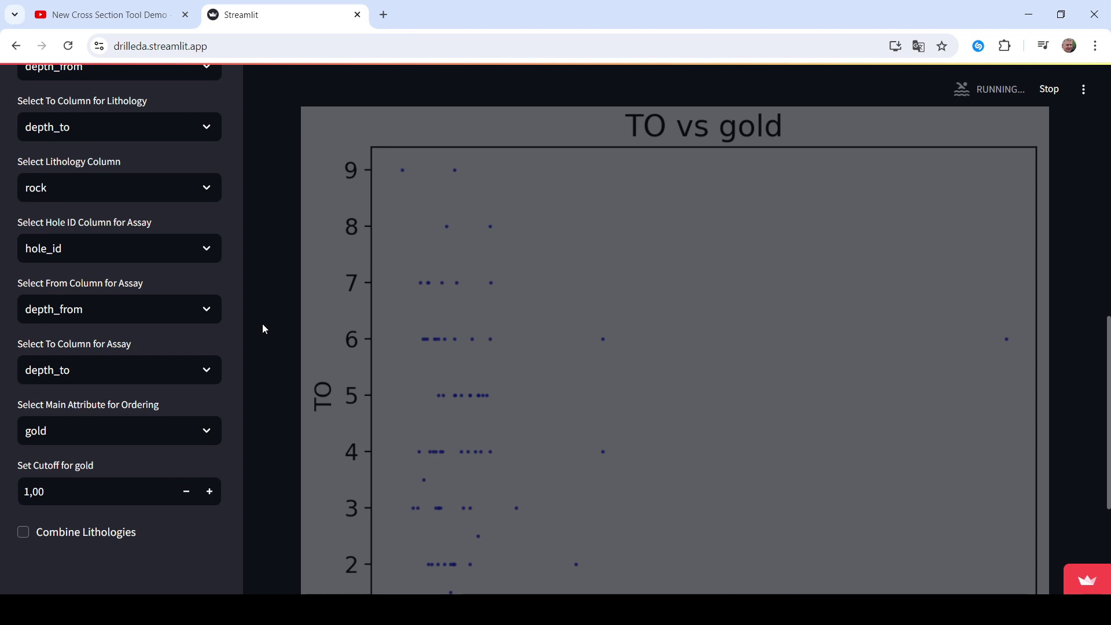
scroll(265, 344, up, 5)
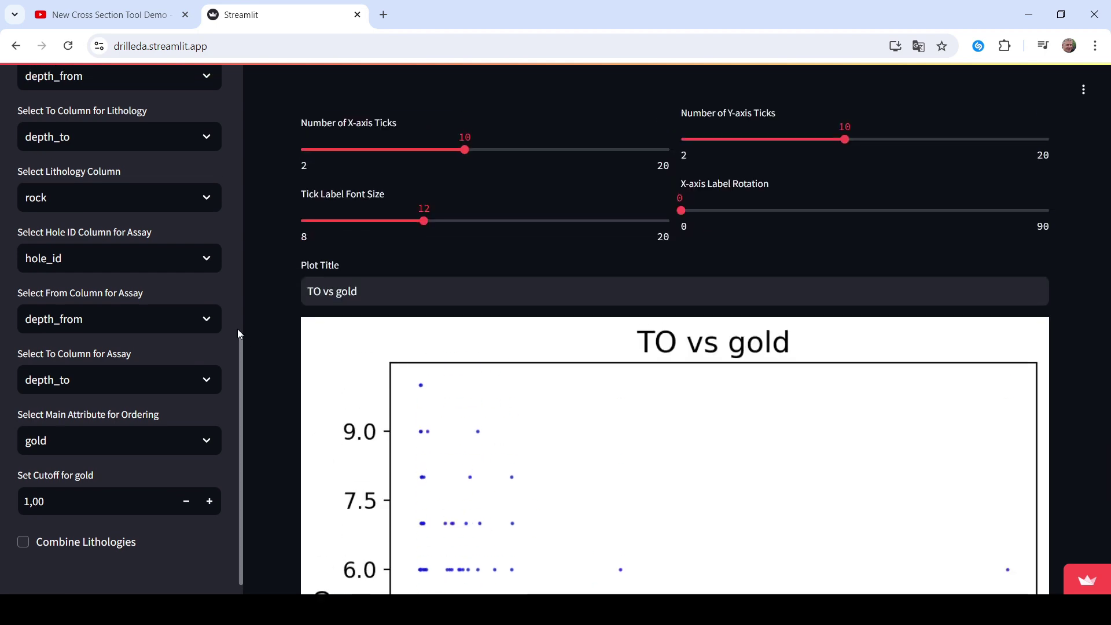
Change the scatter plot's filter column from ROCK to gold and review the TO vs gold plot
scroll(272, 365, down, 4)
scroll(234, 384, down, 2)
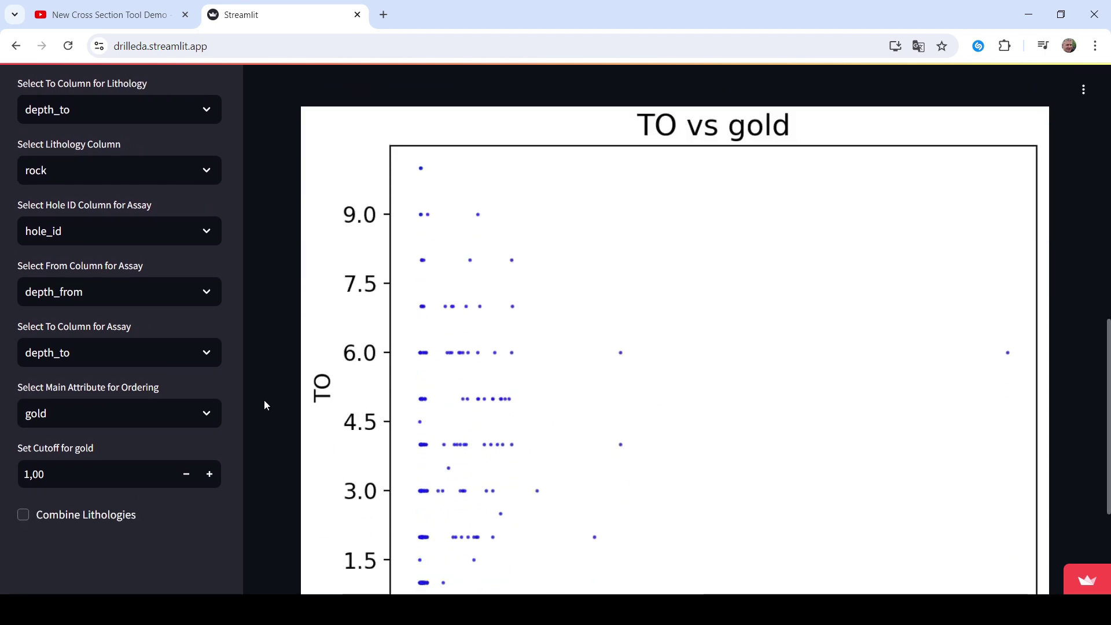
scroll(263, 400, up, 10)
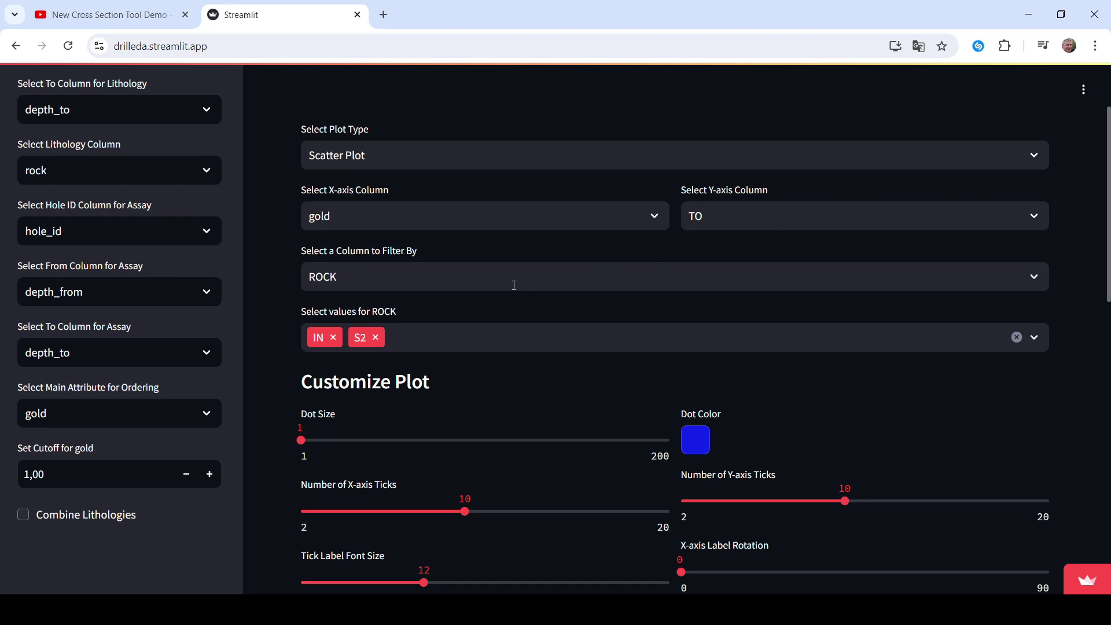
click(487, 284)
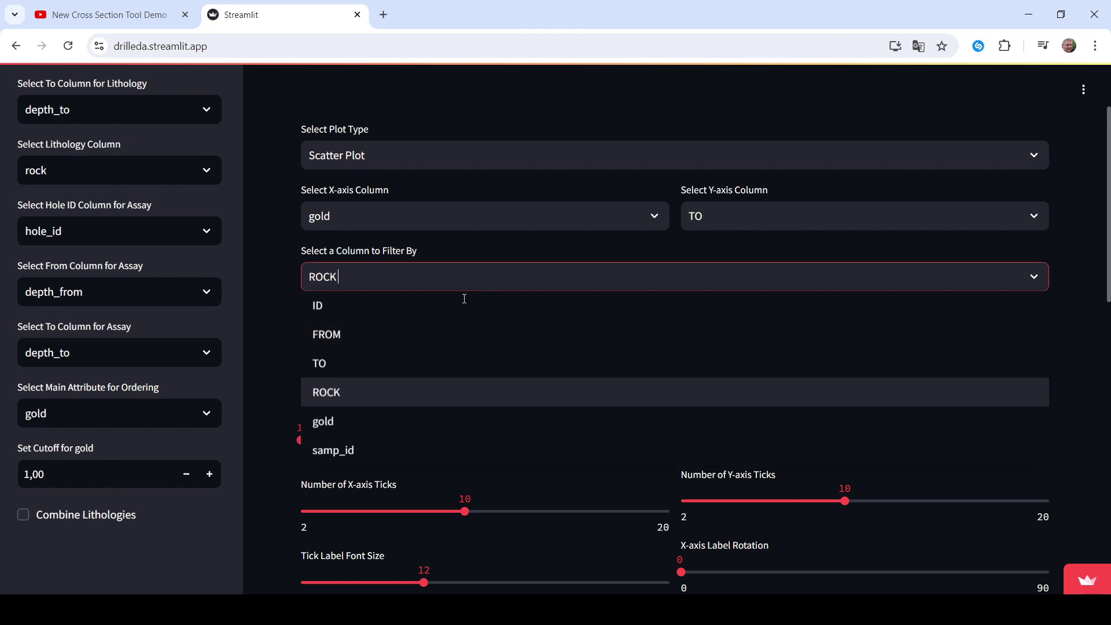
click(350, 422)
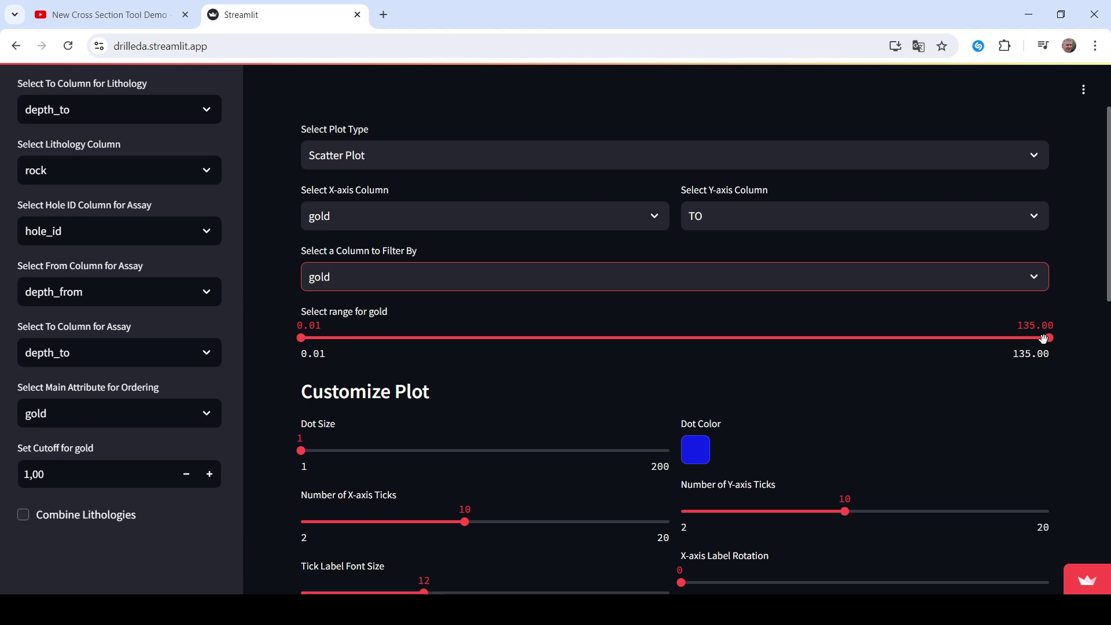
scroll(814, 397, down, 8)
scroll(810, 398, down, 6)
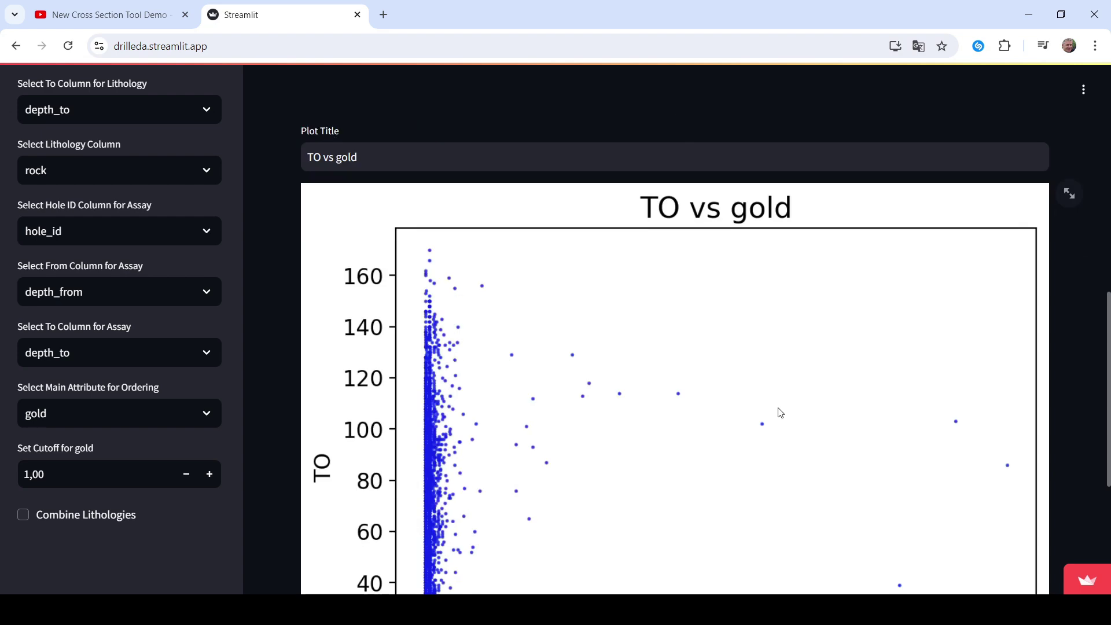
scroll(972, 283, up, 3)
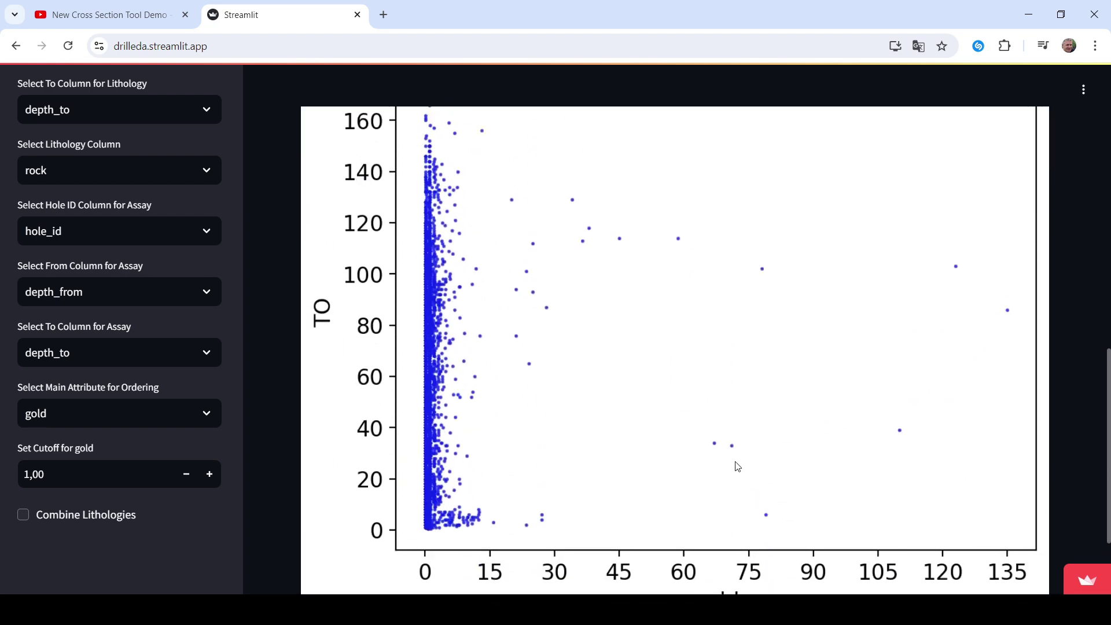
Limit the scatter plot's gold range to an upper value of 60.30 and examine the redrawn plot
scroll(716, 287, up, 1)
scroll(717, 287, up, 8)
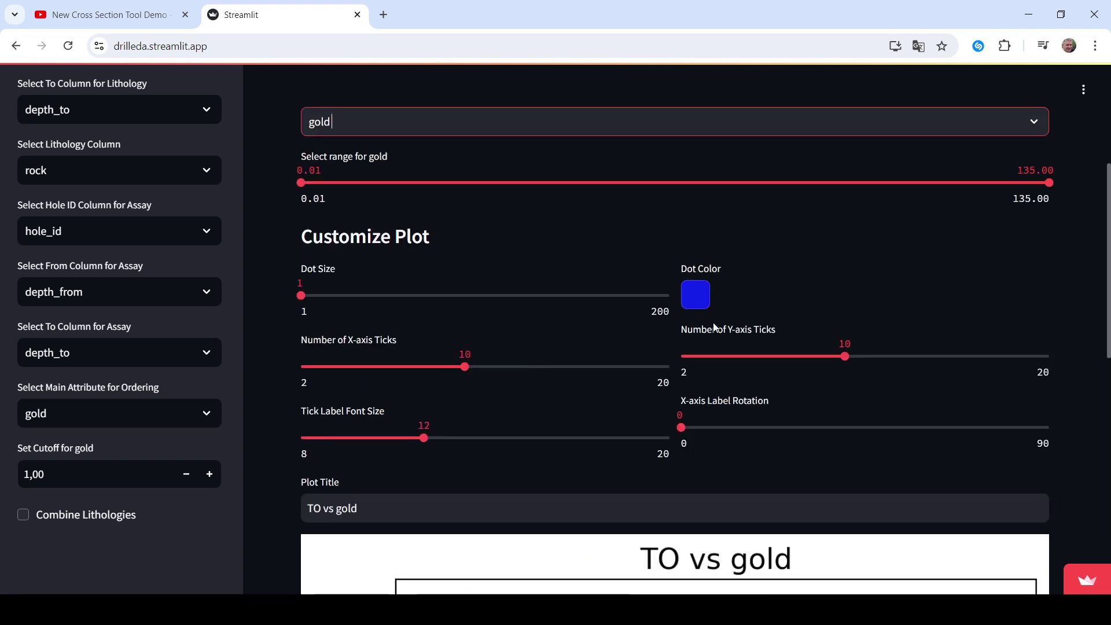
drag(1048, 183, 635, 217)
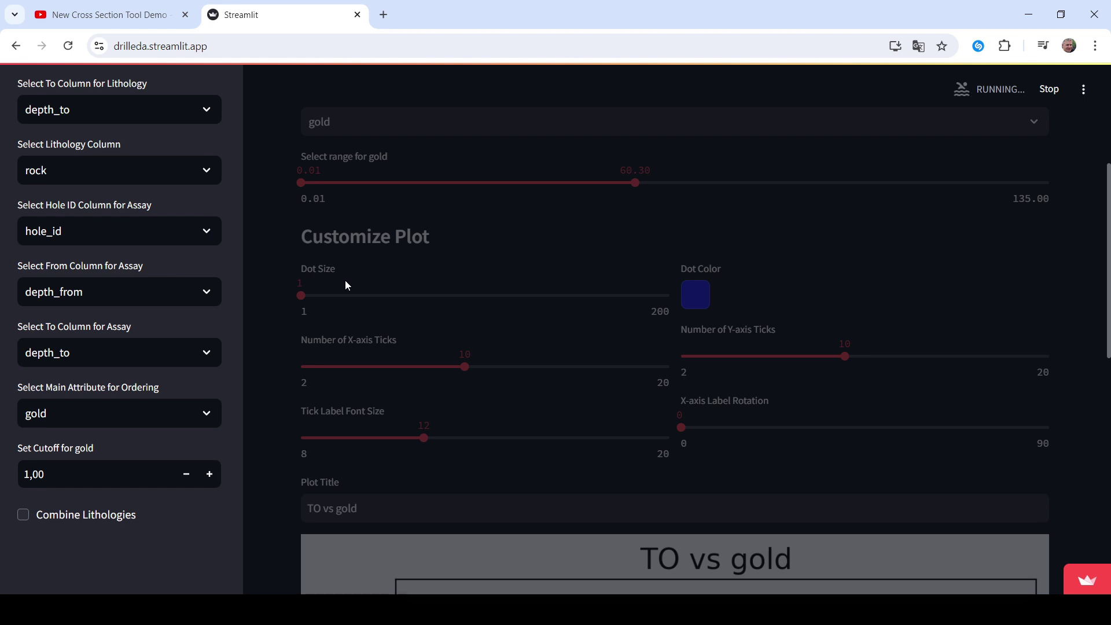
scroll(292, 260, down, 7)
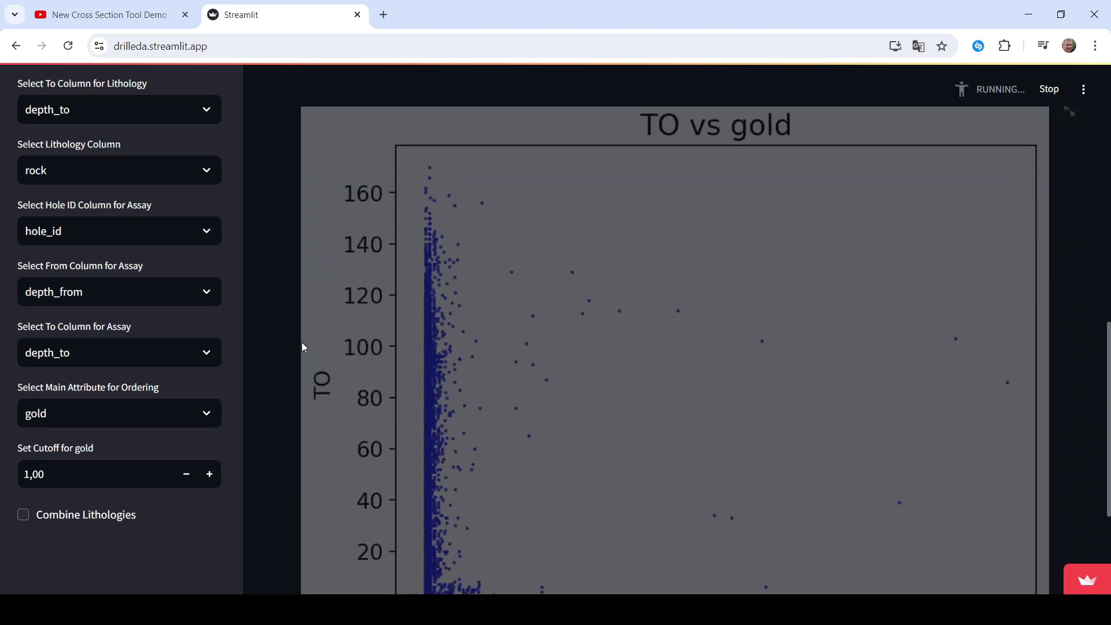
scroll(301, 347, down, 3)
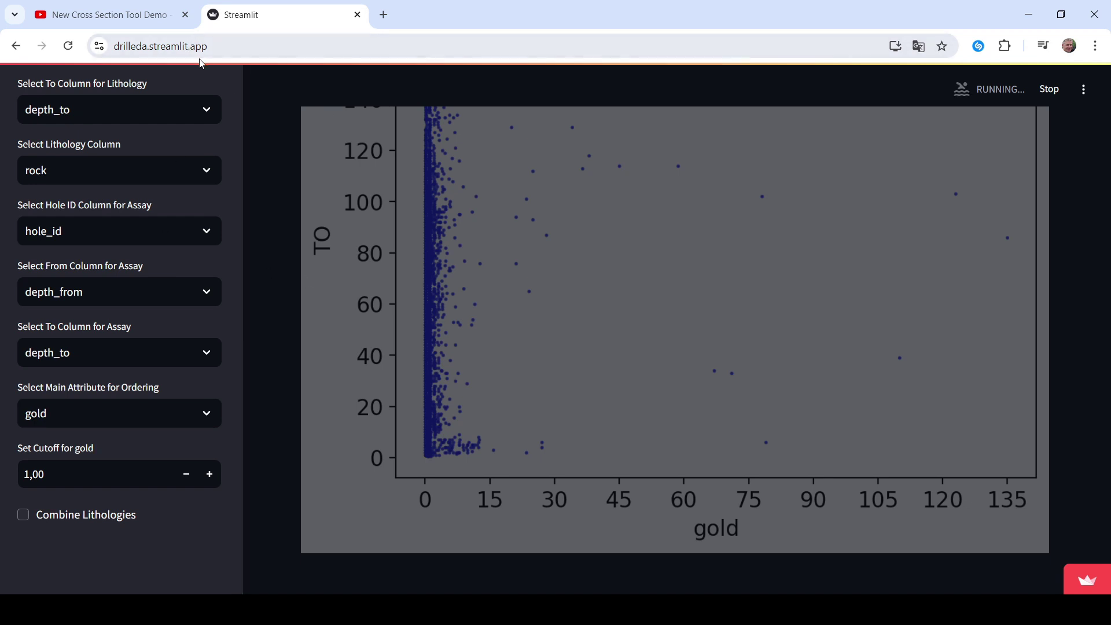
scroll(298, 290, up, 1)
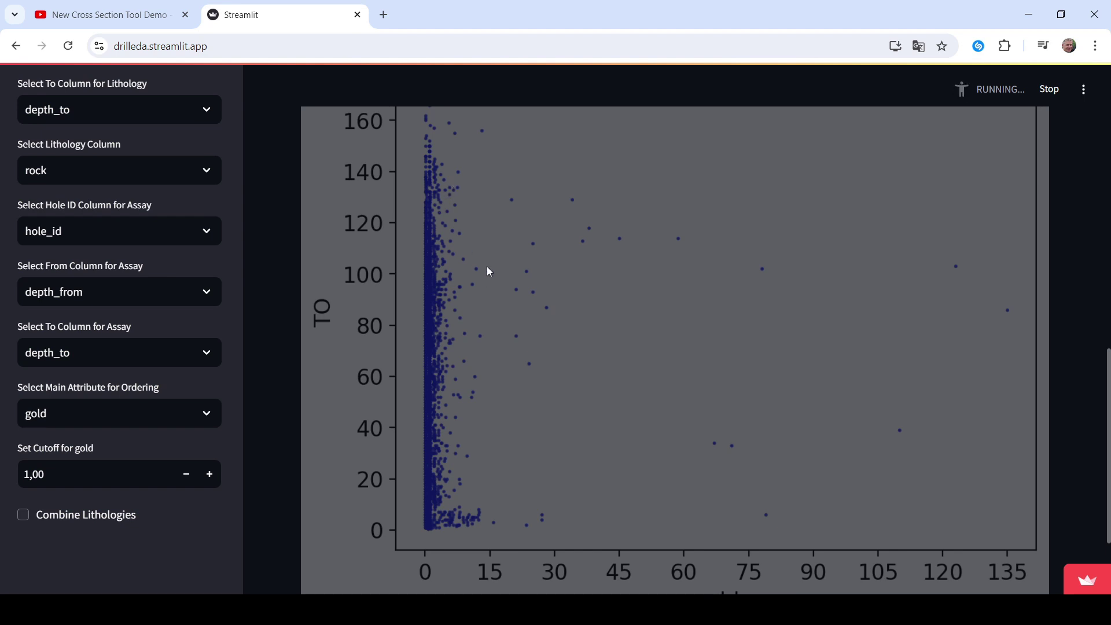
scroll(272, 353, up, 3)
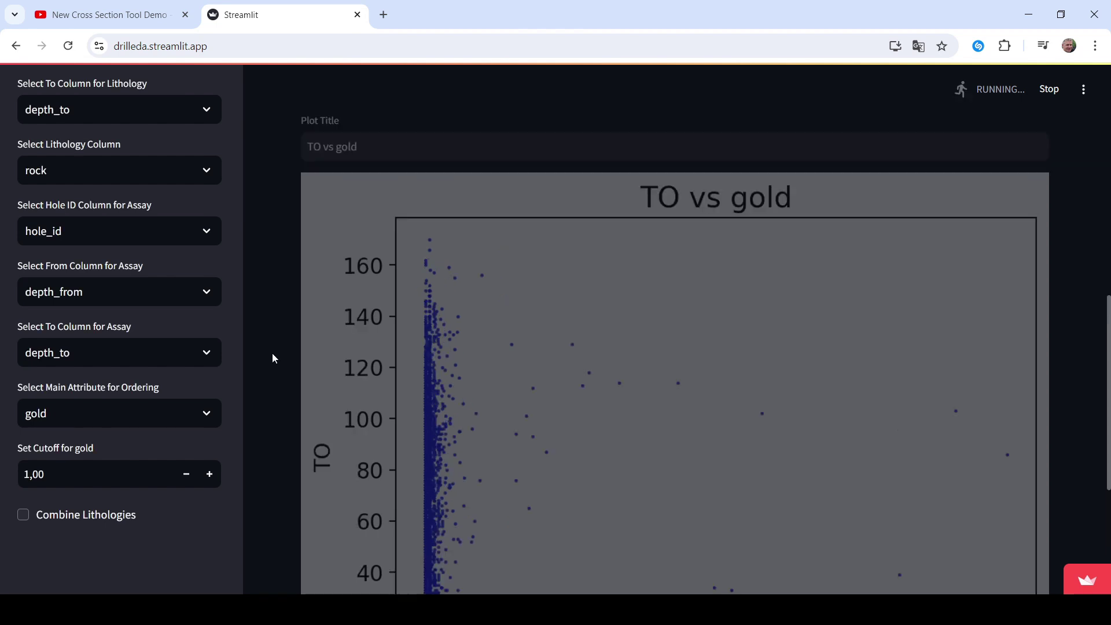
scroll(272, 358, up, 10)
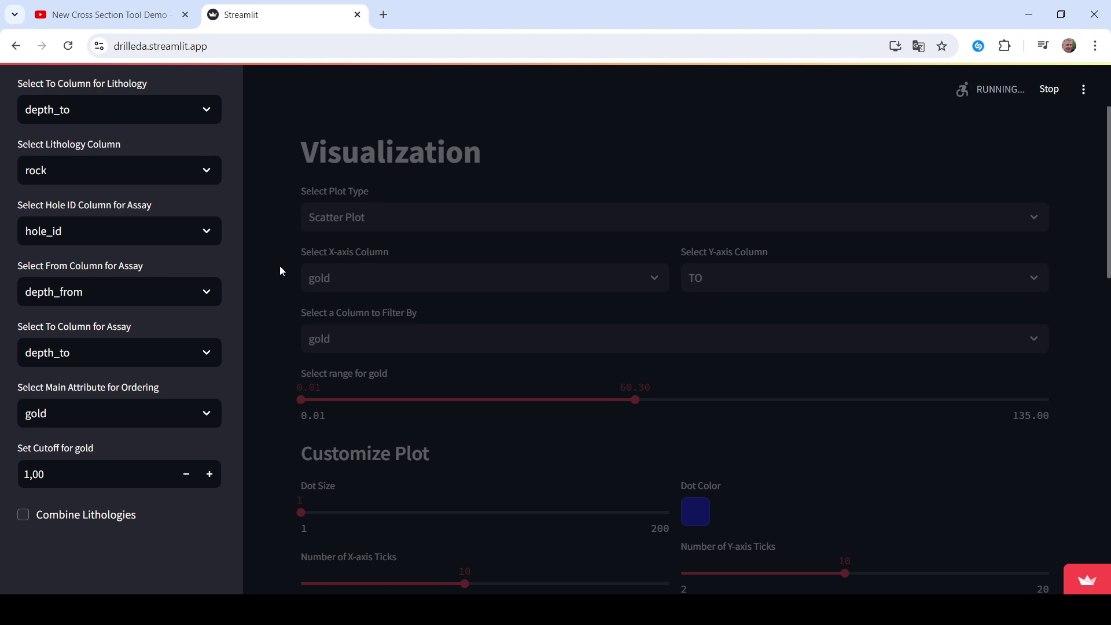
scroll(280, 265, down, 3)
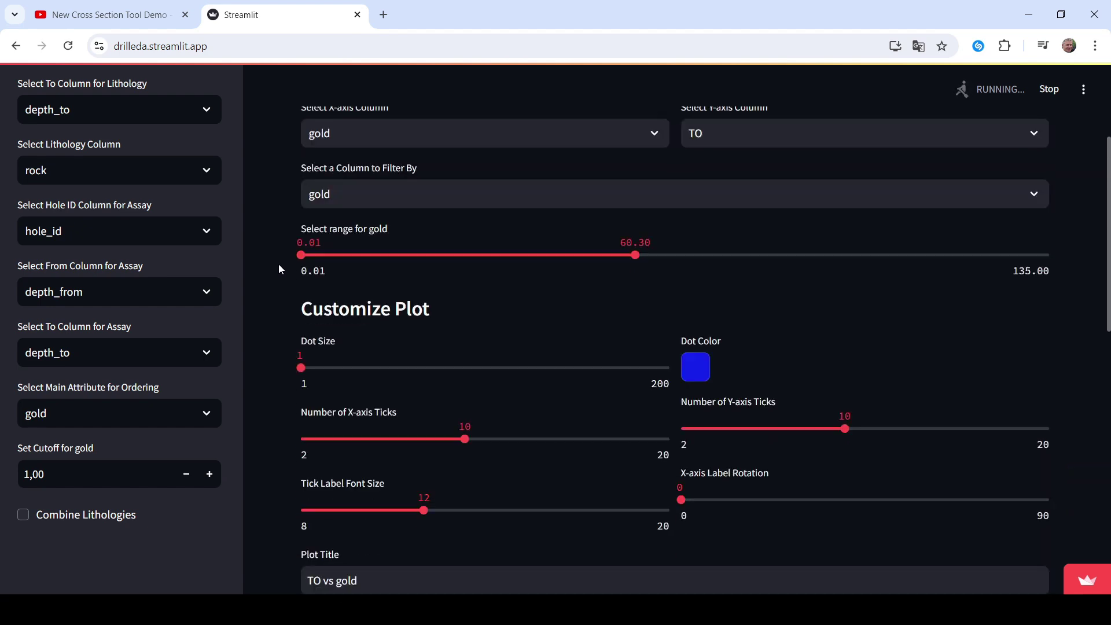
scroll(276, 268, down, 10)
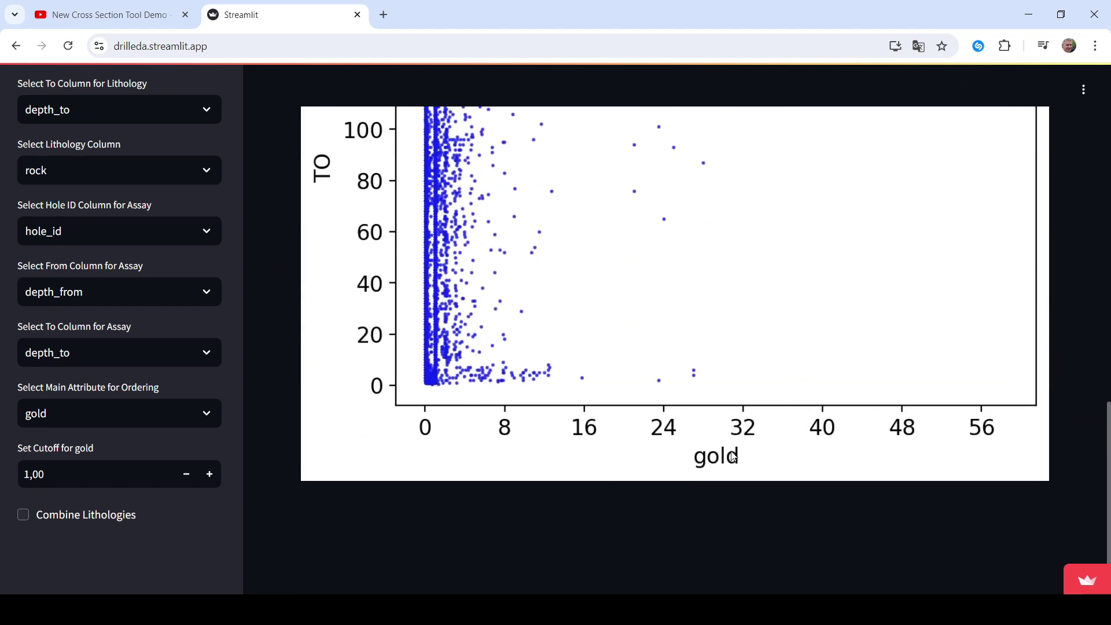
scroll(732, 456, up, 3)
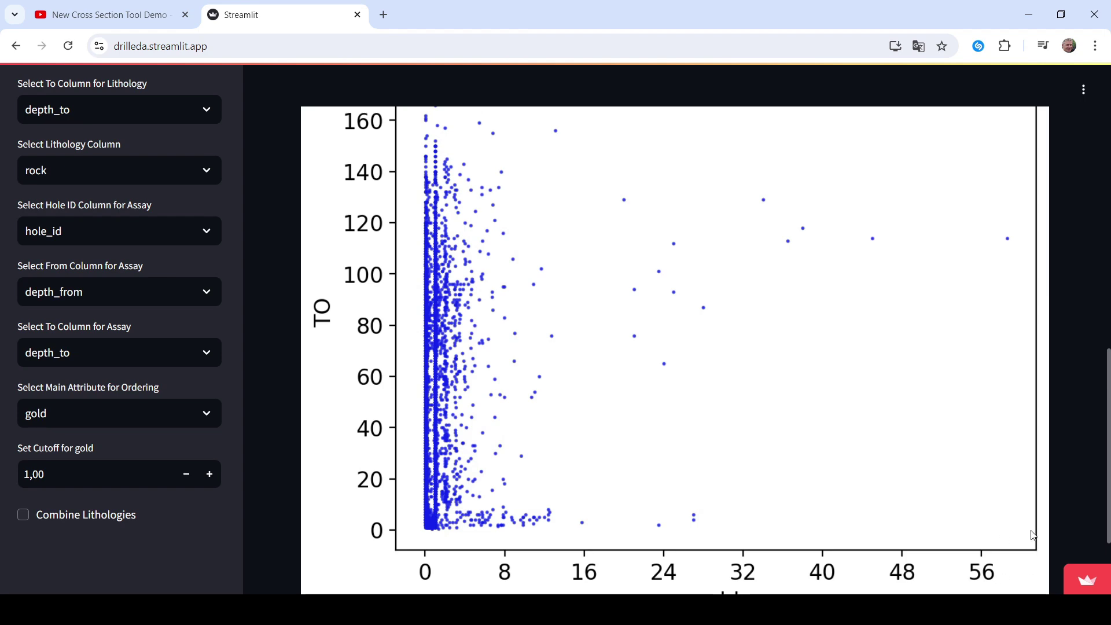
Switch the plot type to Histogram with gold as its numeric column, and look over the resulting chart
scroll(887, 392, up, 10)
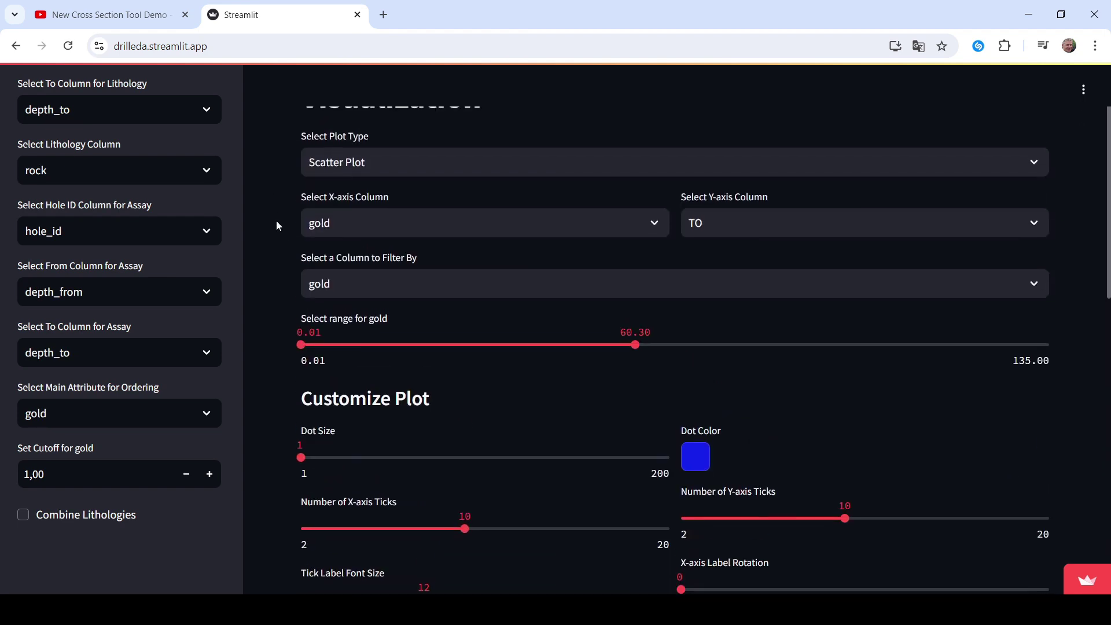
scroll(276, 224, up, 2)
click(358, 281)
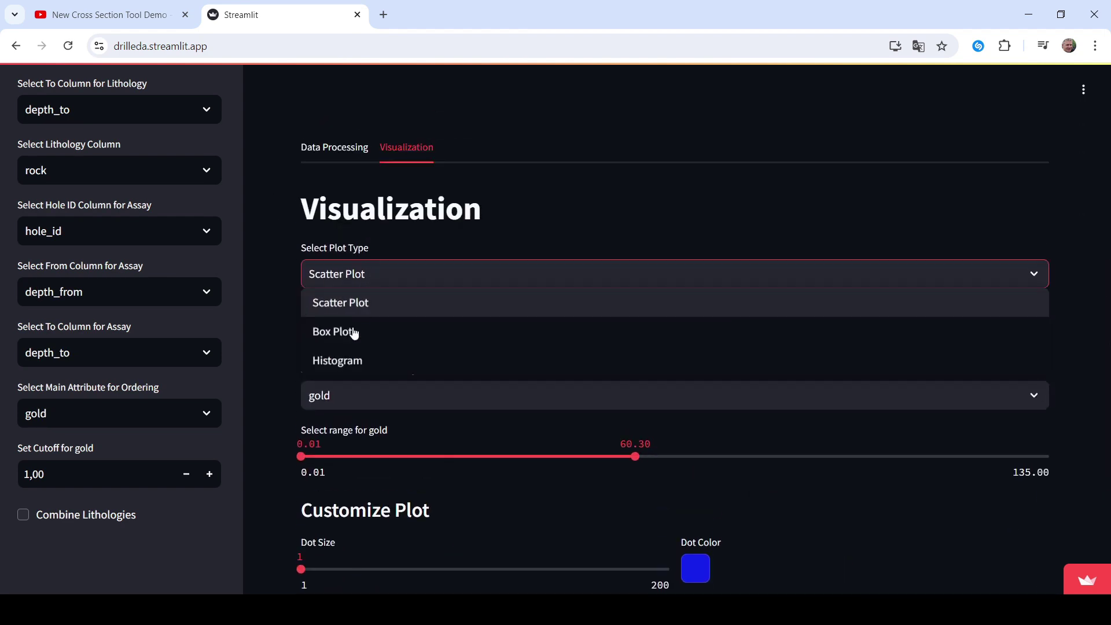
click(340, 362)
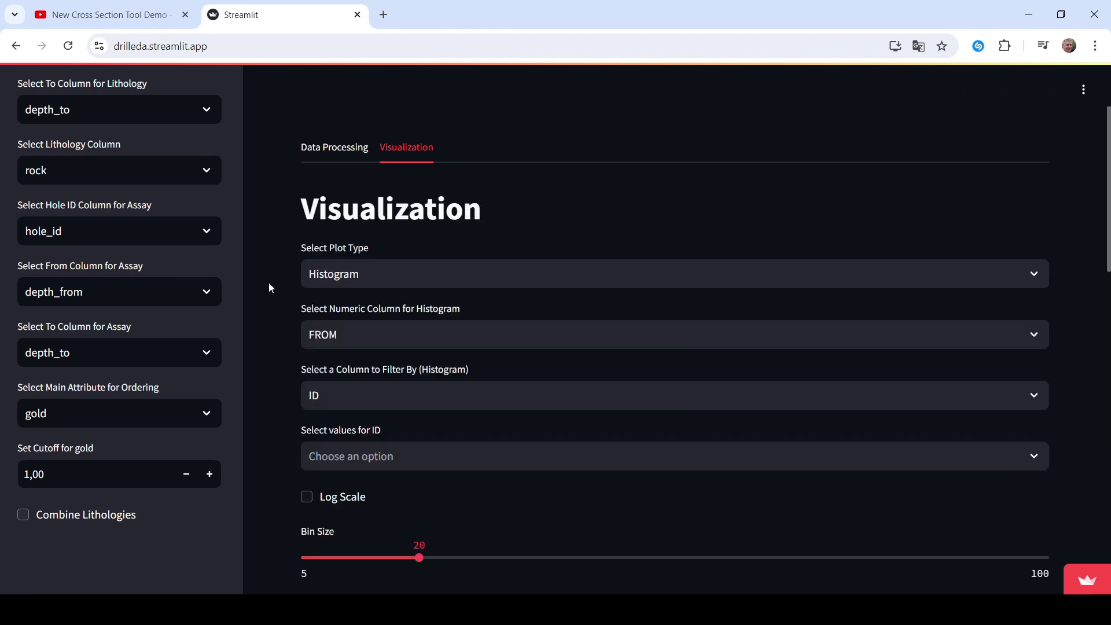
click(367, 333)
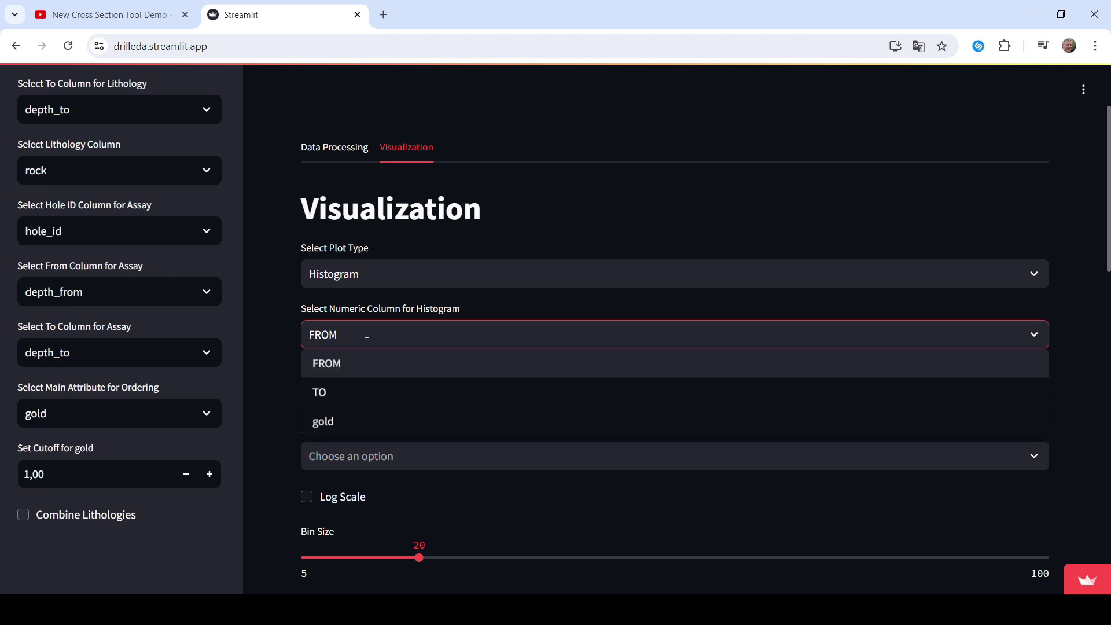
click(338, 428)
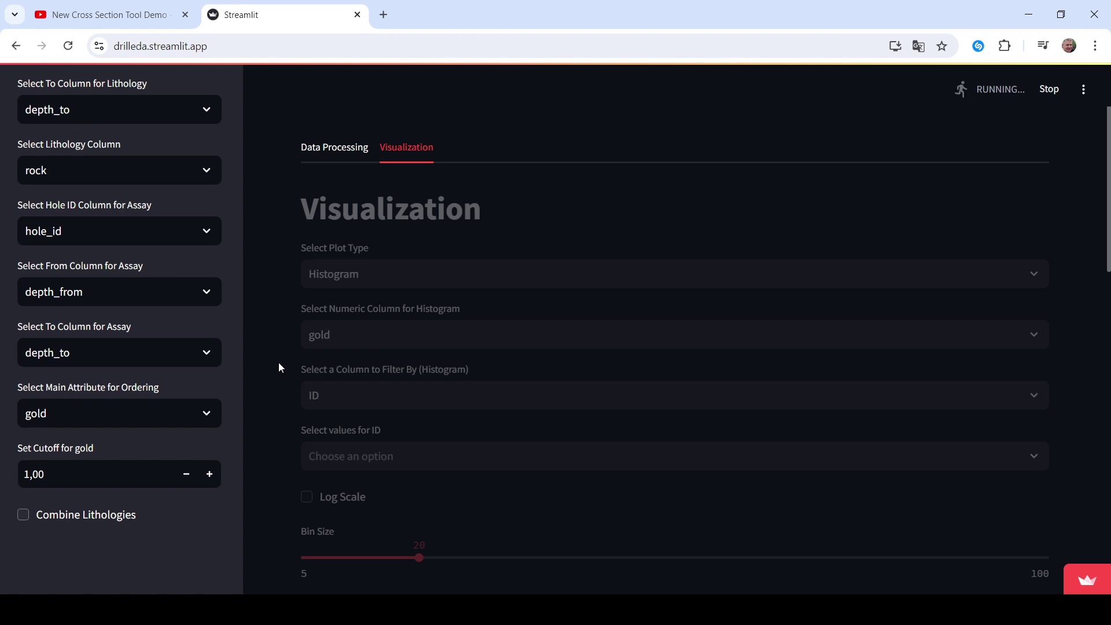
scroll(279, 362, down, 9)
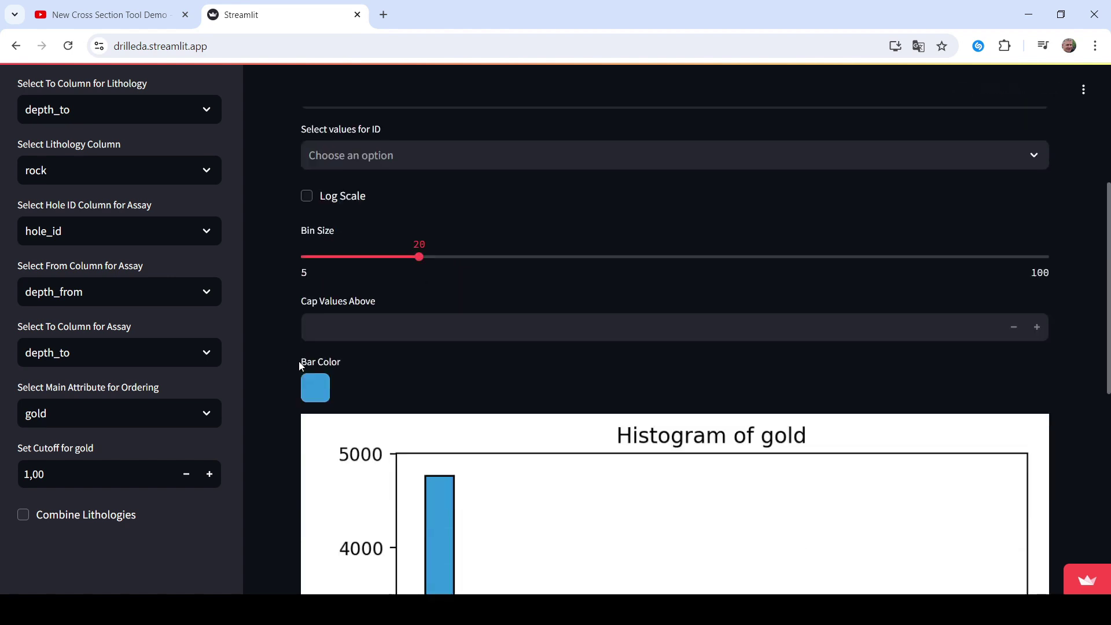
scroll(277, 411, down, 4)
scroll(287, 435, up, 10)
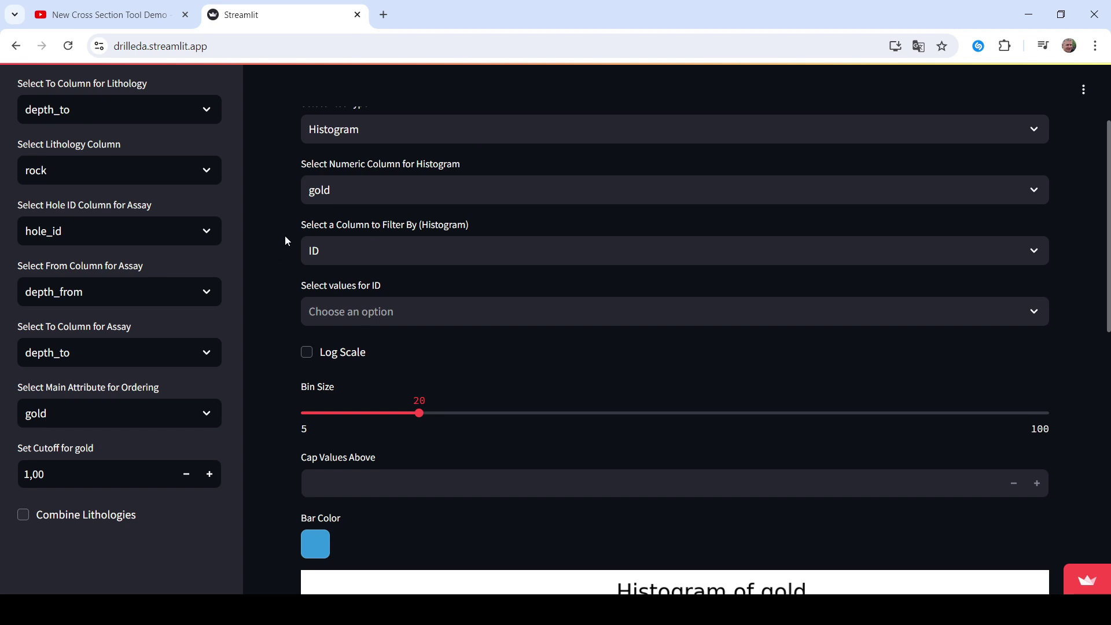
Set the gold histogram's bin size to 80 and examine the frequency distribution
scroll(284, 240, up, 1)
scroll(277, 414, down, 1)
drag(414, 407, 887, 412)
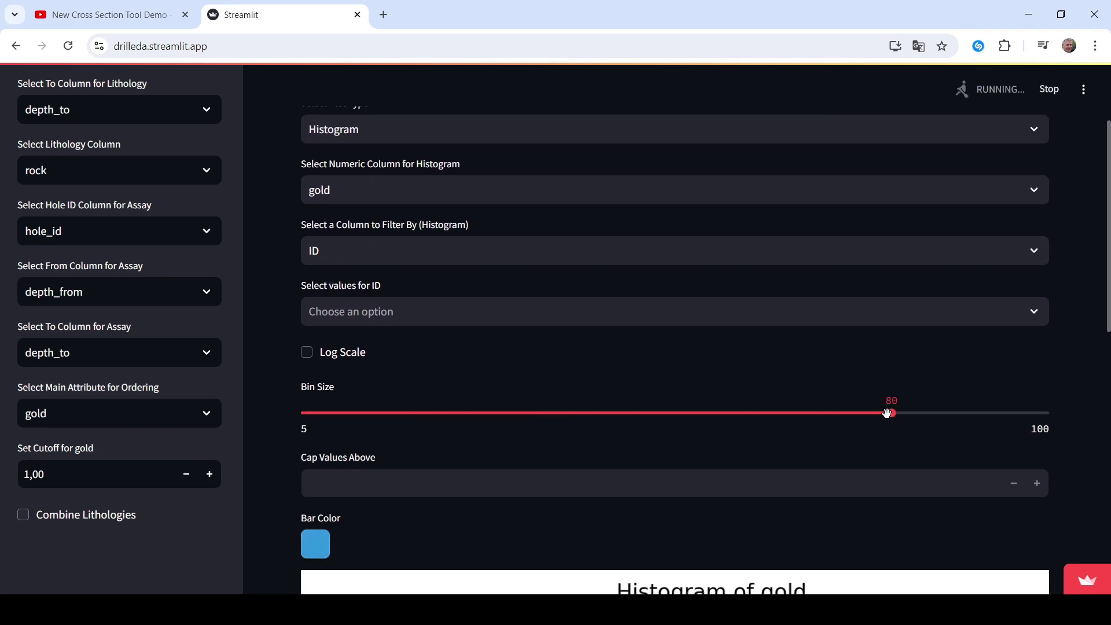
scroll(275, 343, down, 7)
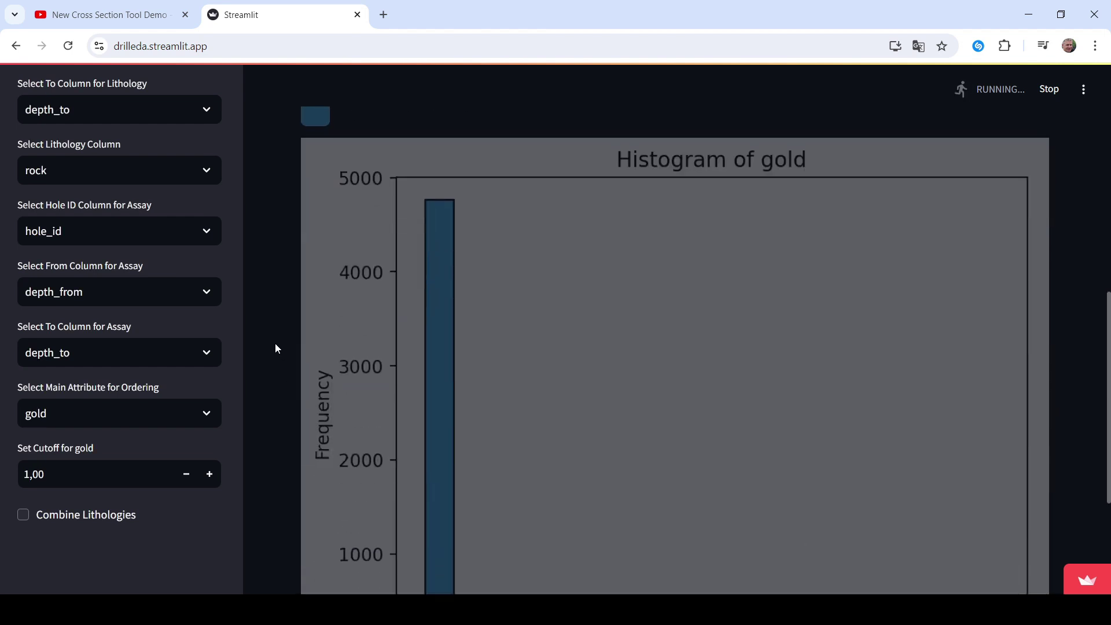
scroll(275, 348, down, 3)
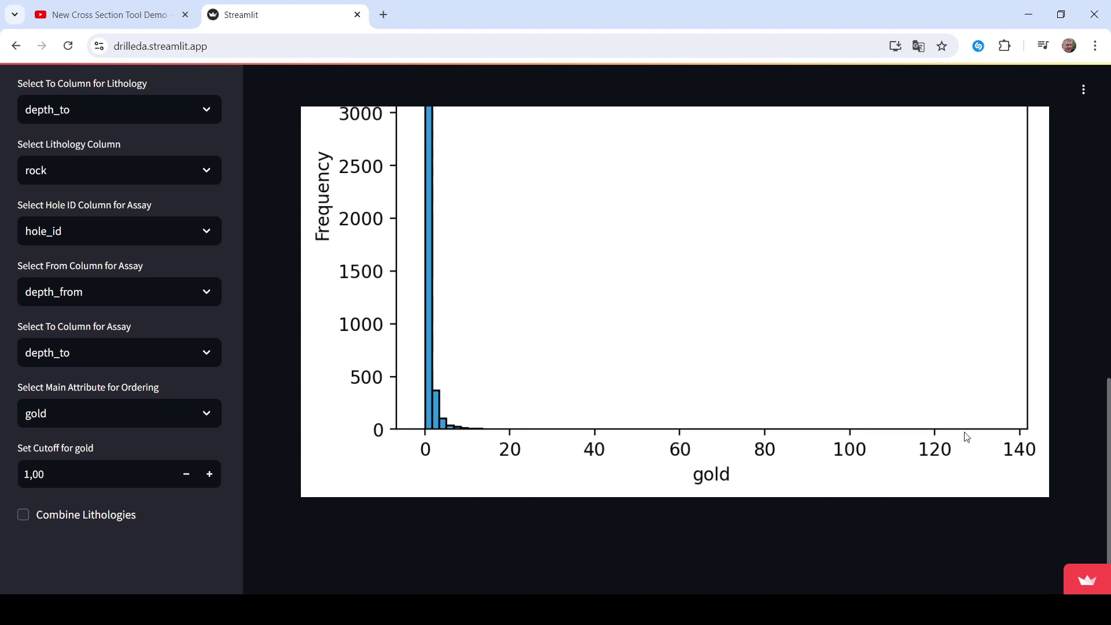
scroll(425, 434, up, 1)
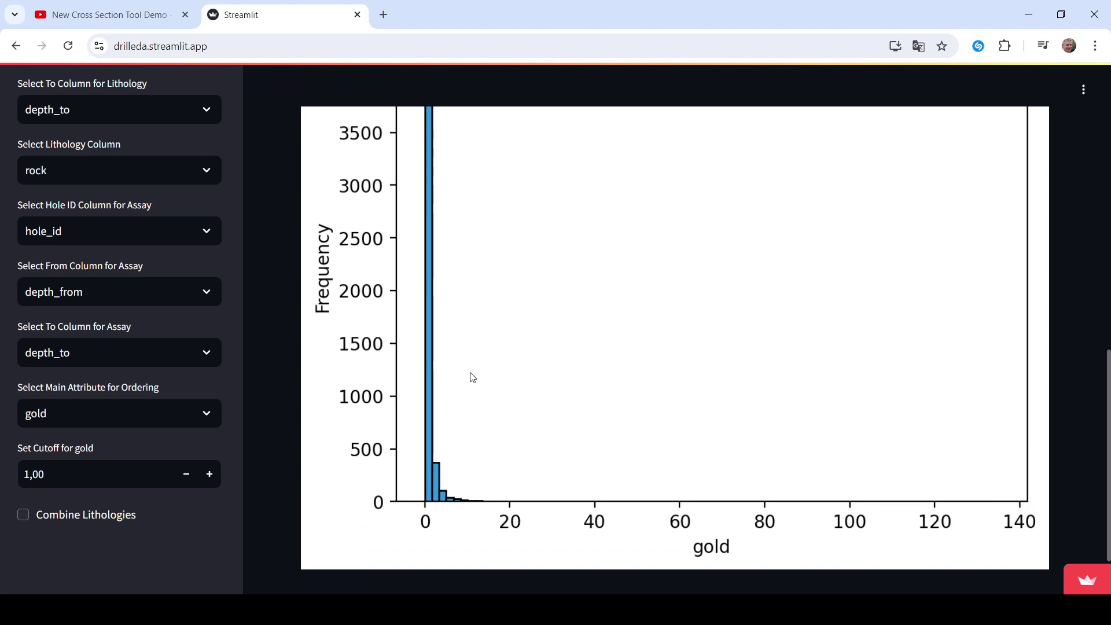
Enable log scale for the gold histogram and examine its bars across the full grade range
scroll(285, 241, up, 5)
scroll(286, 247, up, 2)
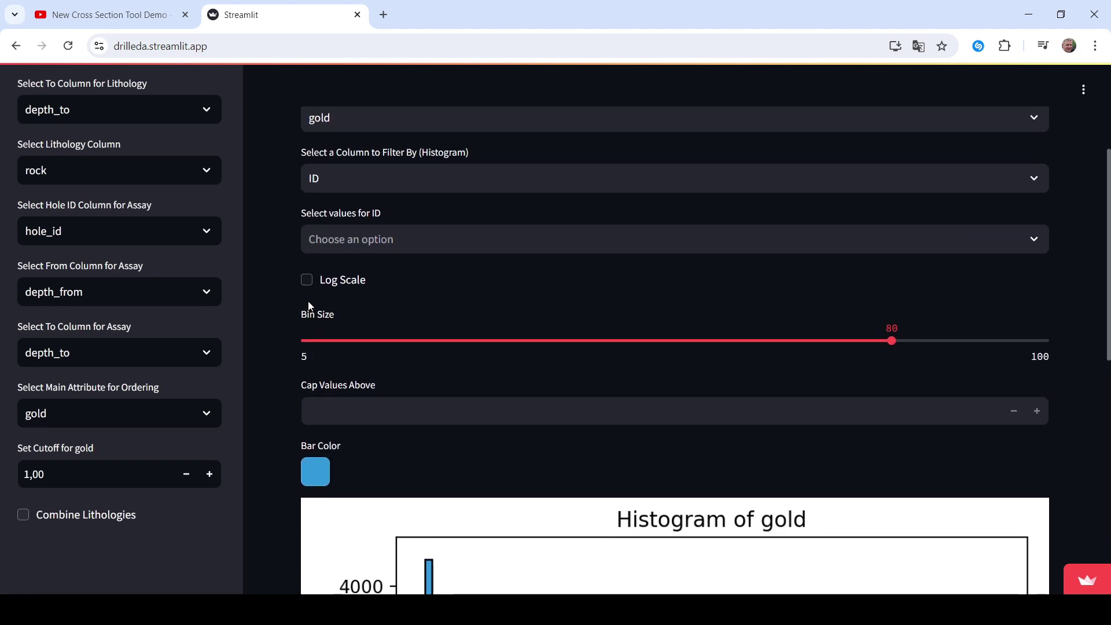
click(306, 280)
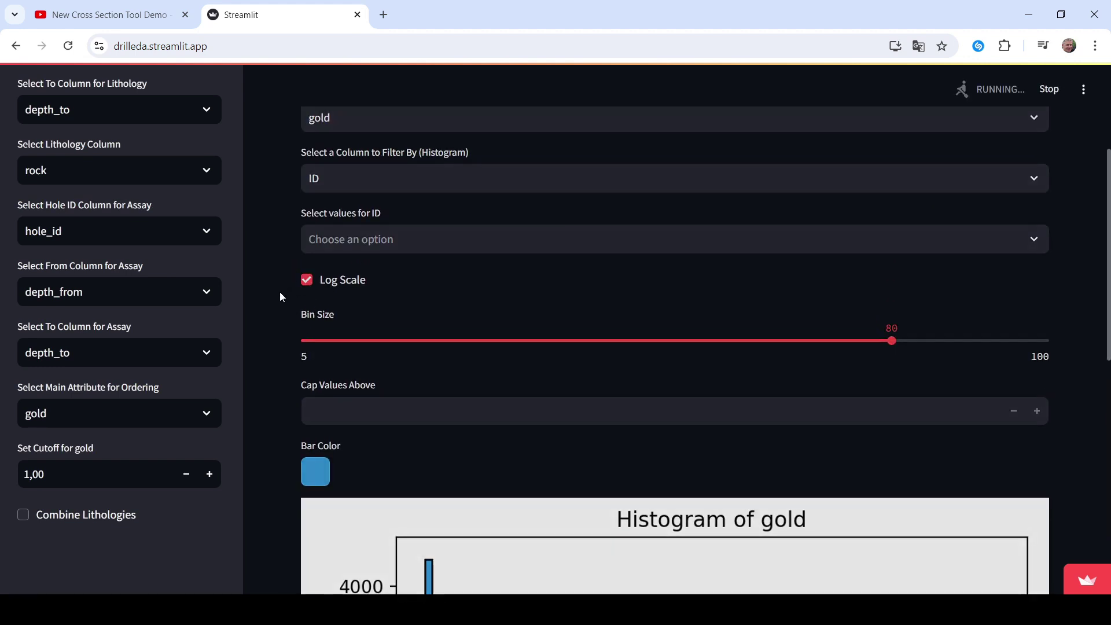
scroll(279, 292, down, 8)
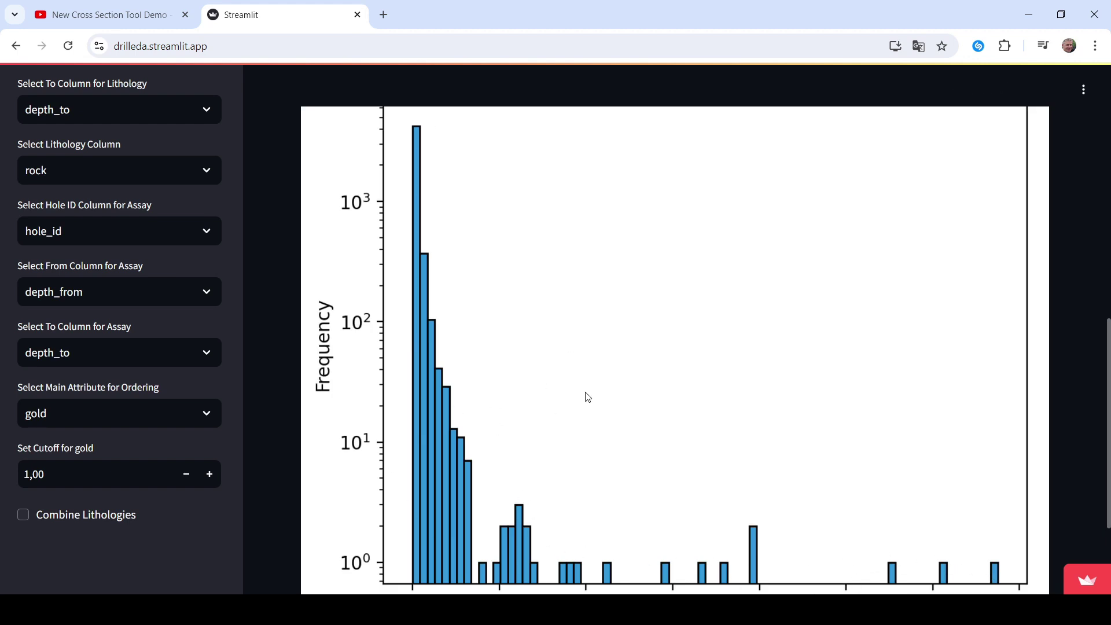
scroll(442, 402, up, 1)
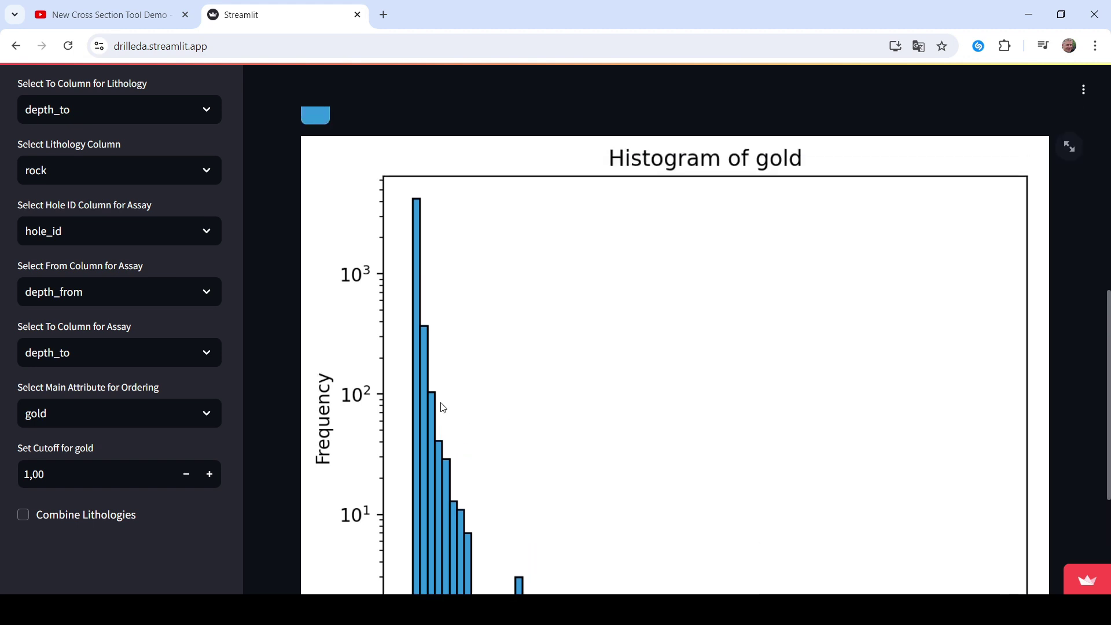
scroll(441, 404, up, 2)
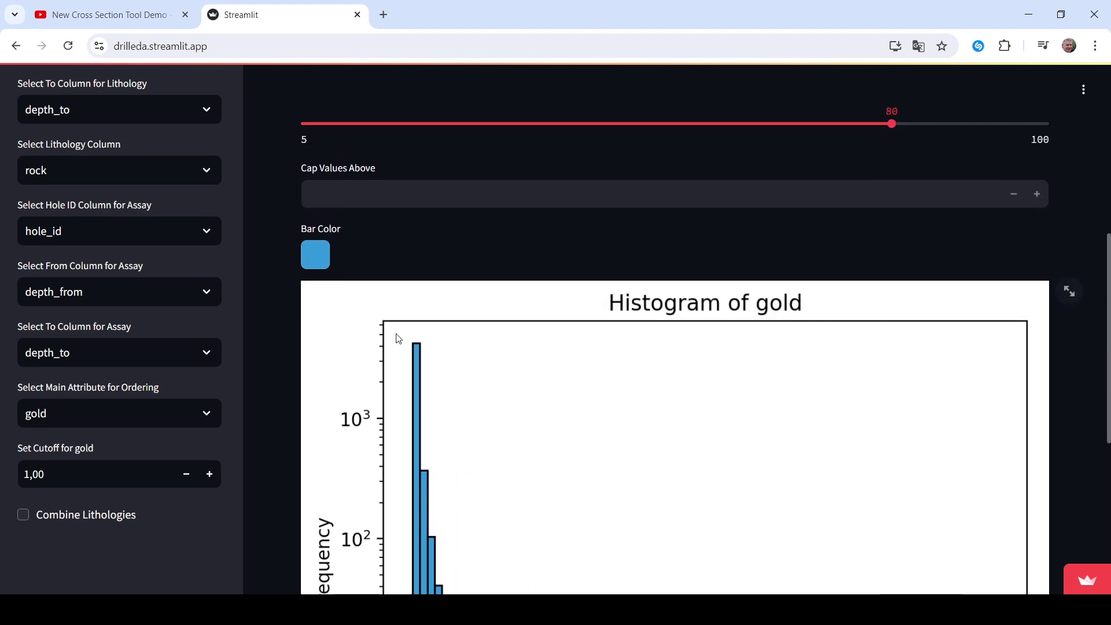
scroll(479, 273, up, 2)
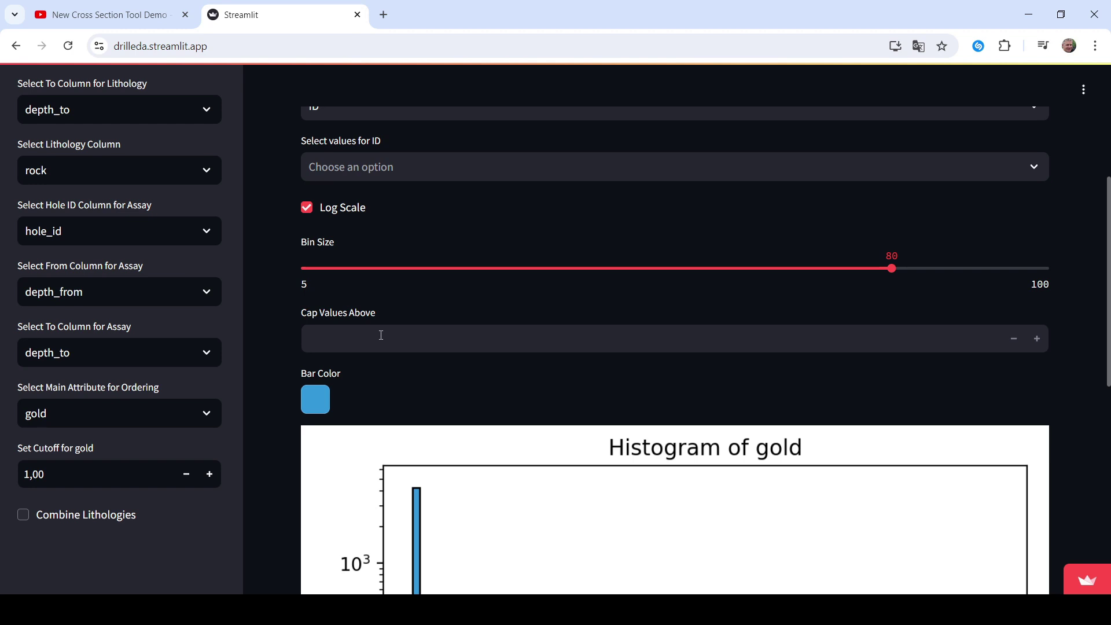
scroll(697, 450, down, 5)
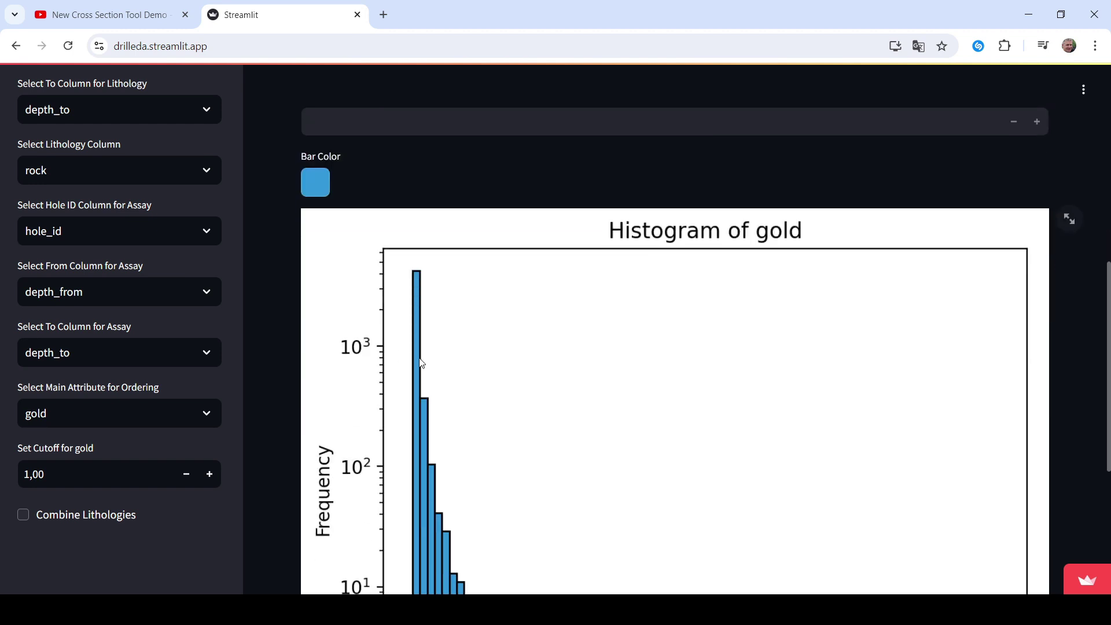
scroll(697, 450, down, 2)
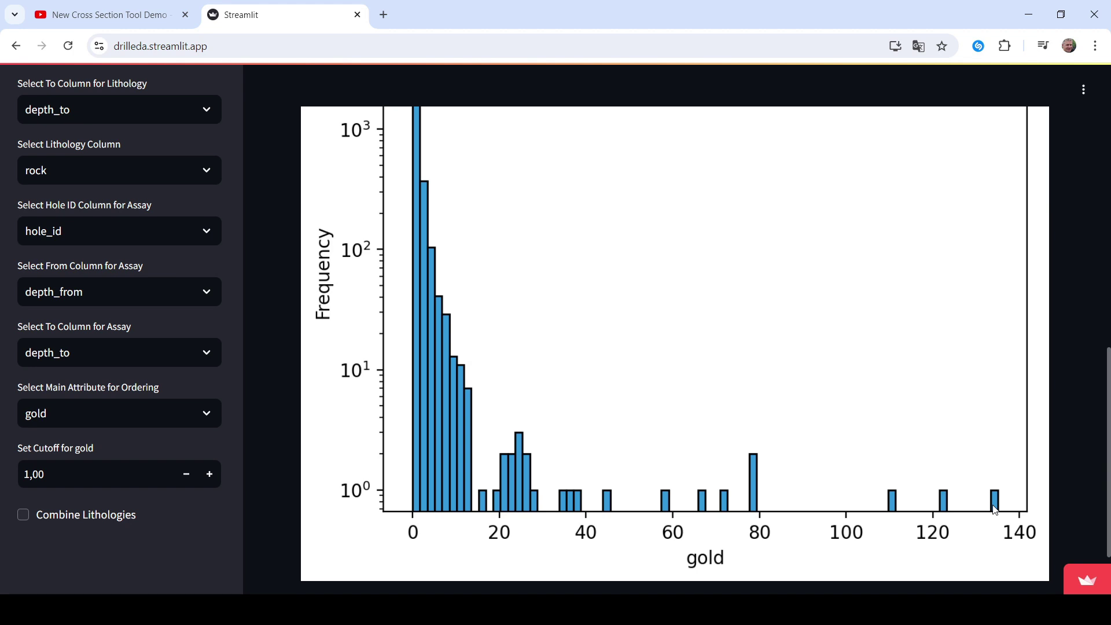
Cap the gold histogram's values above 40 and examine the redrawn distribution
scroll(991, 495, up, 8)
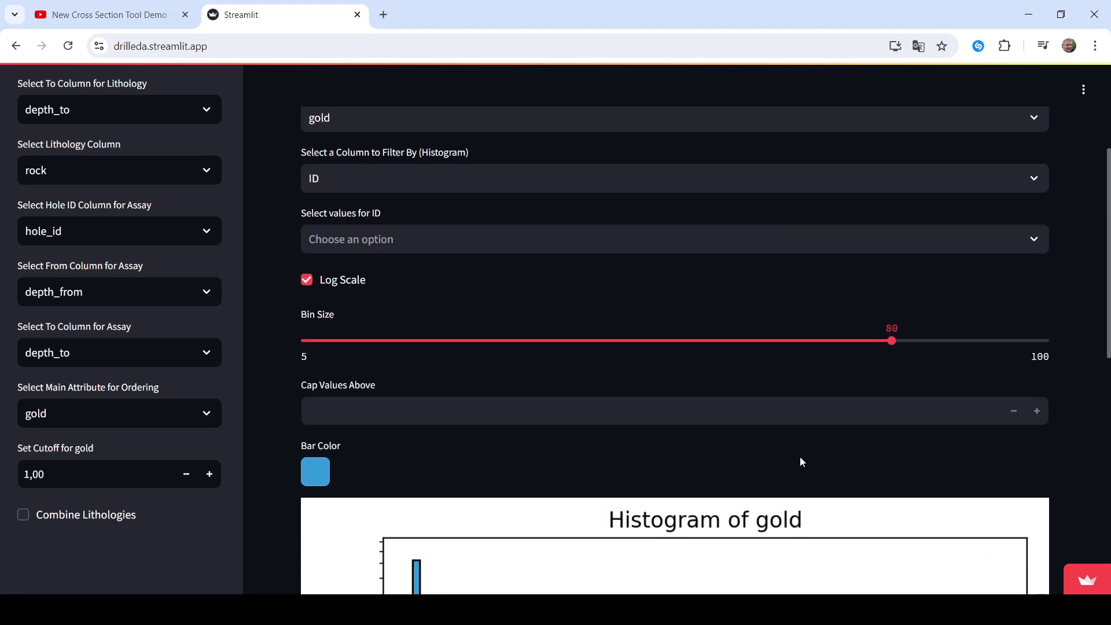
scroll(801, 461, down, 6)
scroll(685, 428, down, 4)
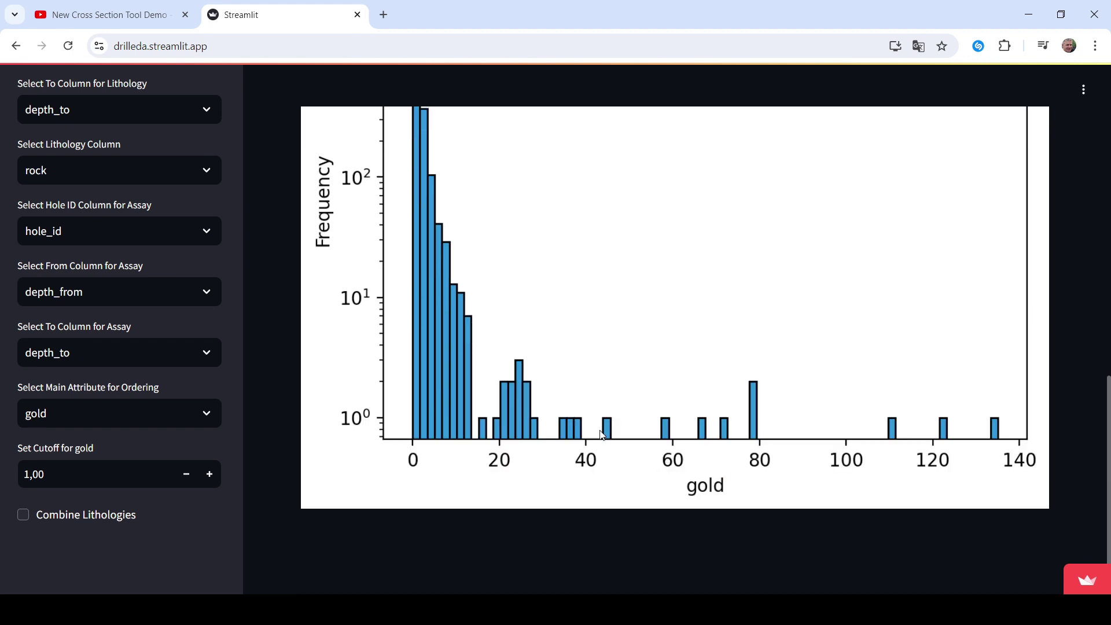
scroll(750, 443, up, 6)
scroll(750, 443, up, 5)
click(423, 488)
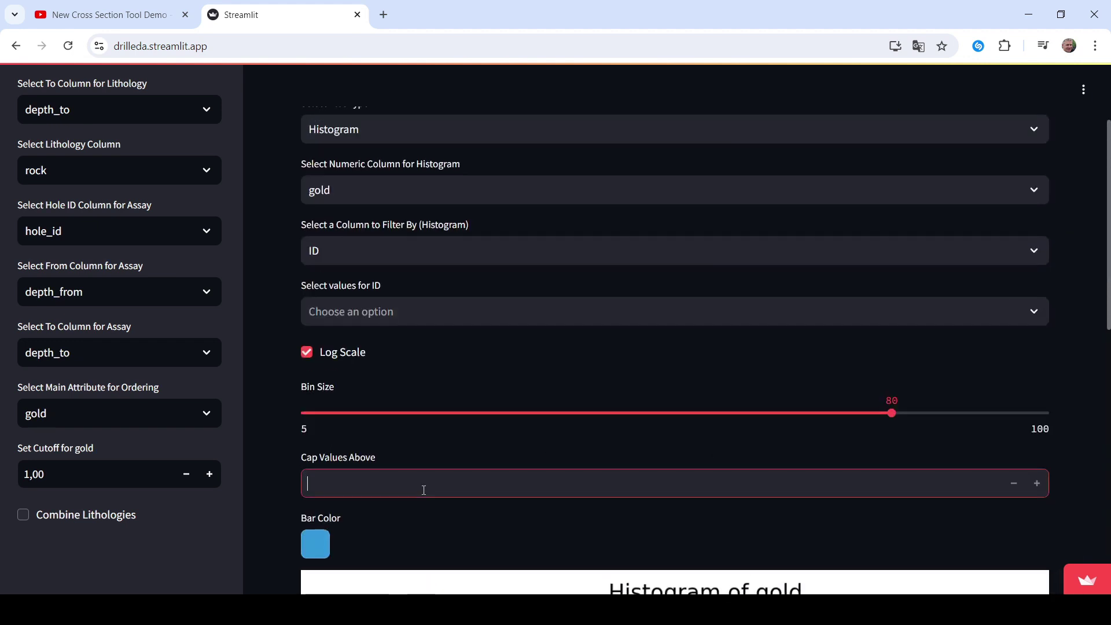
text(40)
key(Return)
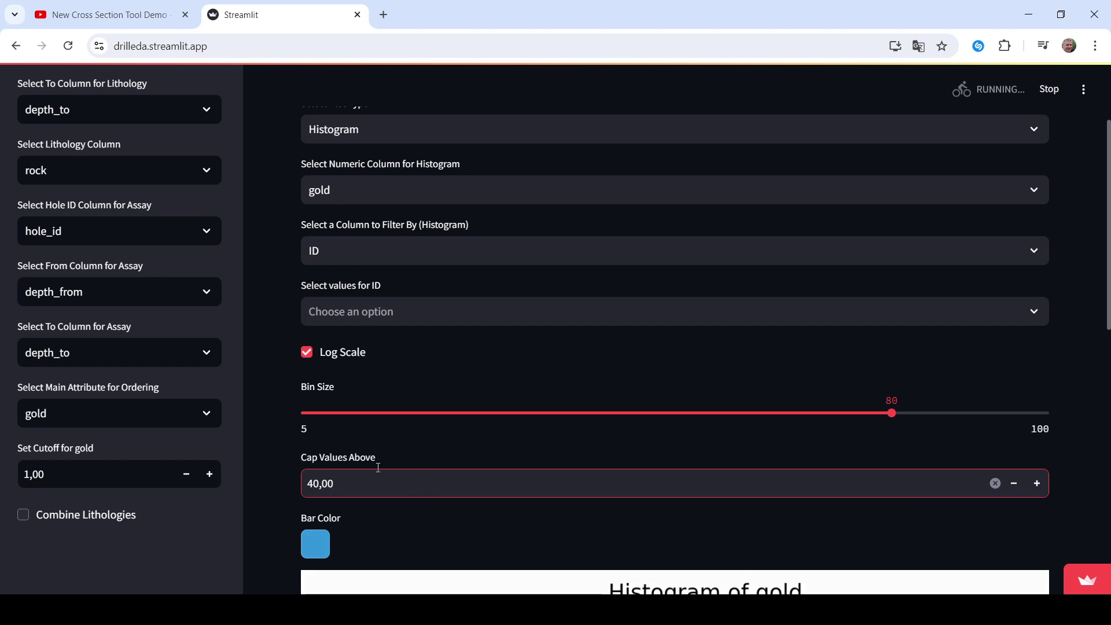
scroll(272, 329, down, 10)
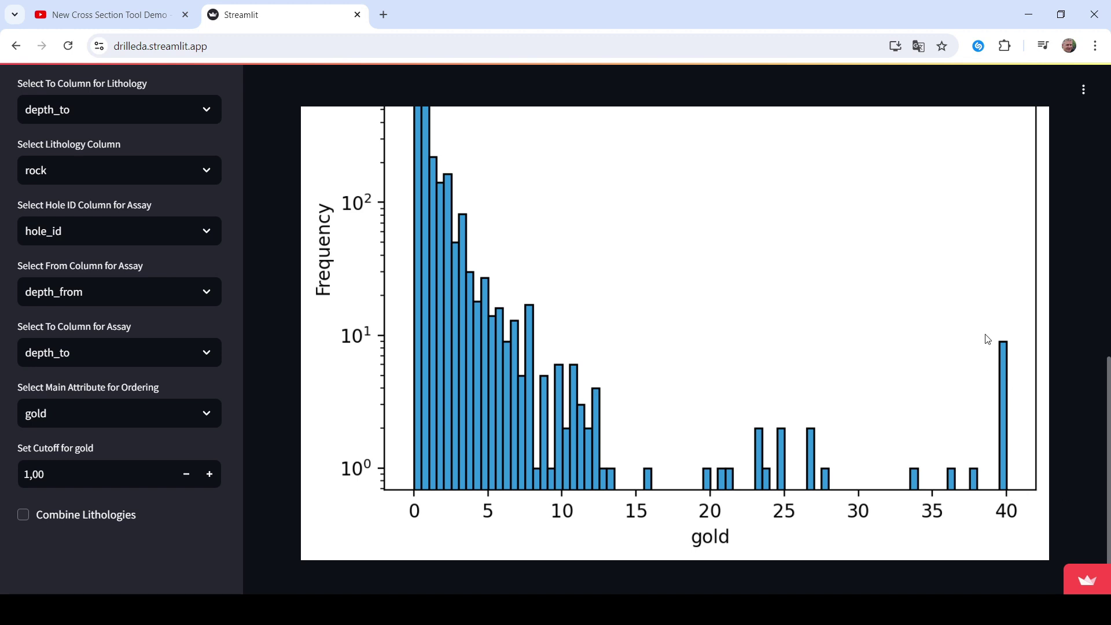
scroll(326, 299, up, 6)
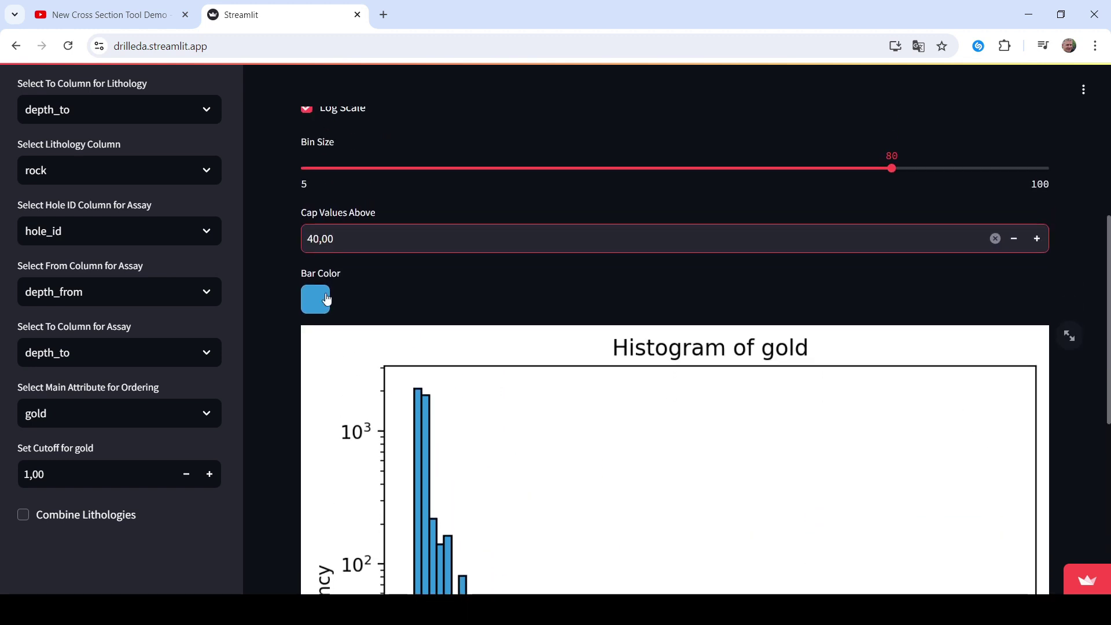
scroll(306, 405, down, 6)
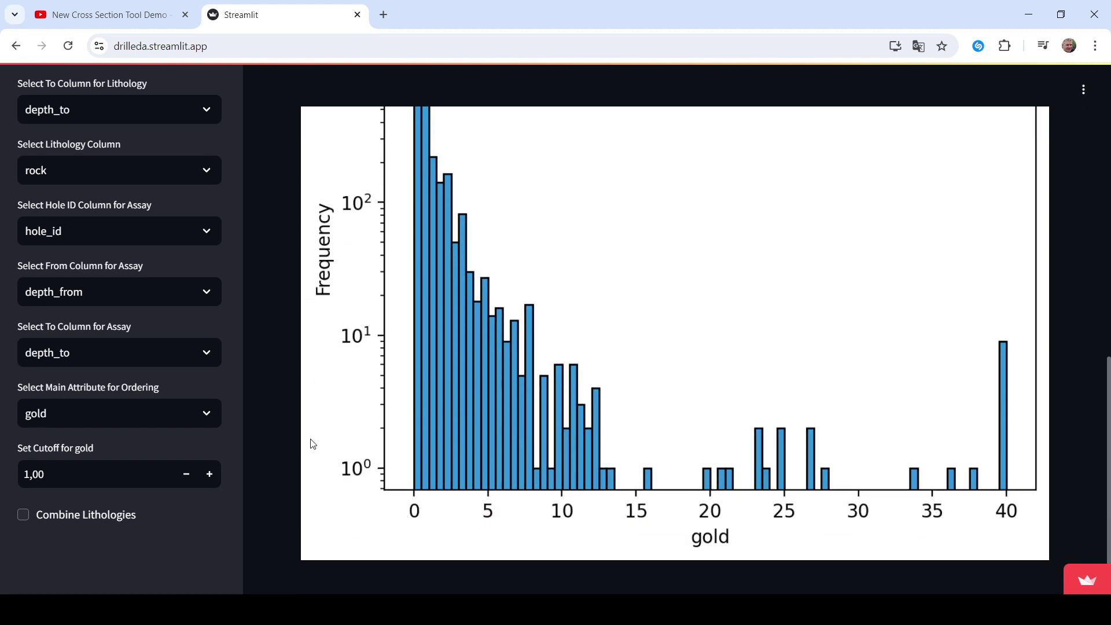
Filter the gold histogram by the ROCK column, keeping only the values S2, SH and ST
scroll(313, 443, up, 7)
scroll(294, 255, up, 2)
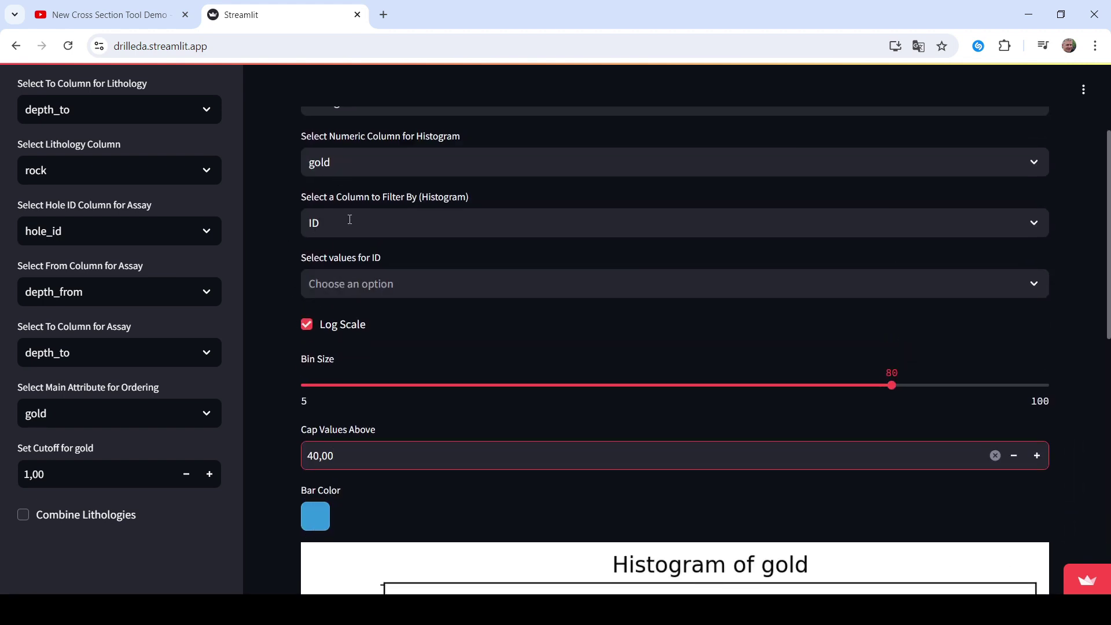
click(347, 220)
click(354, 338)
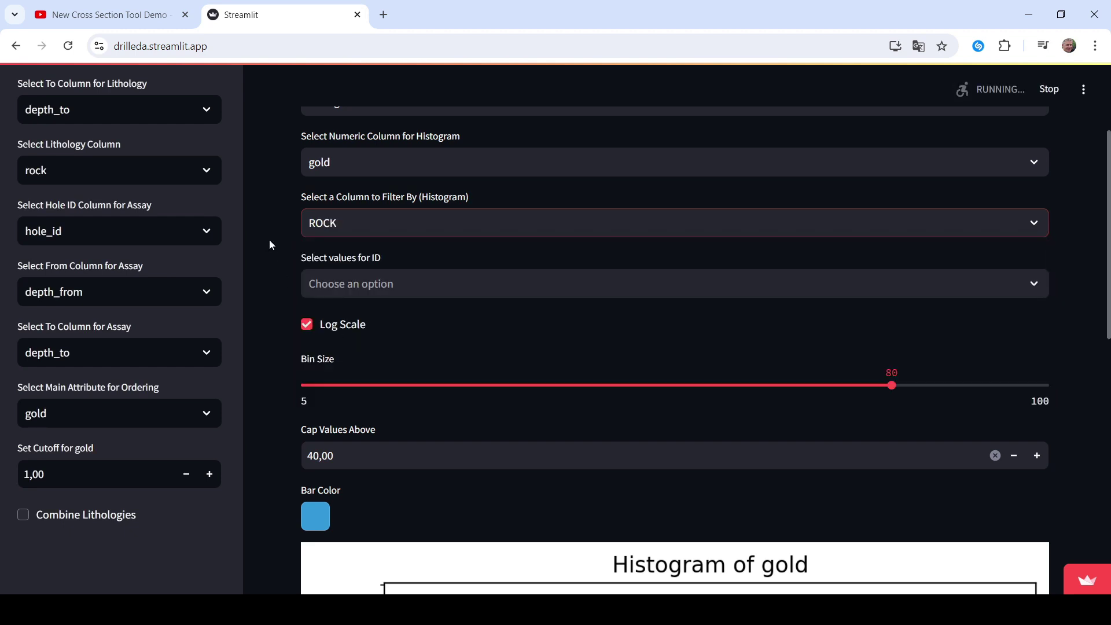
click(315, 272)
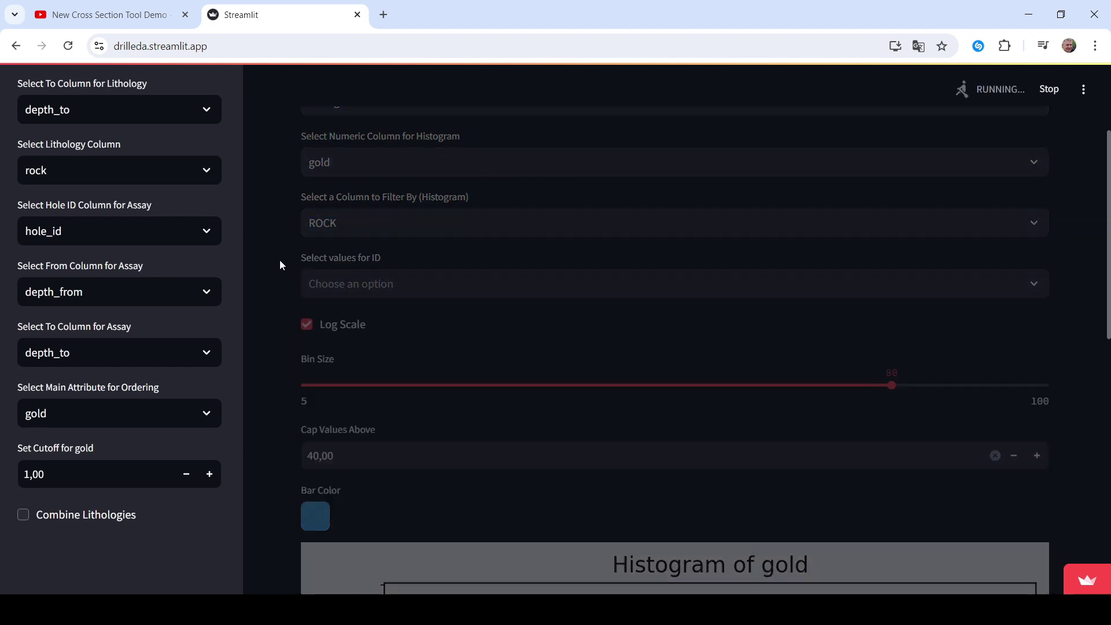
click(368, 278)
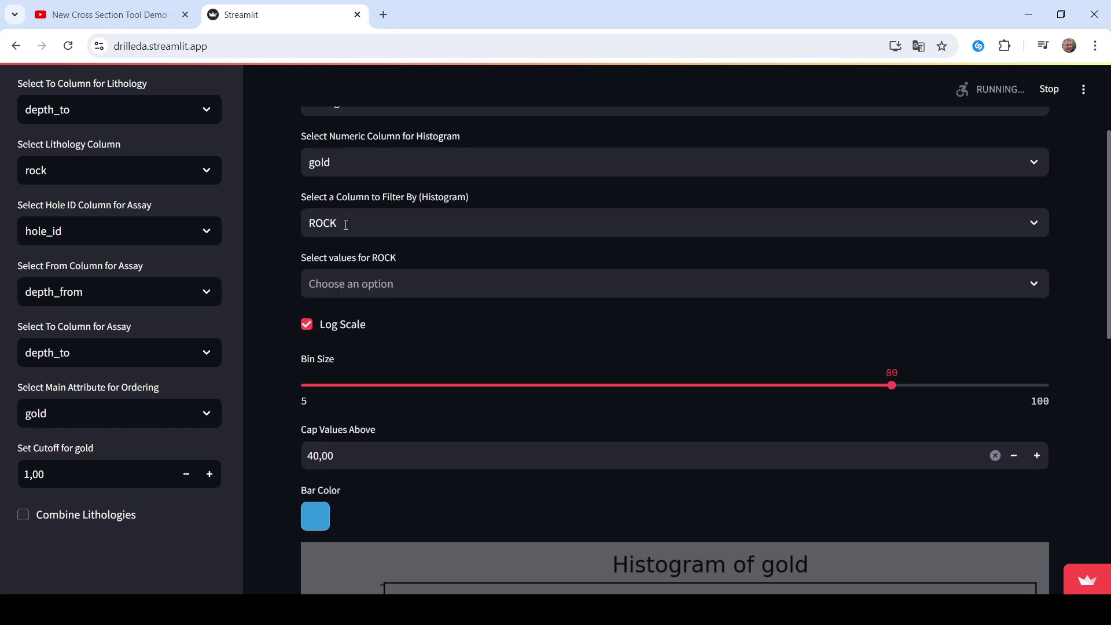
click(331, 273)
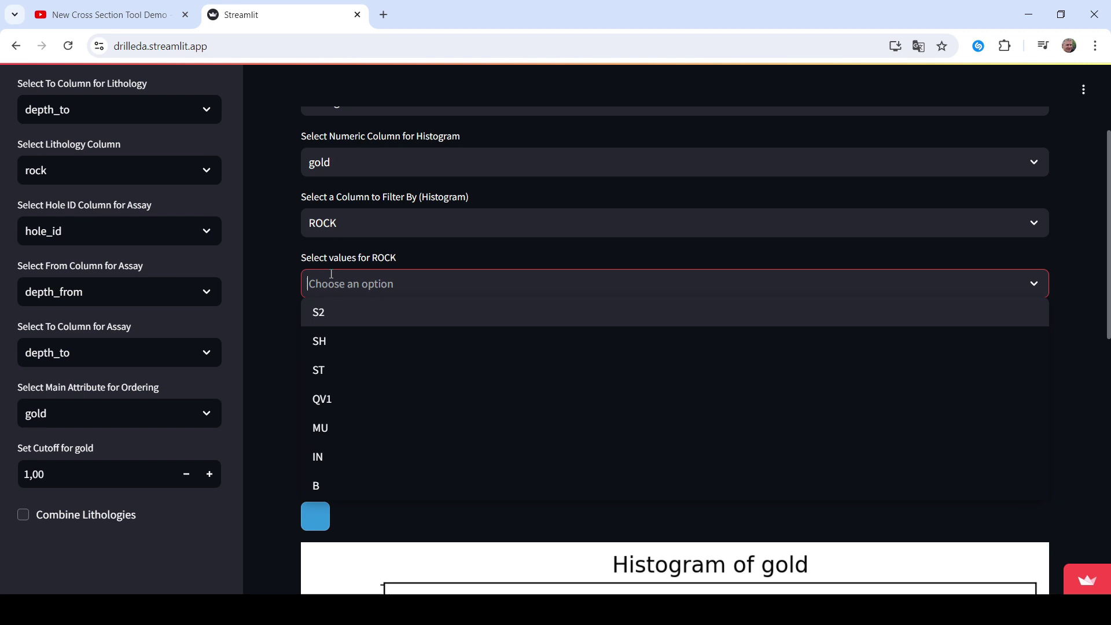
click(333, 312)
click(336, 325)
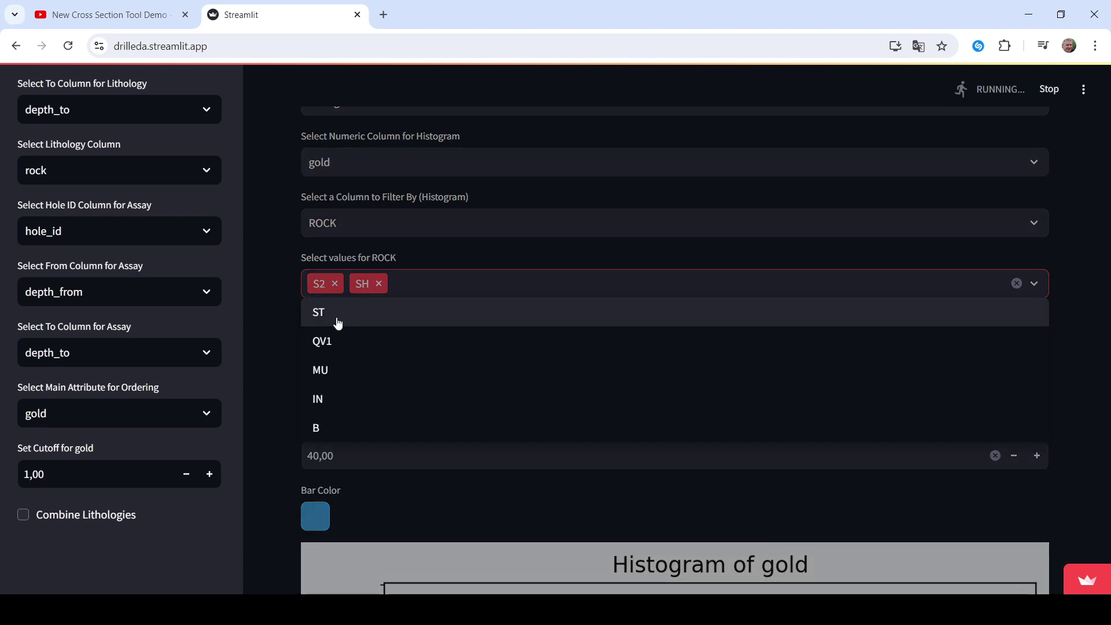
click(337, 316)
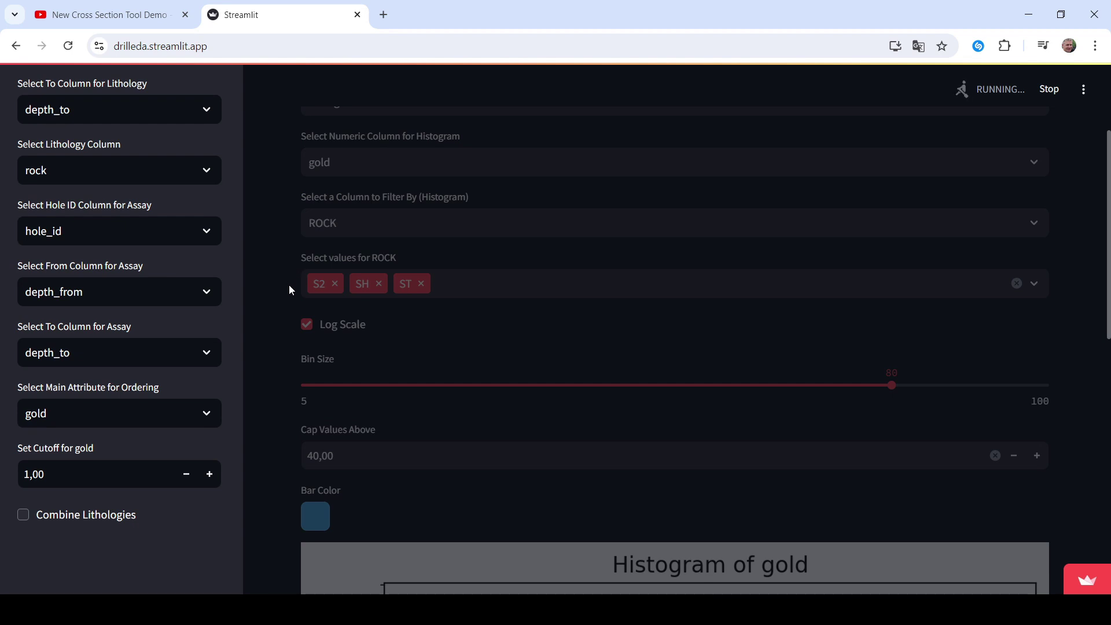
Examine the gold histogram for the selected rock types along with its filter and display settings
scroll(301, 341, down, 10)
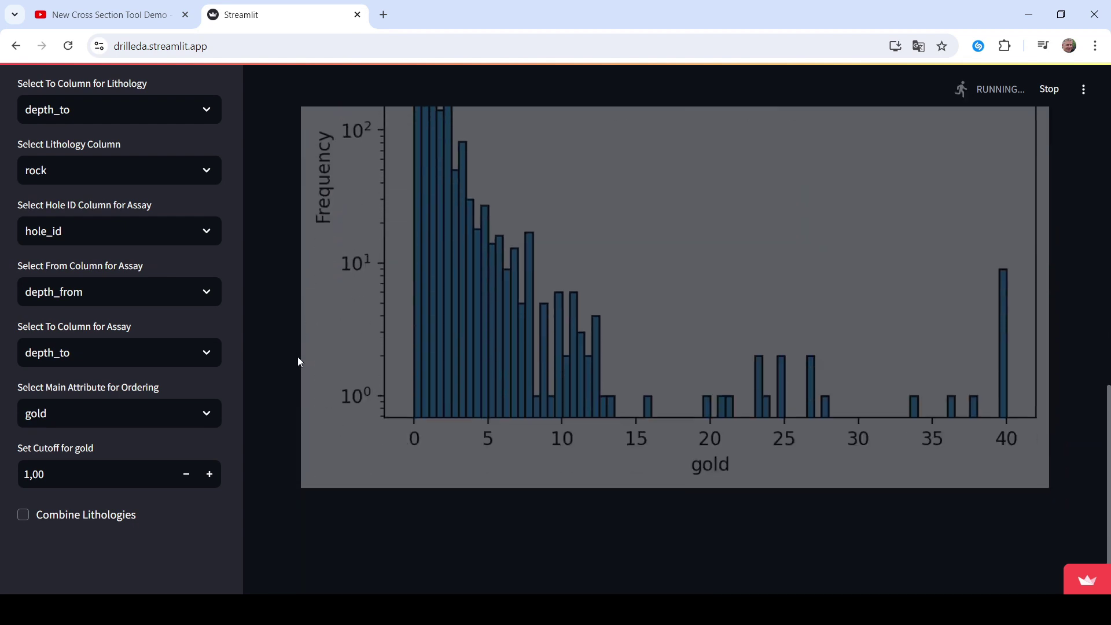
scroll(297, 357, up, 5)
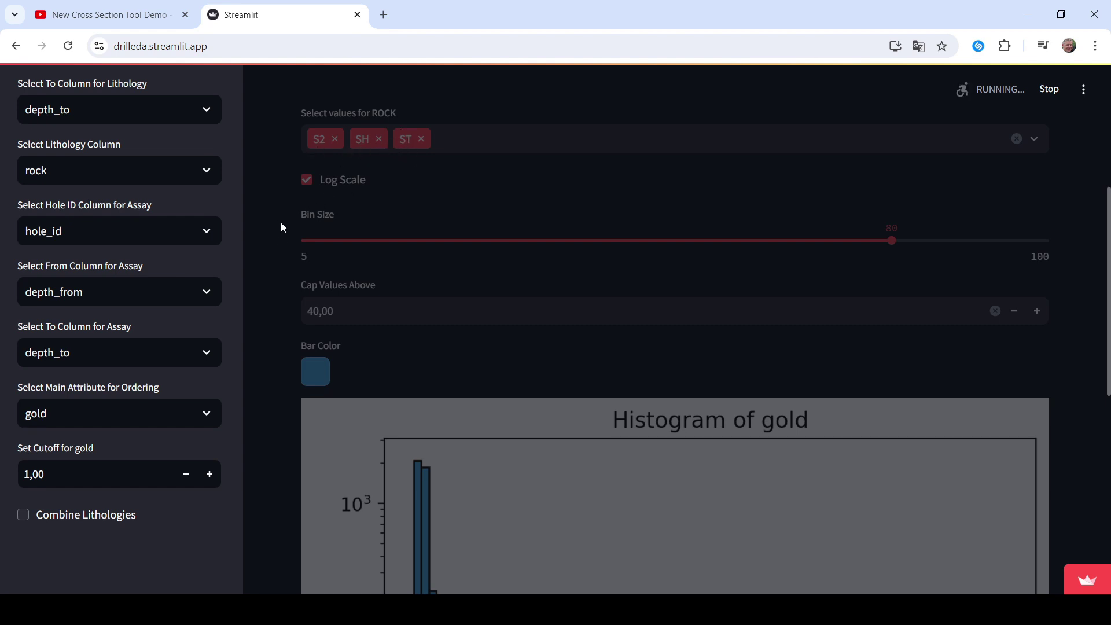
scroll(260, 258, down, 3)
scroll(261, 258, down, 5)
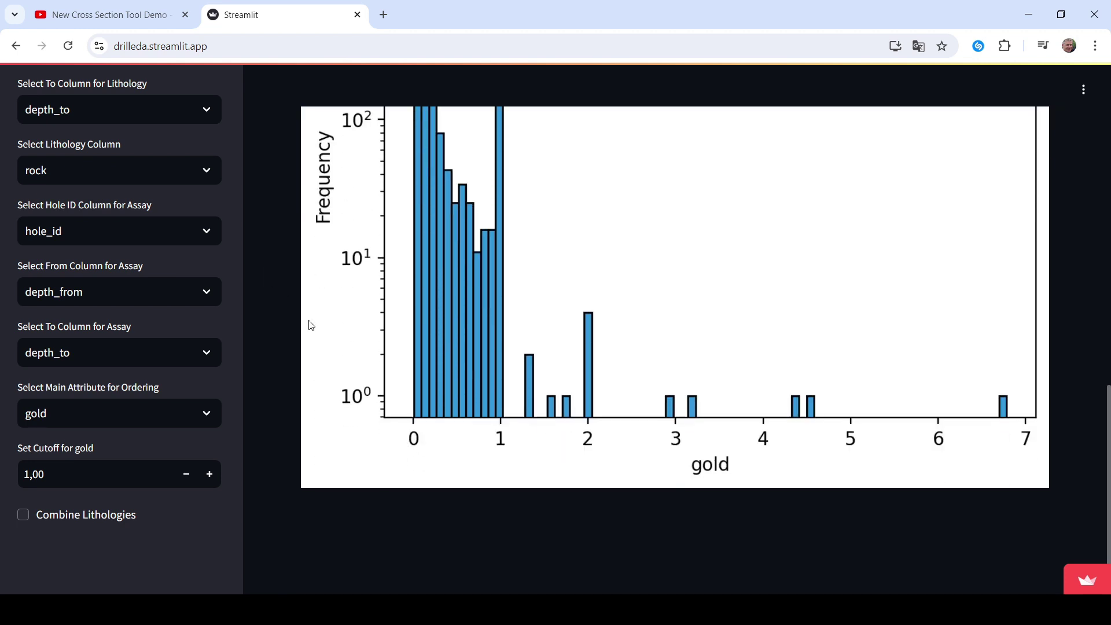
scroll(524, 265, up, 2)
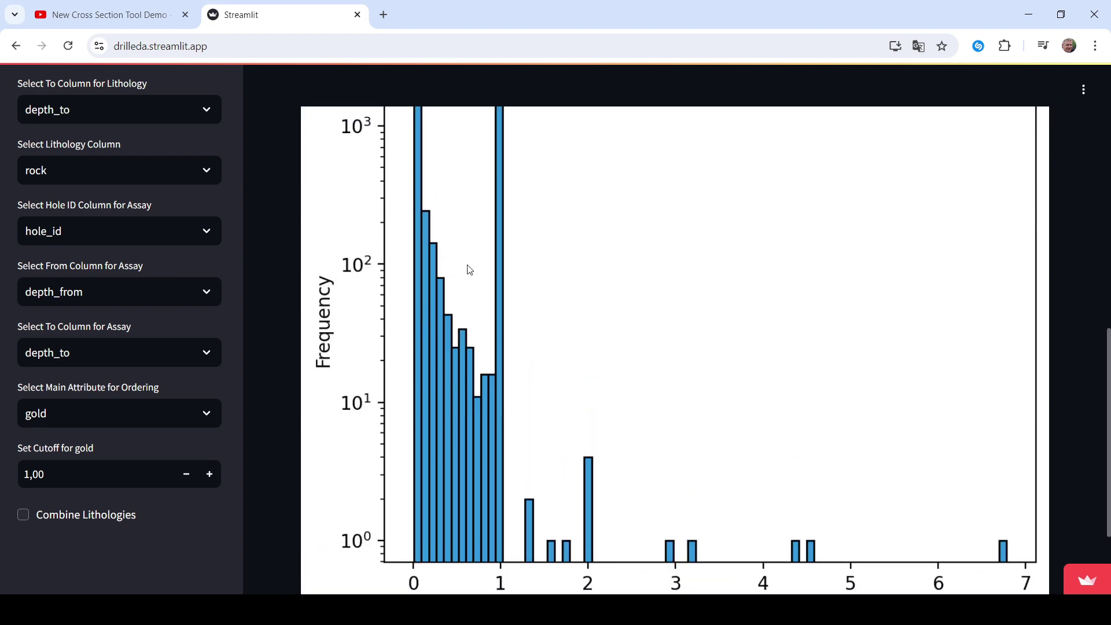
scroll(469, 270, up, 6)
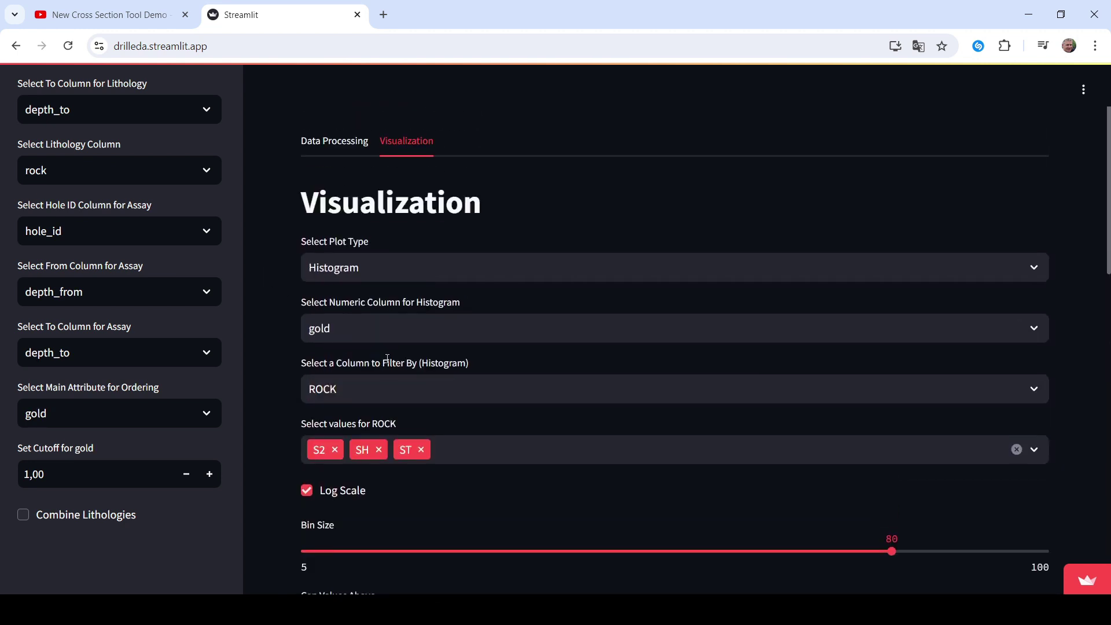
scroll(387, 359, down, 3)
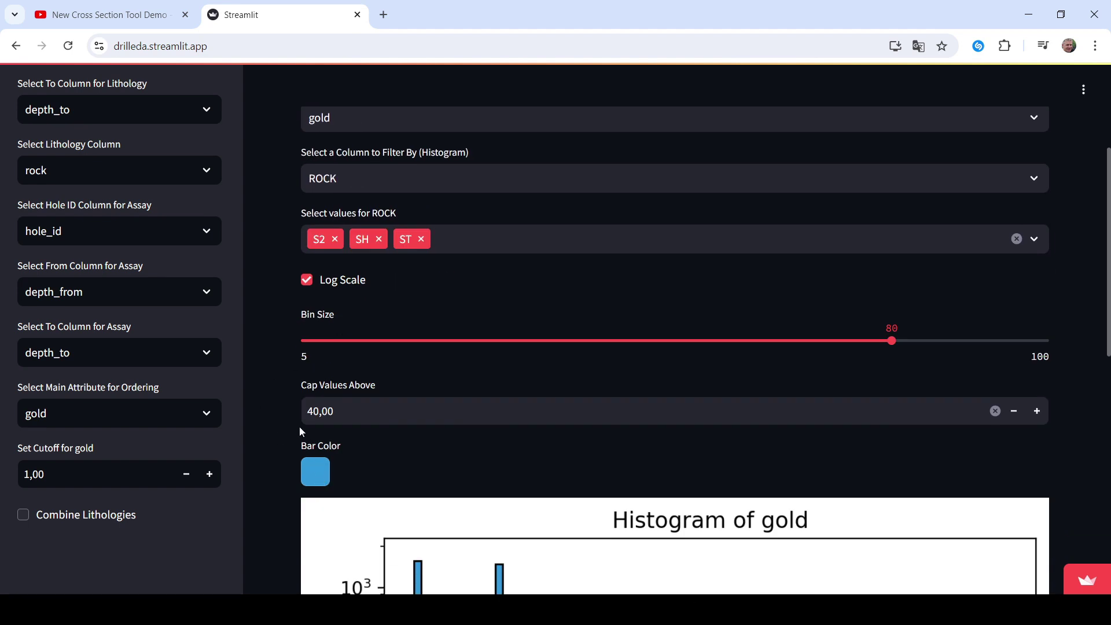
scroll(297, 423, up, 1)
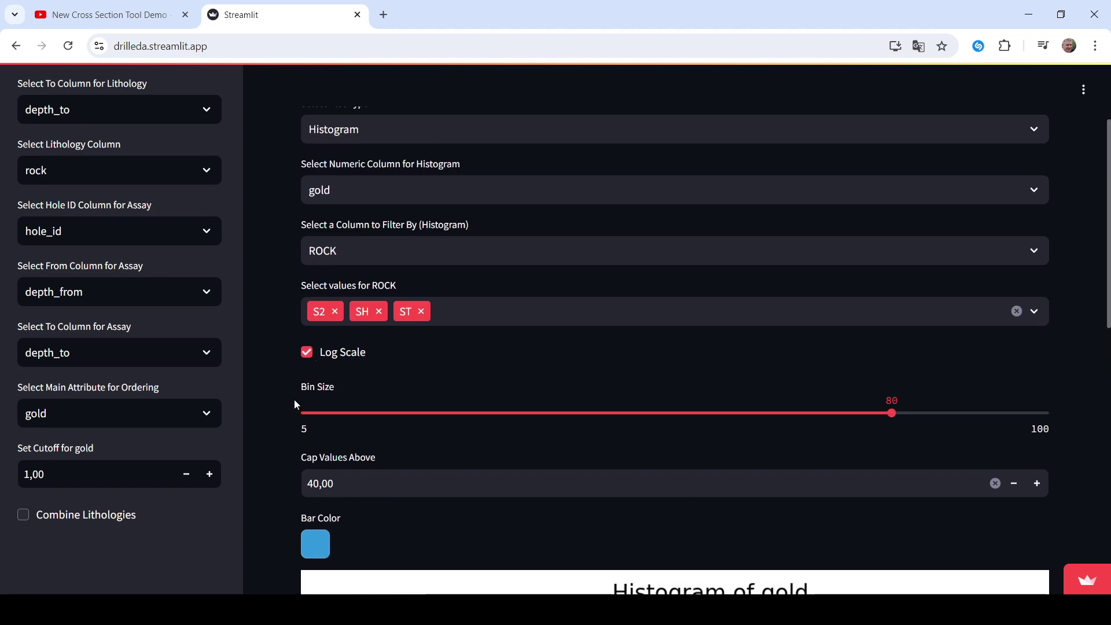
Switch the plot type to Box Plot, with gold as the numeric column and ROCK as the grouping column
scroll(292, 387, up, 2)
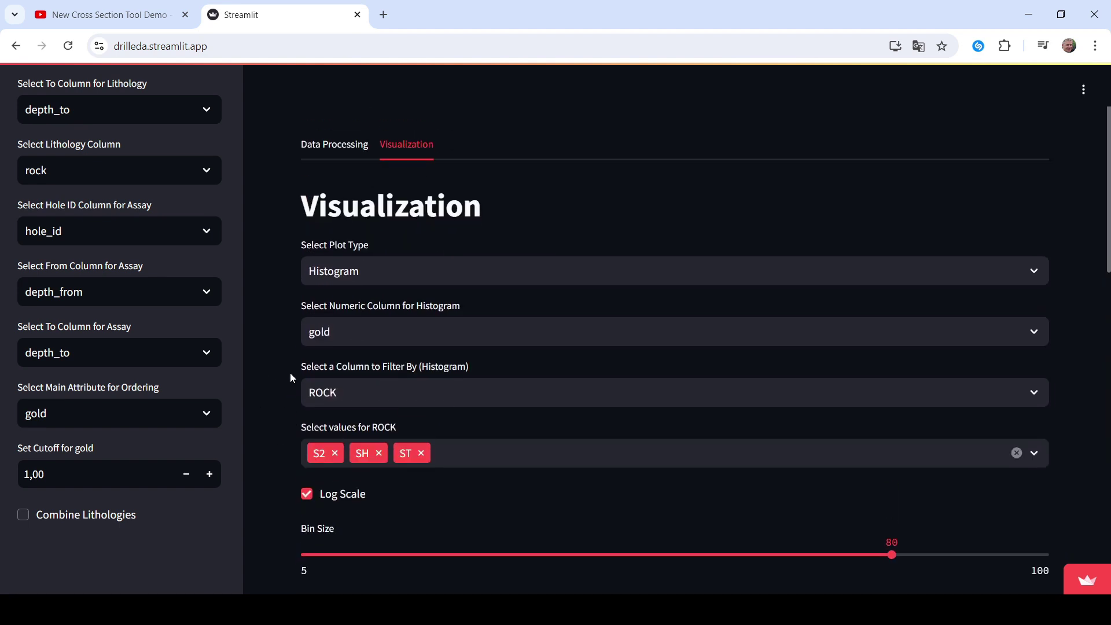
click(397, 274)
click(351, 338)
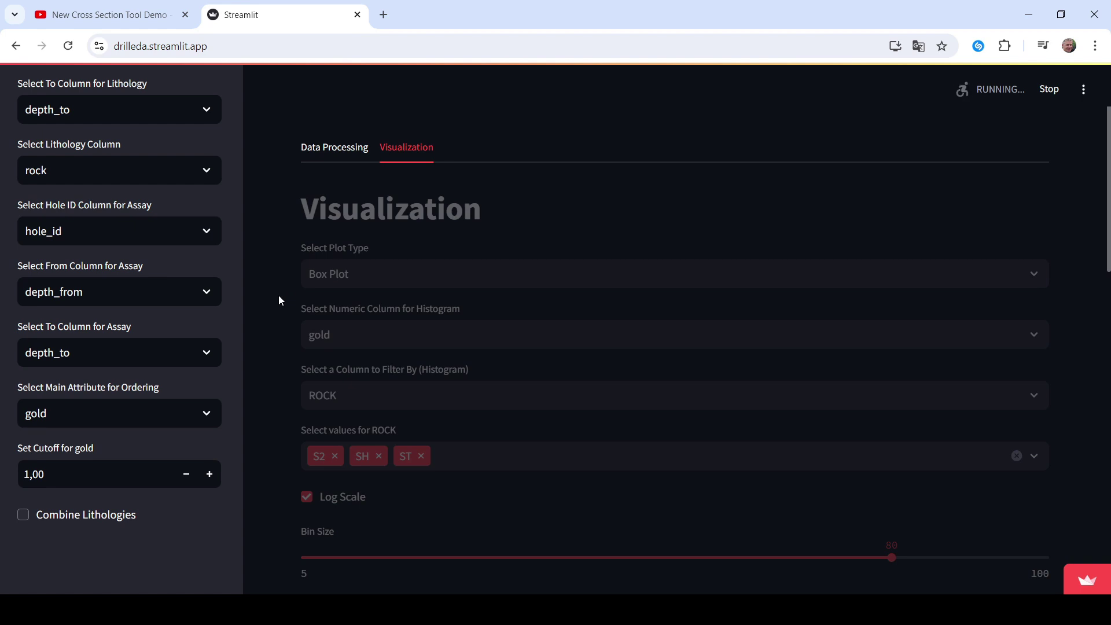
scroll(283, 304, down, 1)
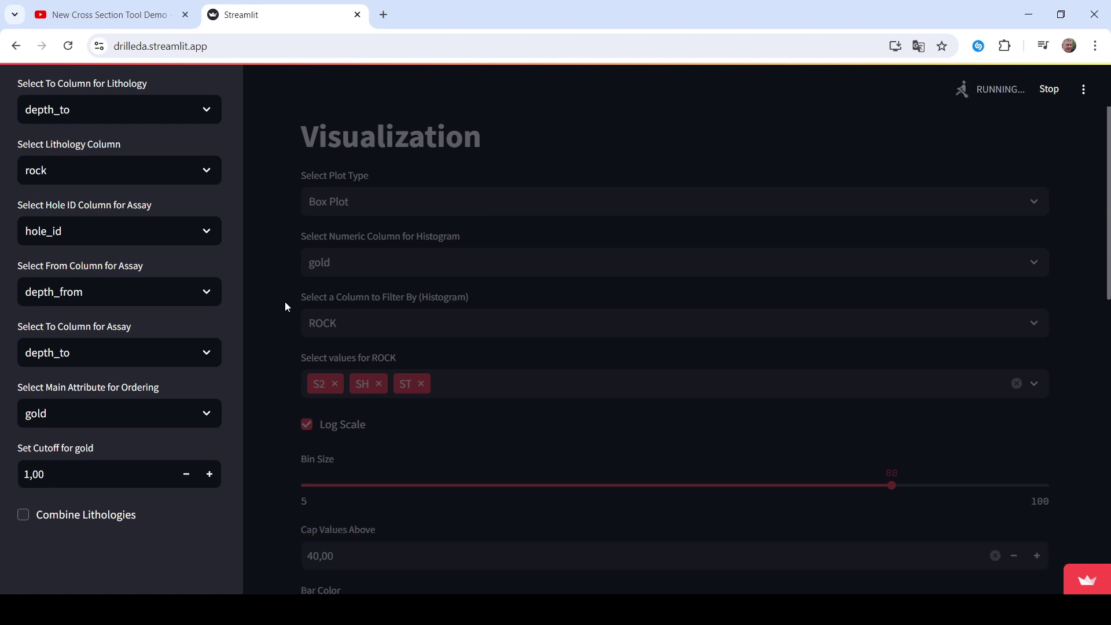
click(372, 263)
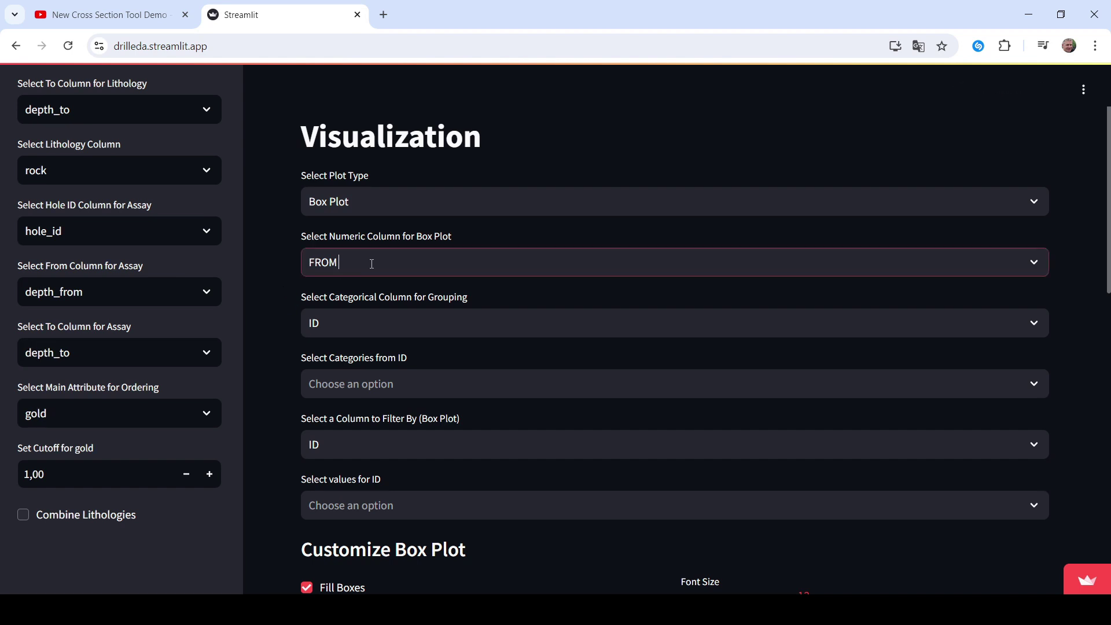
click(348, 352)
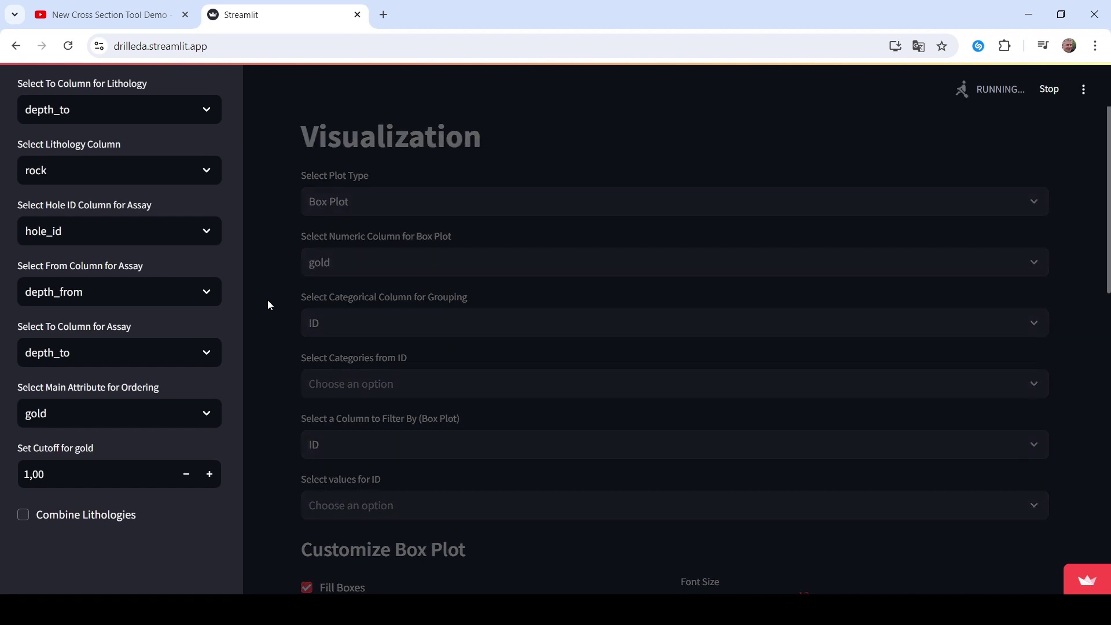
click(321, 316)
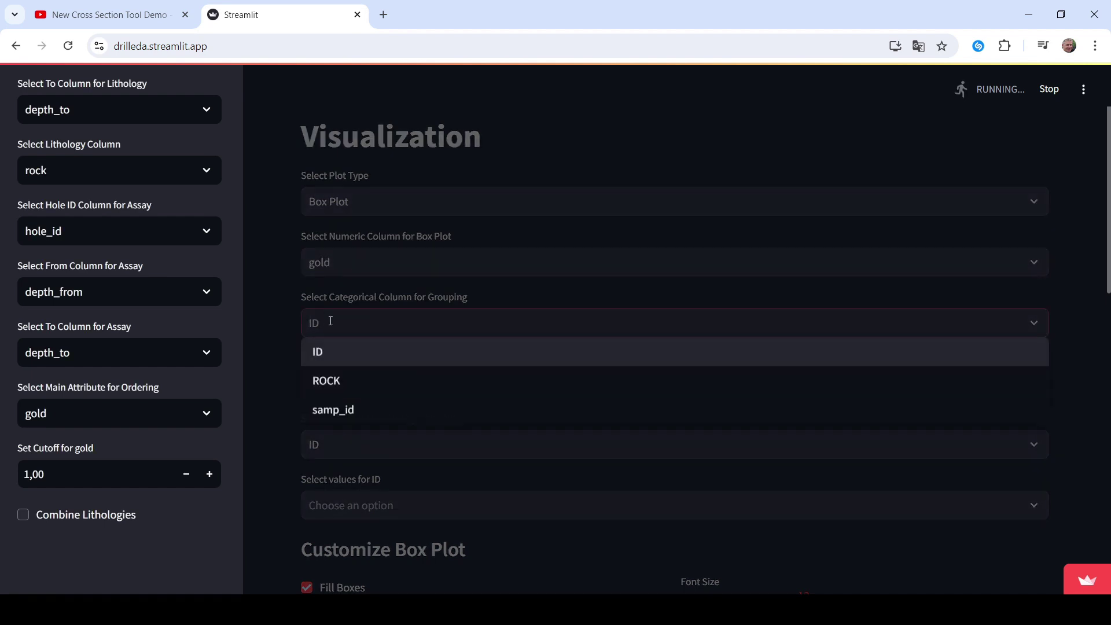
click(339, 380)
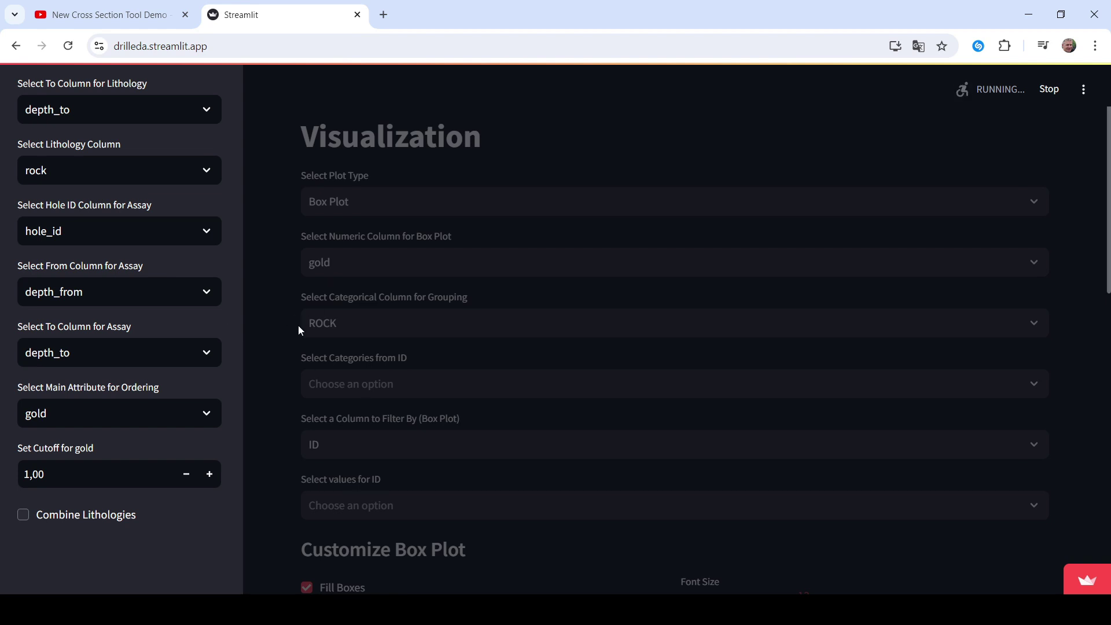
Examine the gold by ROCK box plot, comparing the grade ranges and outliers of each rock type
scroll(278, 336, down, 3)
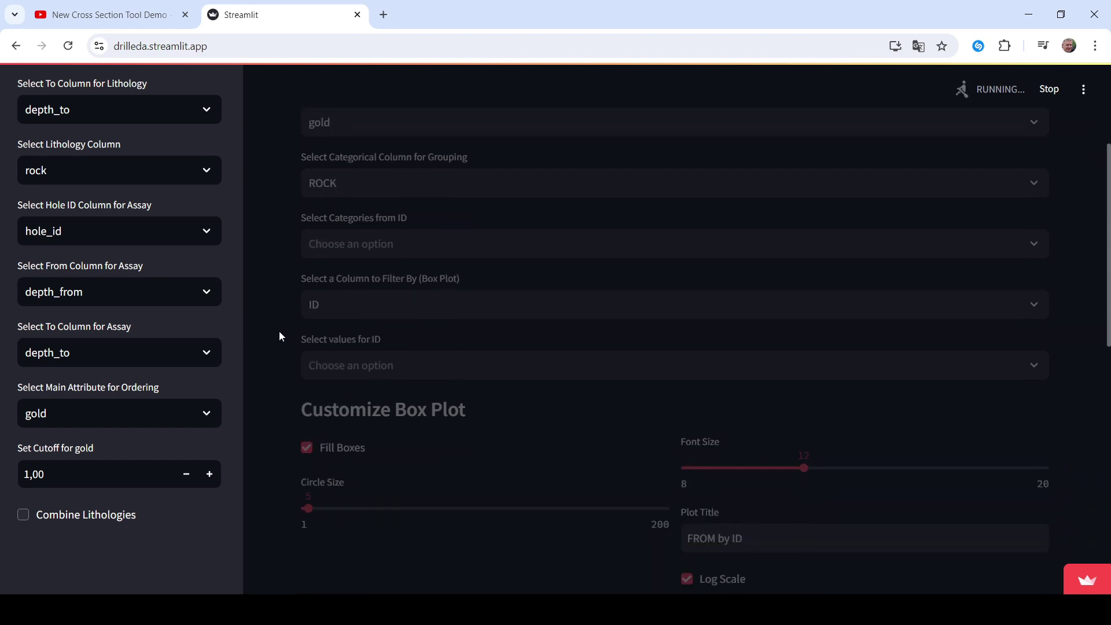
scroll(279, 336, down, 7)
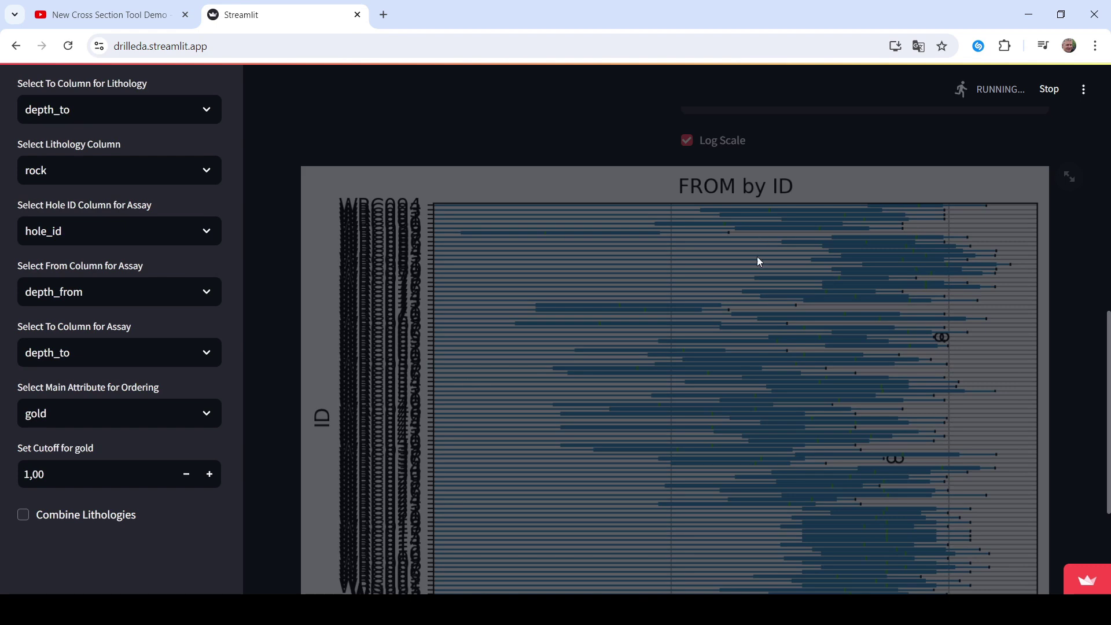
scroll(677, 272, down, 1)
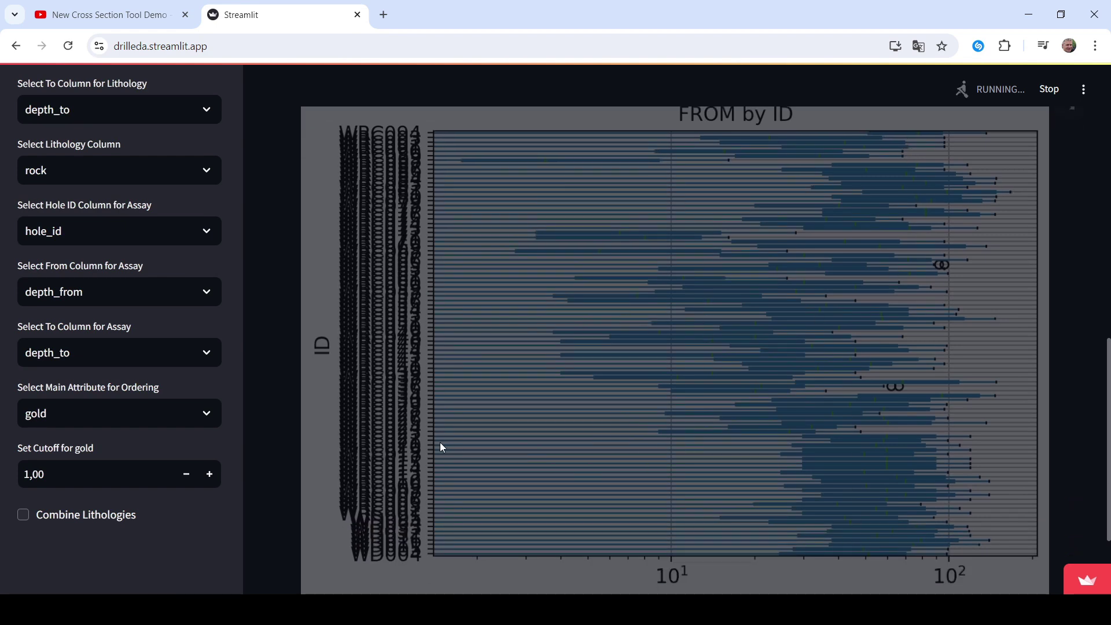
scroll(441, 447, up, 5)
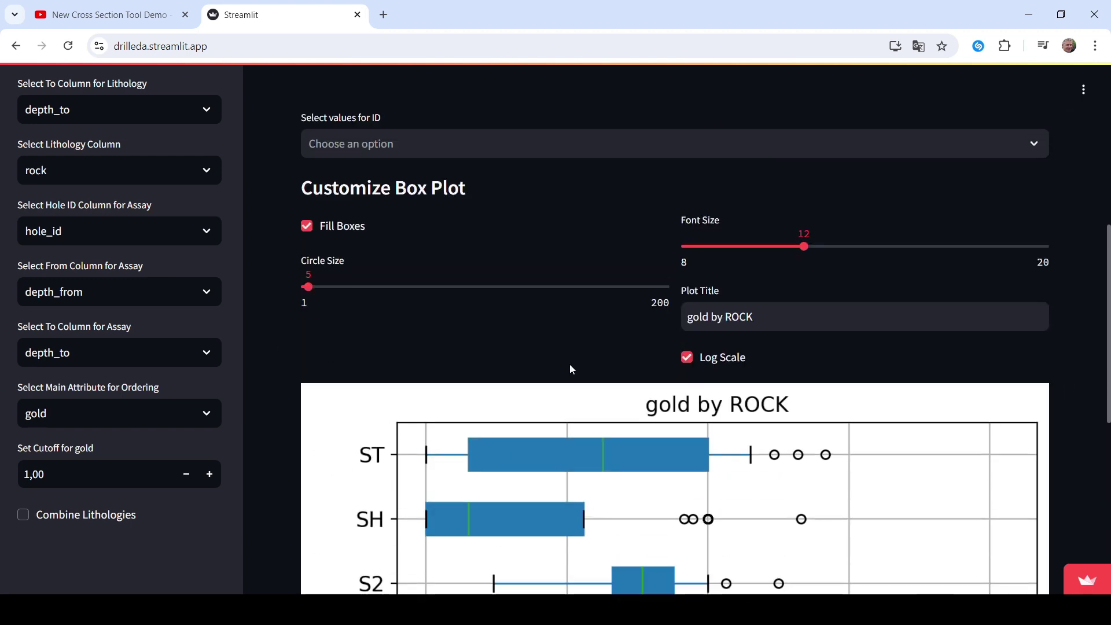
scroll(310, 320, down, 7)
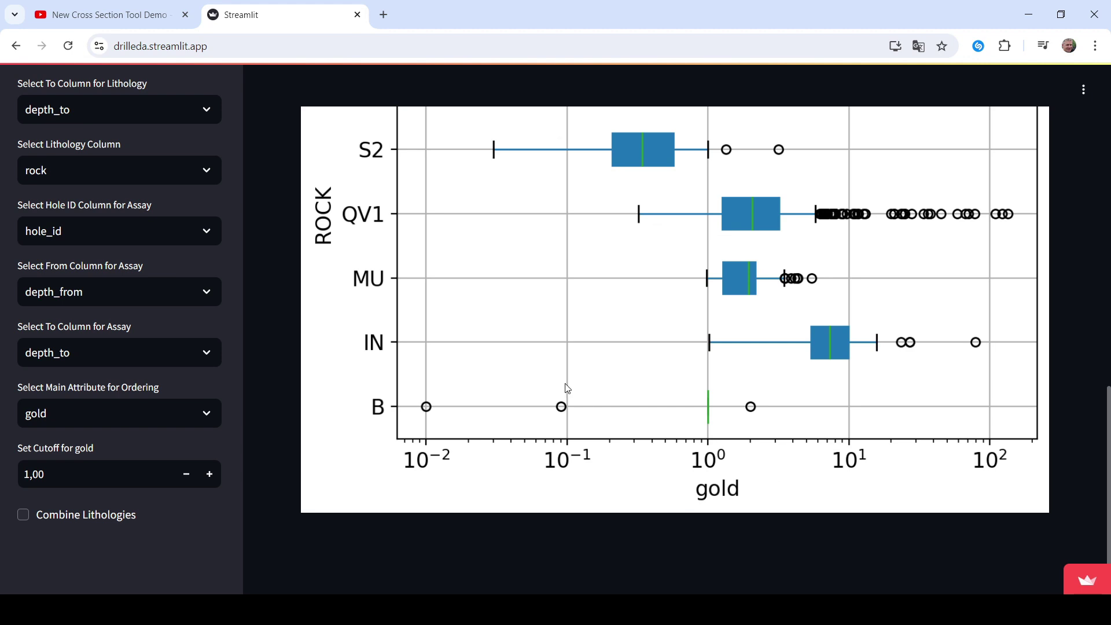
scroll(472, 410, up, 4)
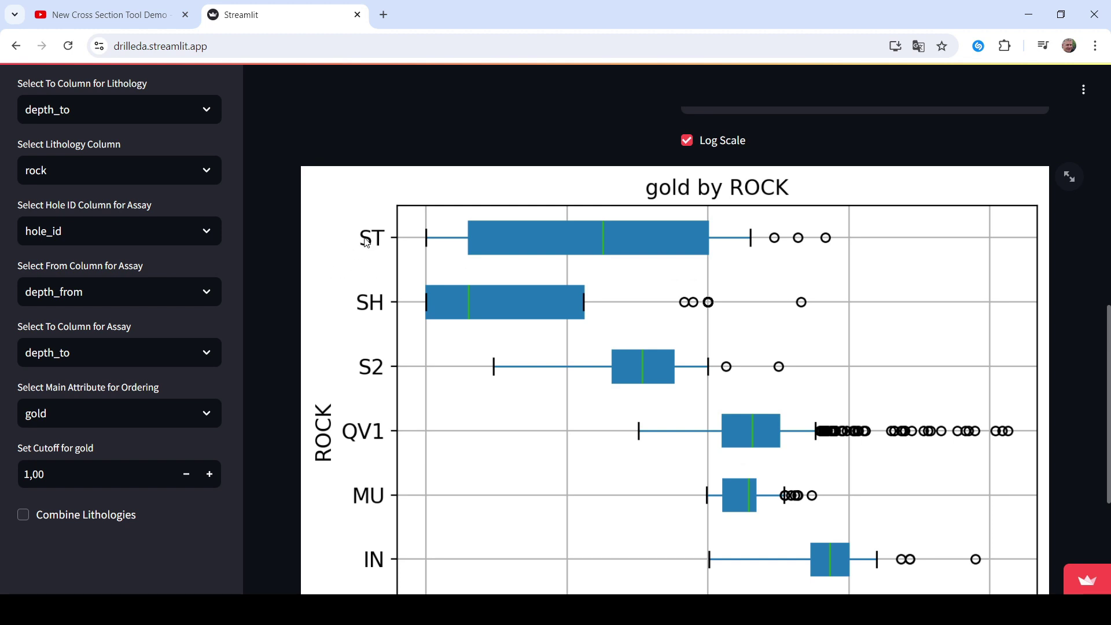
scroll(367, 243, down, 3)
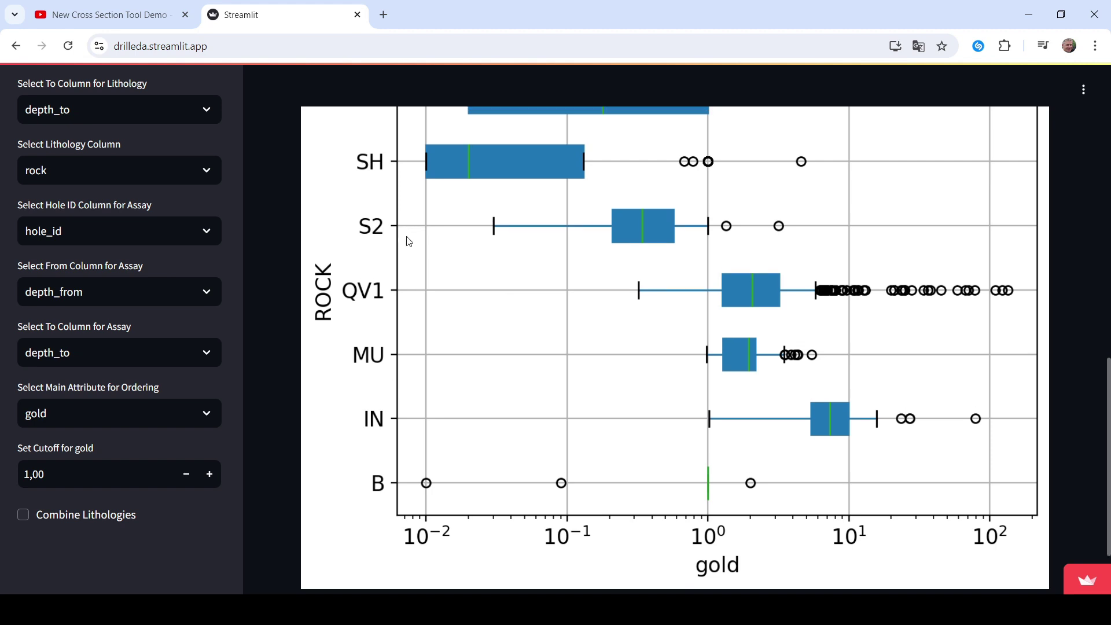
Turn off the box plot's log scale, compare the gold ranges of the rock types on a linear axis, and restore the log scale
scroll(382, 232, up, 3)
scroll(373, 474, down, 1)
scroll(377, 520, down, 1)
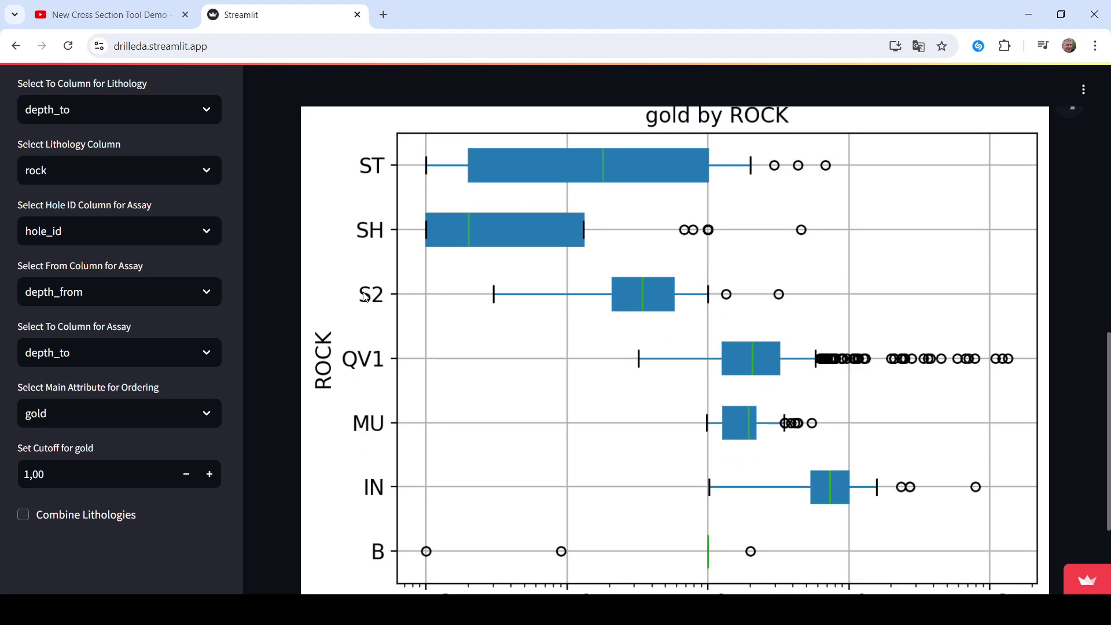
scroll(365, 296, down, 3)
scroll(732, 264, up, 6)
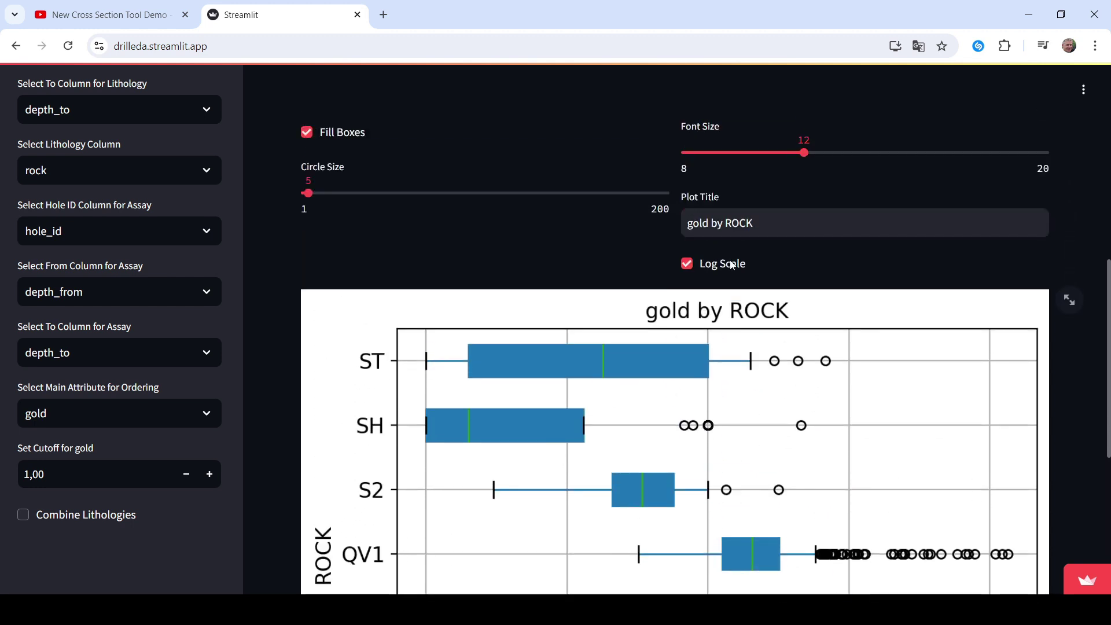
click(687, 285)
scroll(440, 277, down, 3)
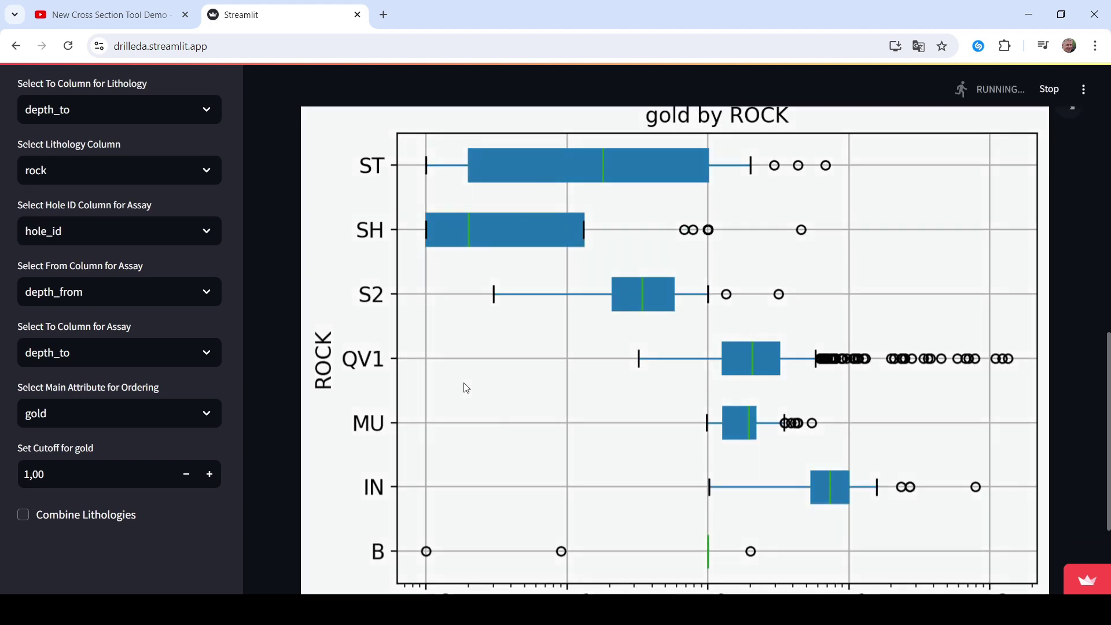
scroll(465, 405, down, 3)
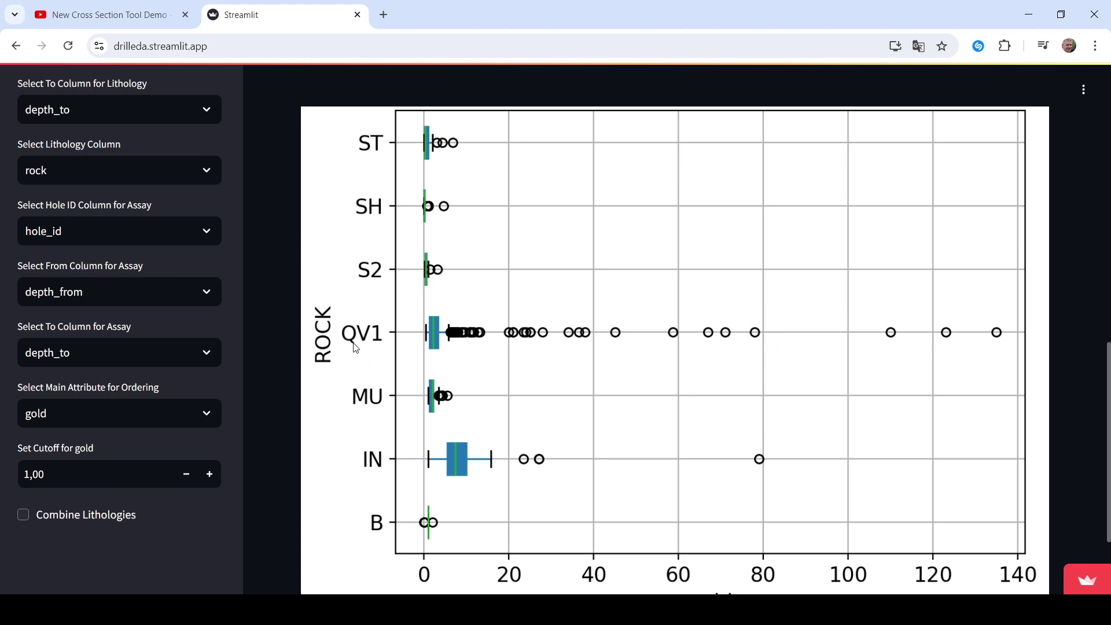
scroll(796, 388, down, 1)
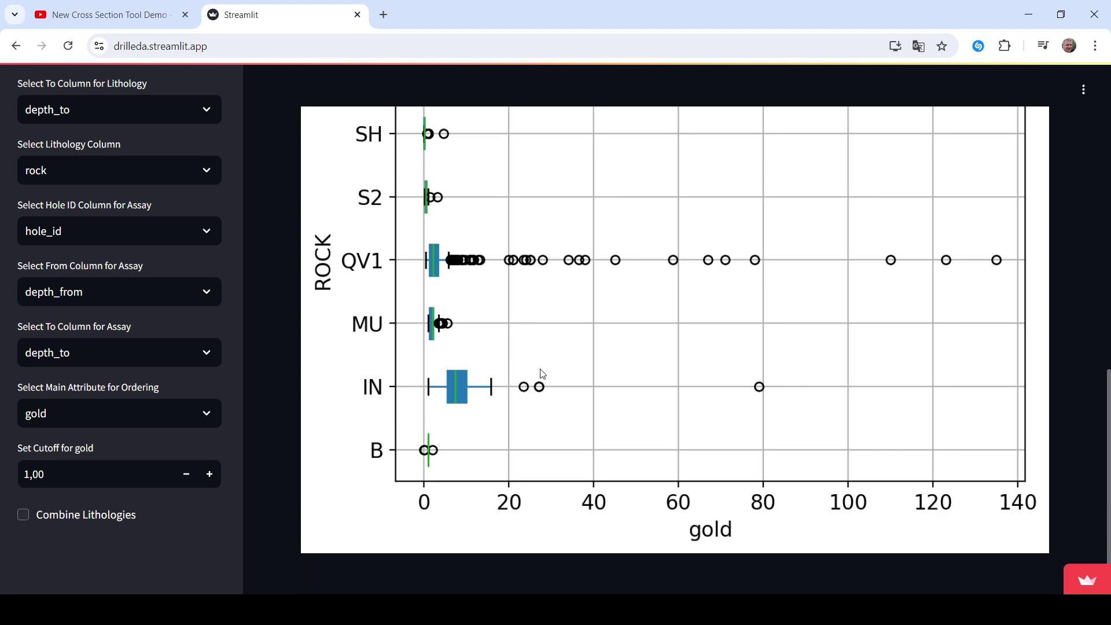
scroll(542, 373, up, 6)
click(686, 409)
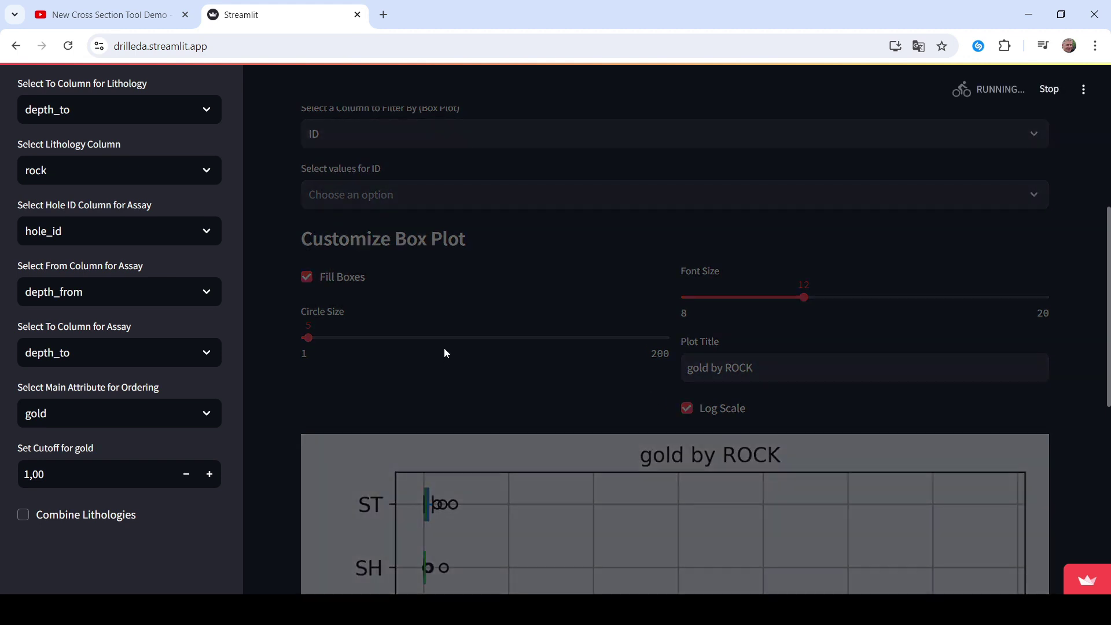
Set the circle size of the box plot's outlier markers to 1
scroll(443, 345, down, 1)
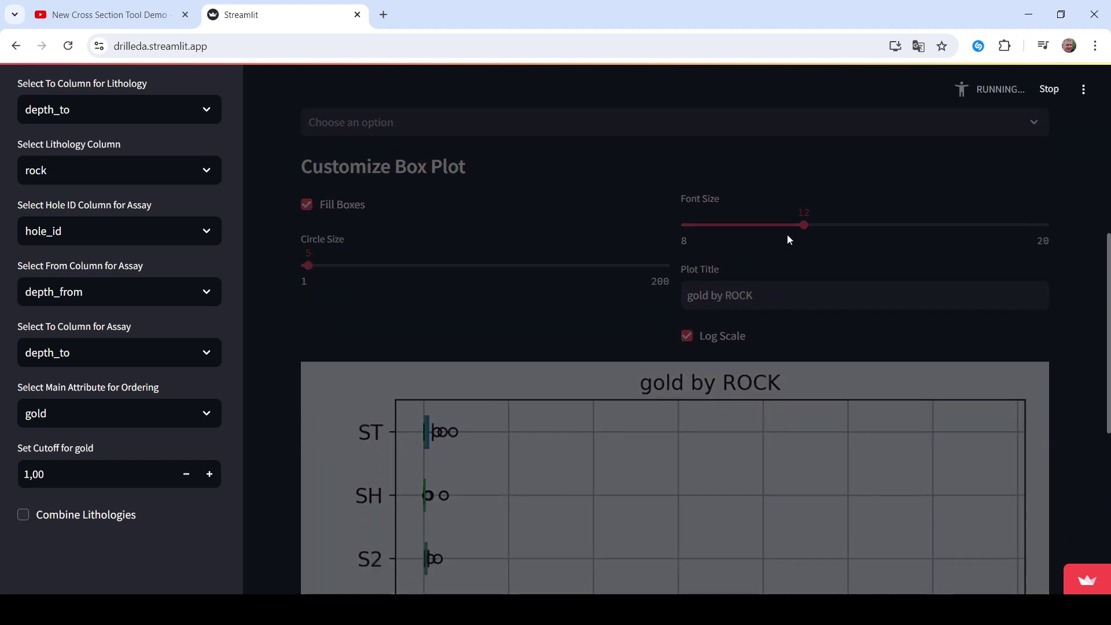
scroll(578, 339, up, 1)
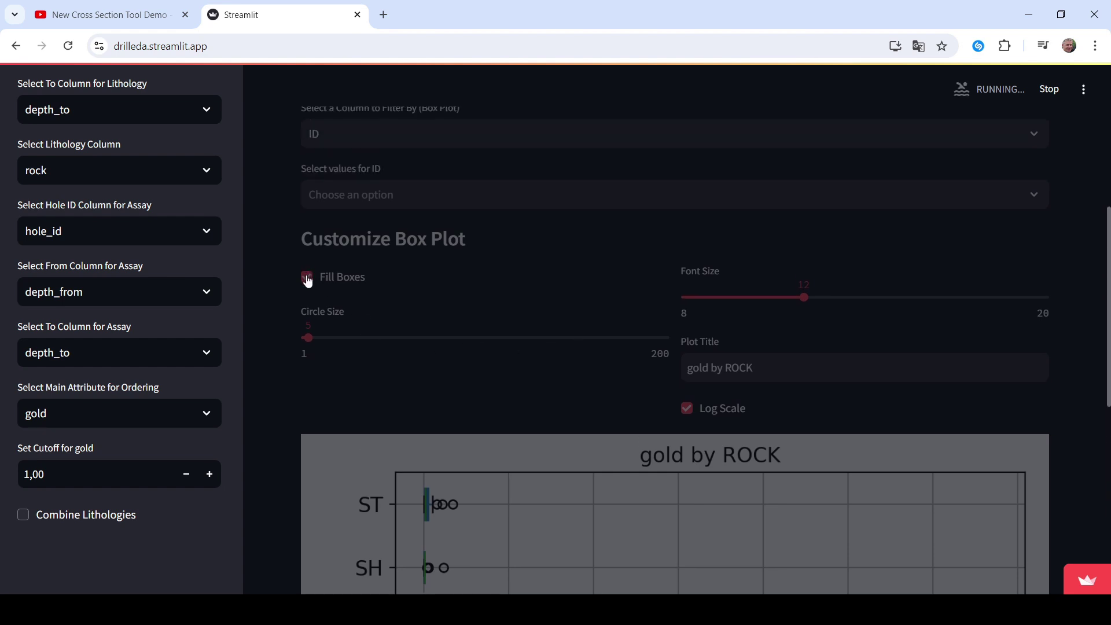
scroll(344, 370, down, 3)
scroll(365, 289, up, 2)
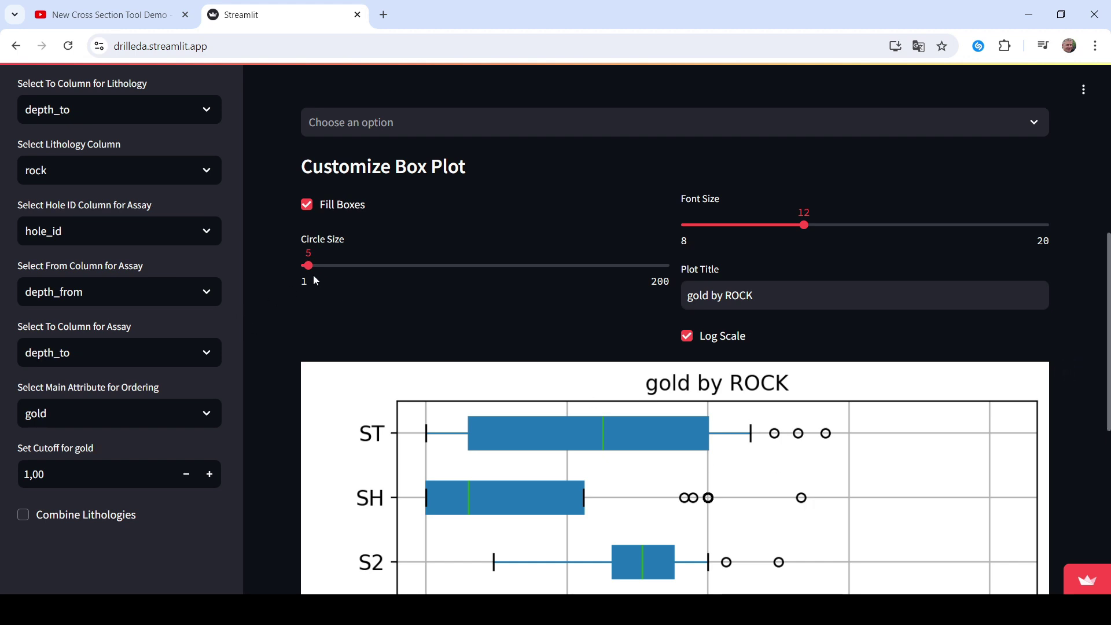
drag(307, 265, 300, 267)
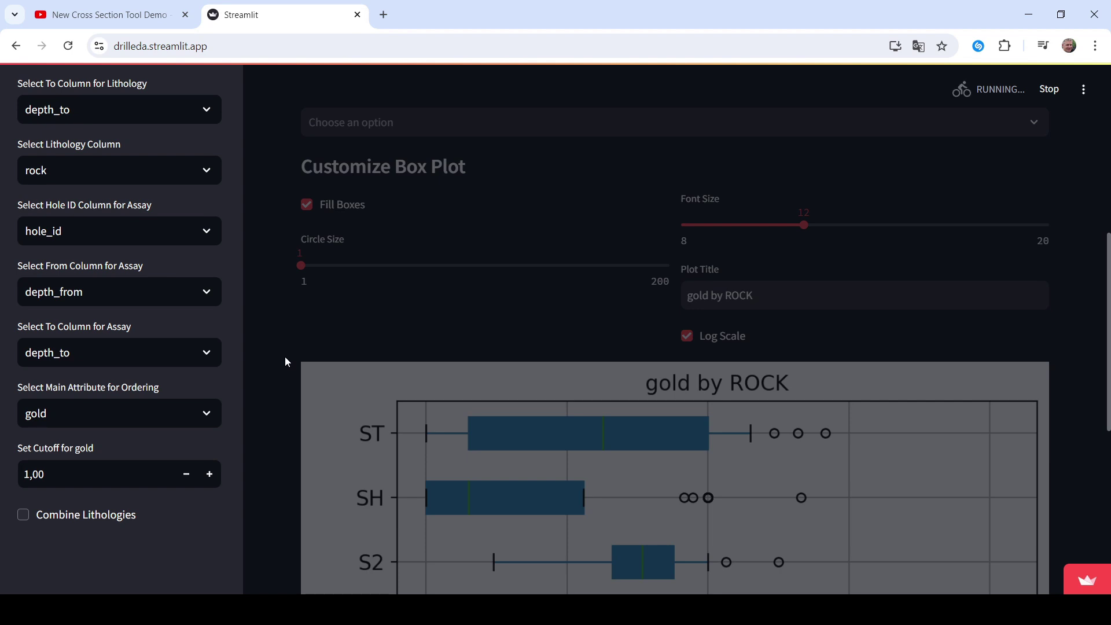
Limit the box plot to the ROCK categories S2, SH and ST
scroll(283, 347, up, 5)
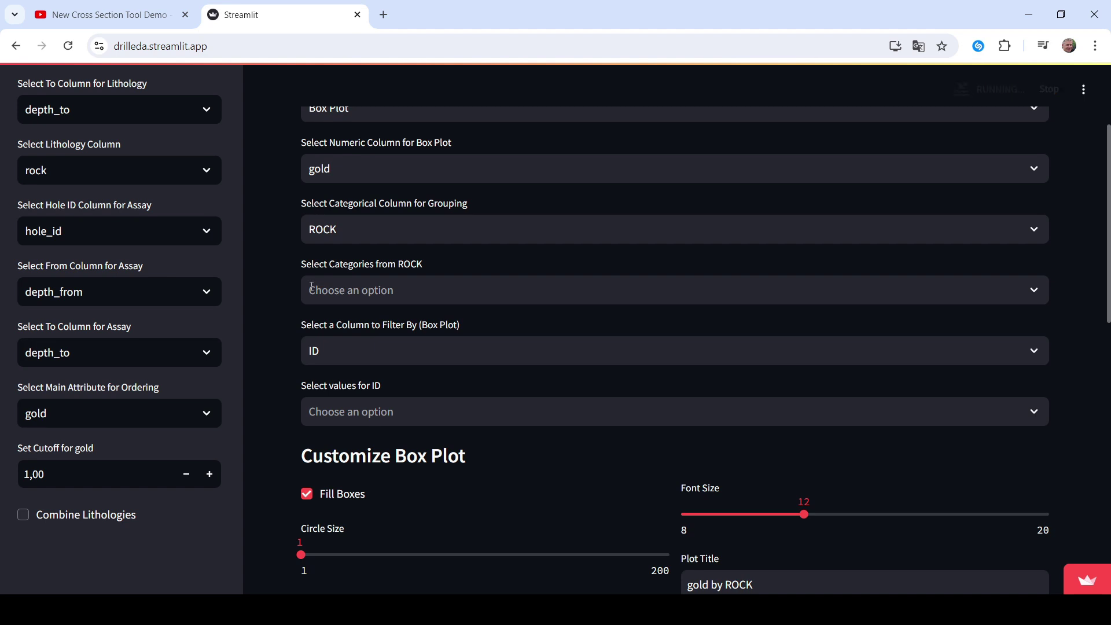
click(334, 289)
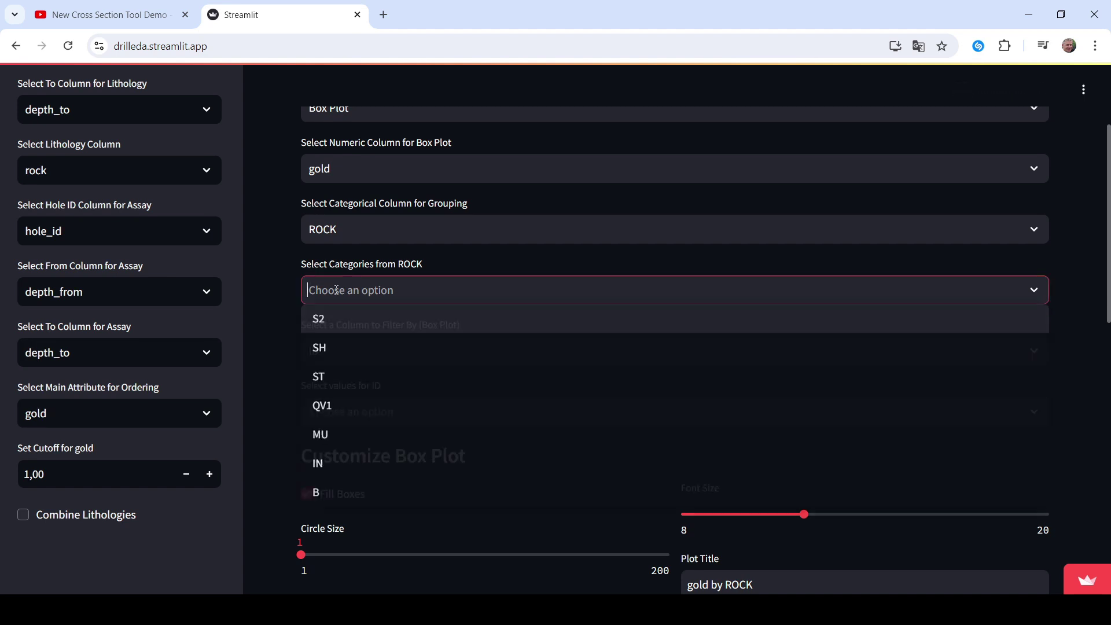
click(337, 326)
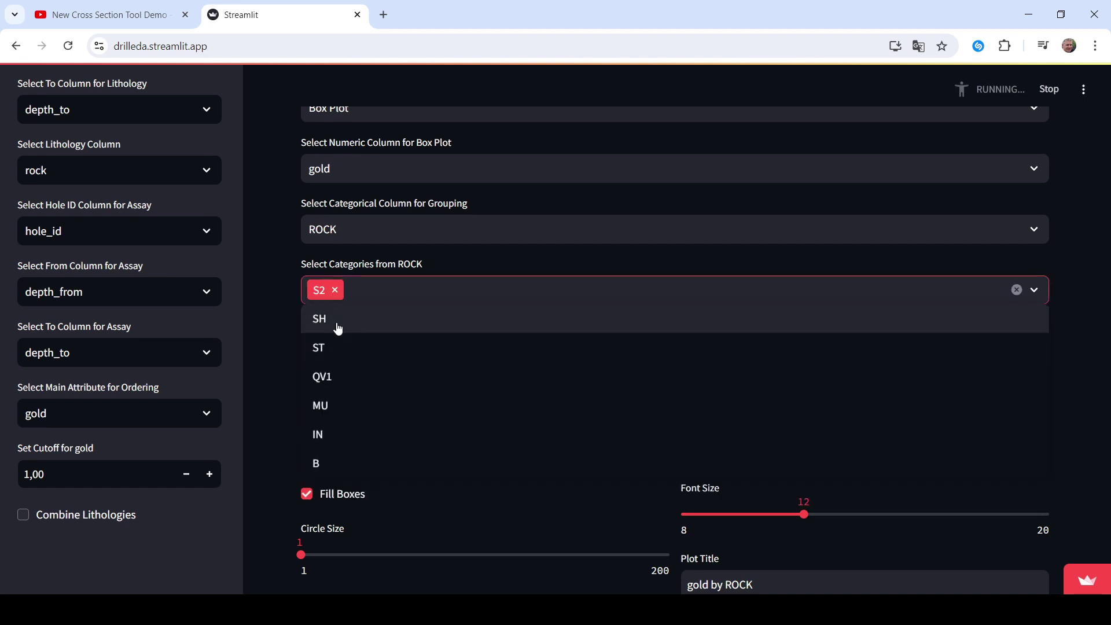
click(337, 329)
click(326, 331)
click(265, 317)
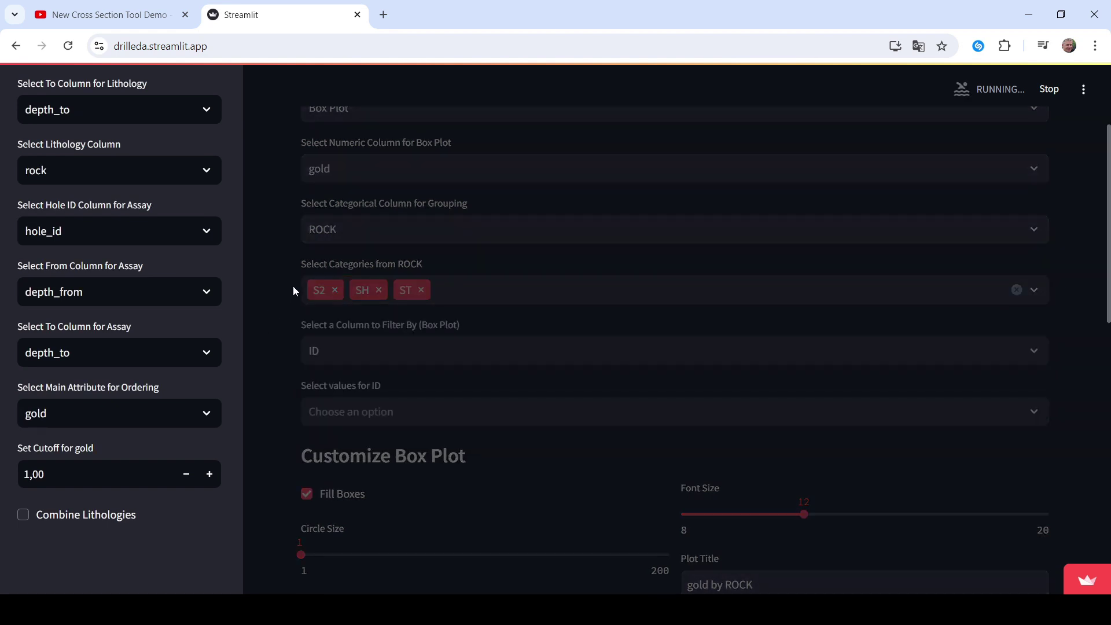
Examine the gold box plot for the three selected rock types, comparing their boxes, whiskers and outliers
scroll(254, 360, down, 7)
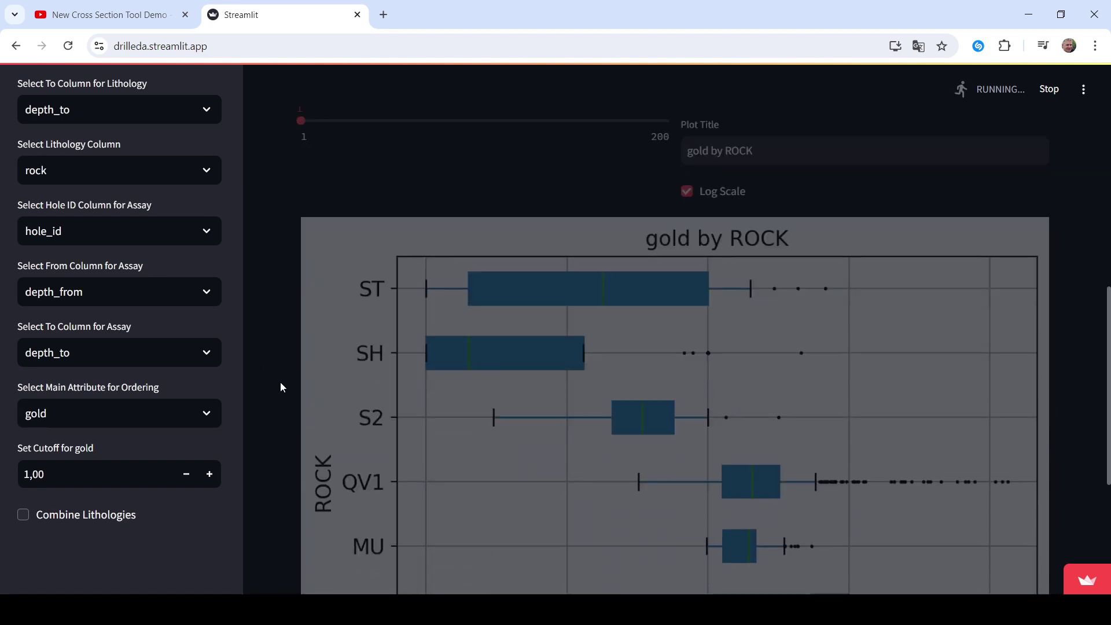
scroll(280, 381, up, 4)
scroll(331, 226, up, 2)
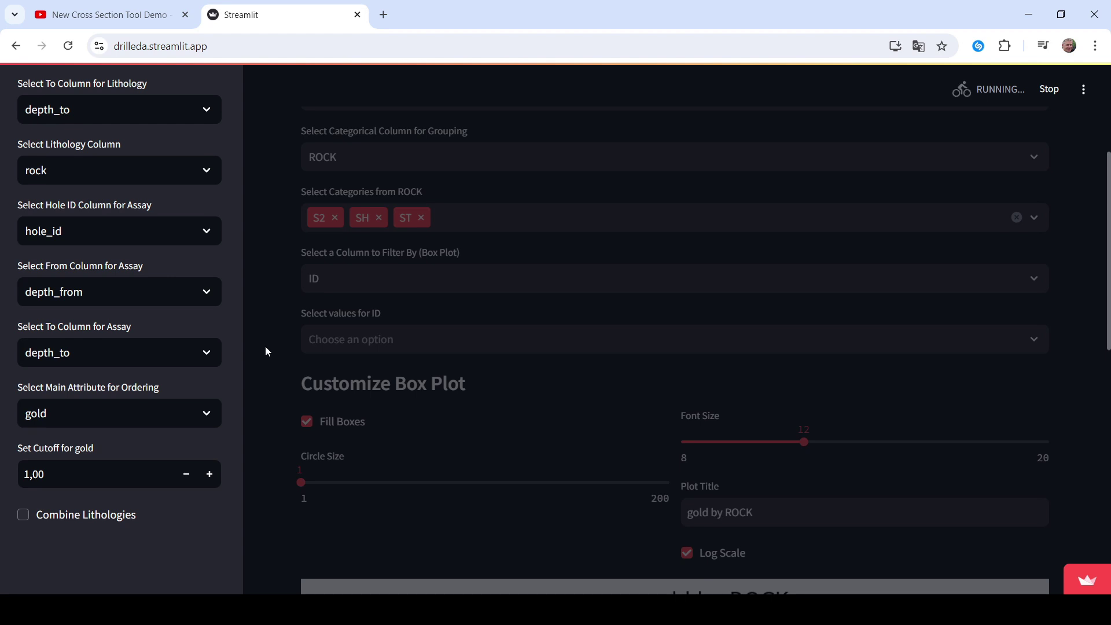
scroll(266, 353, down, 8)
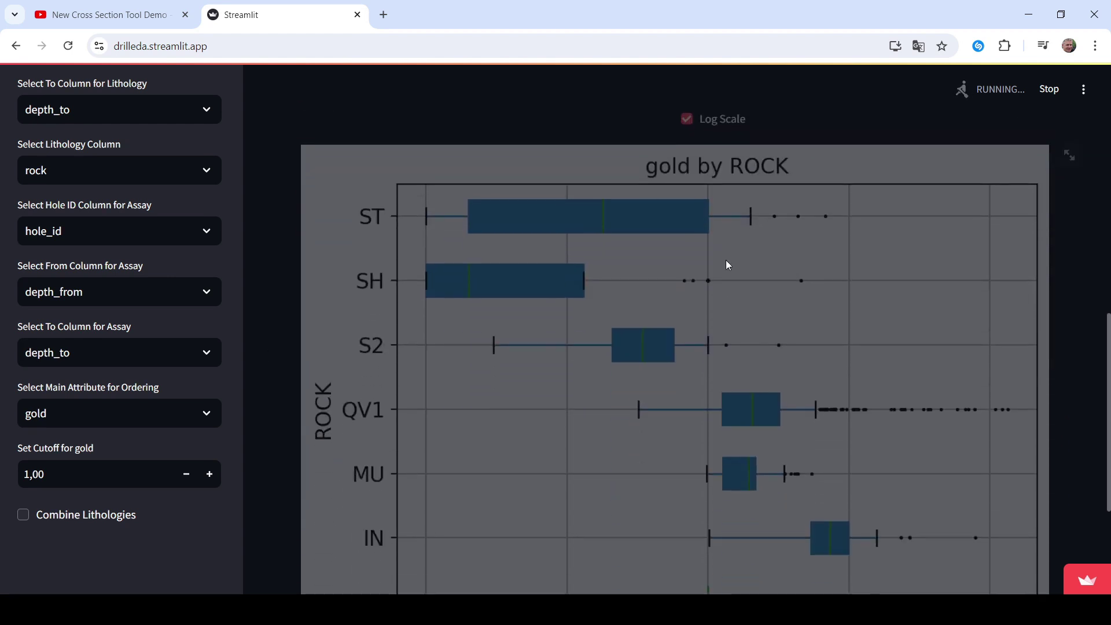
scroll(329, 273, up, 7)
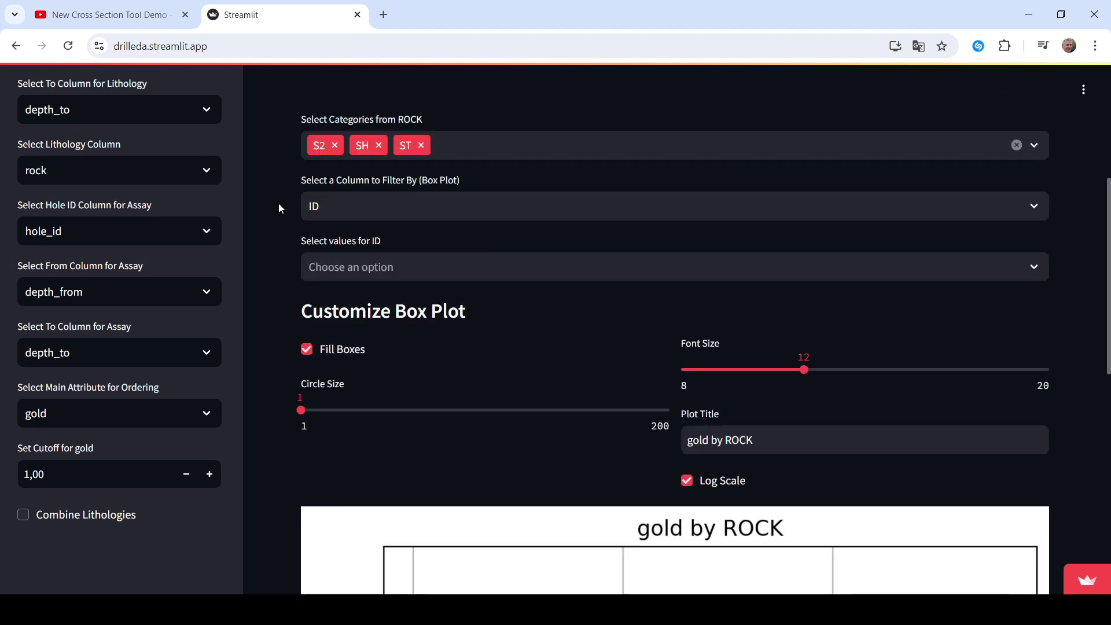
scroll(289, 266, down, 10)
scroll(318, 361, up, 8)
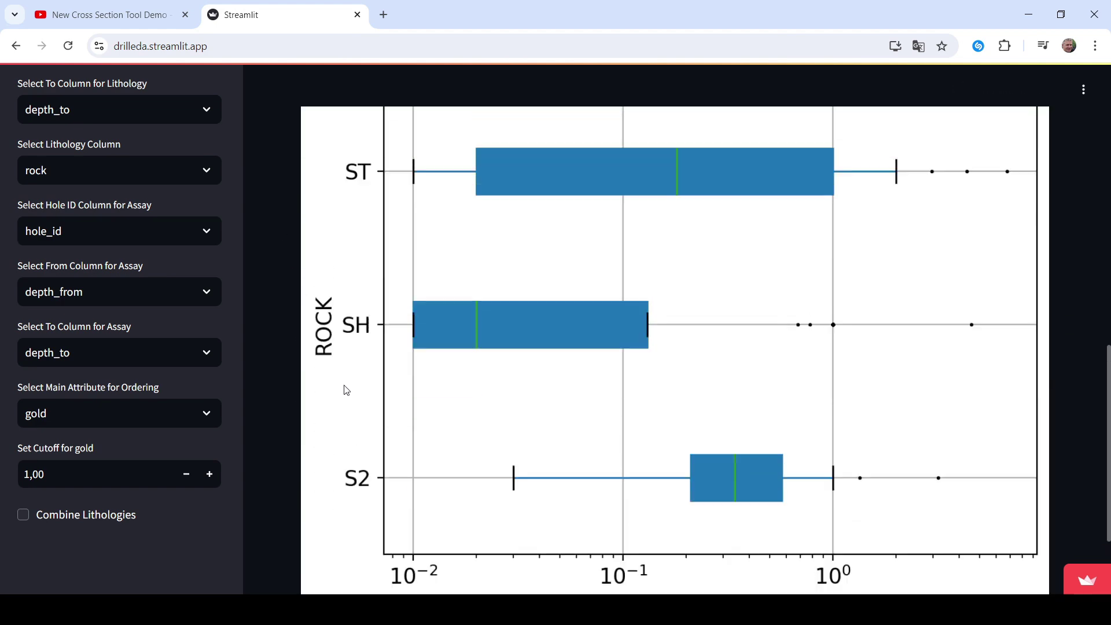
Set the box plot's filter column to gold and review the plot together with its gold range setting
scroll(297, 345, up, 3)
click(353, 207)
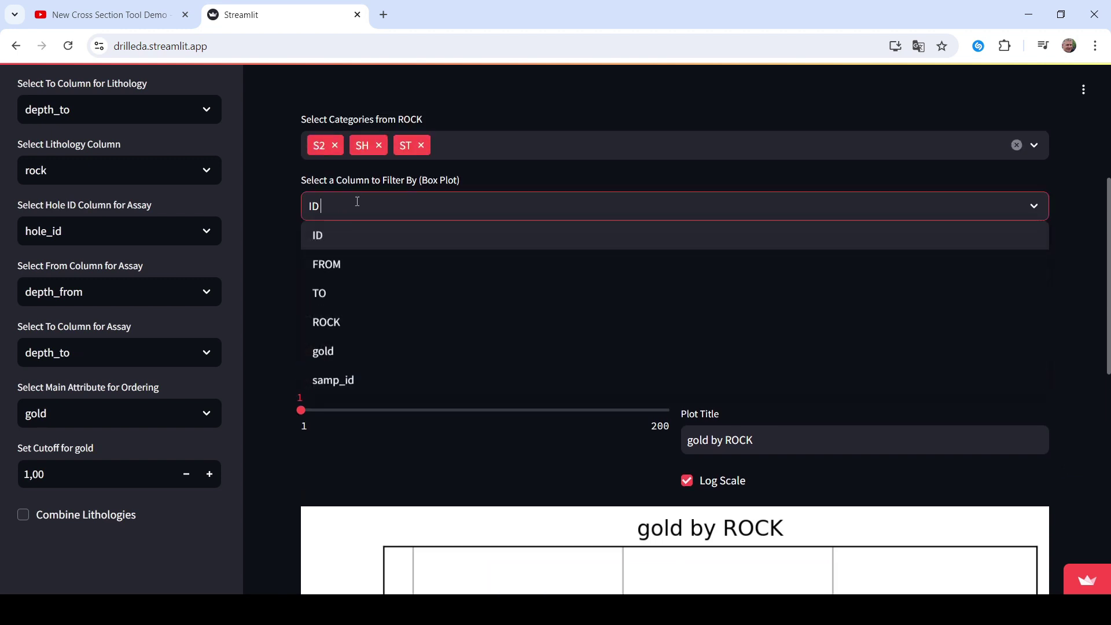
click(353, 351)
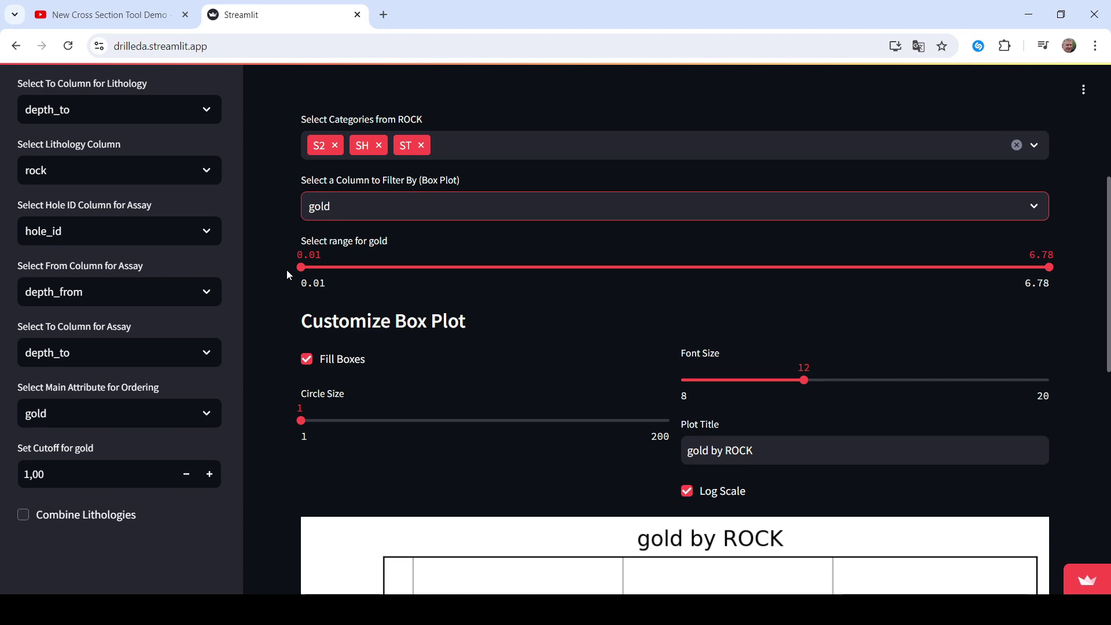
scroll(962, 295, down, 10)
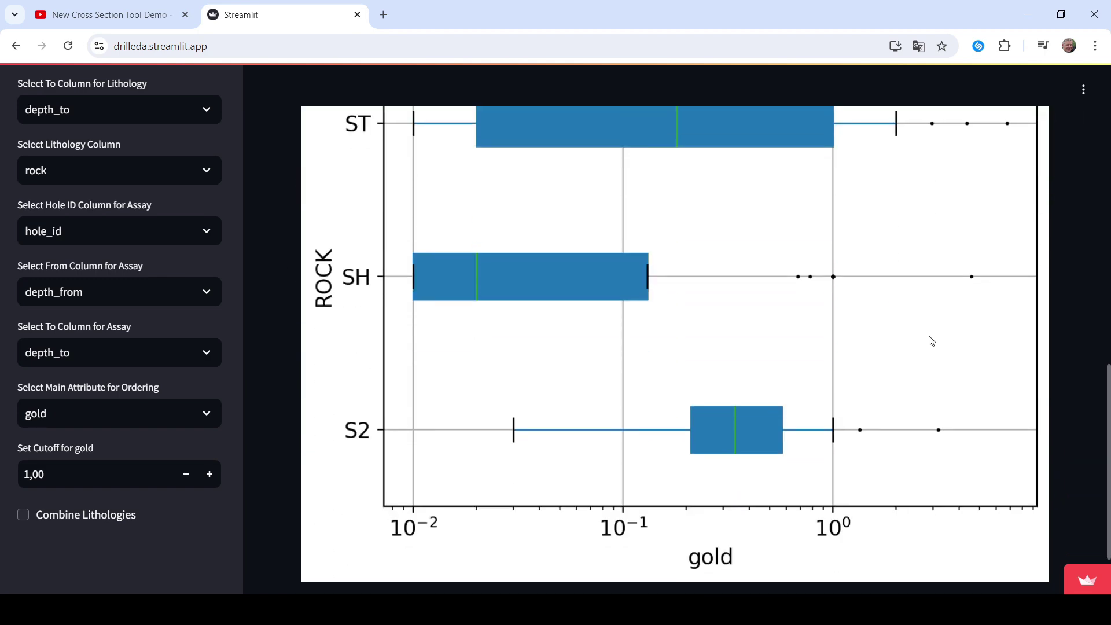
scroll(878, 399, up, 4)
scroll(991, 250, up, 7)
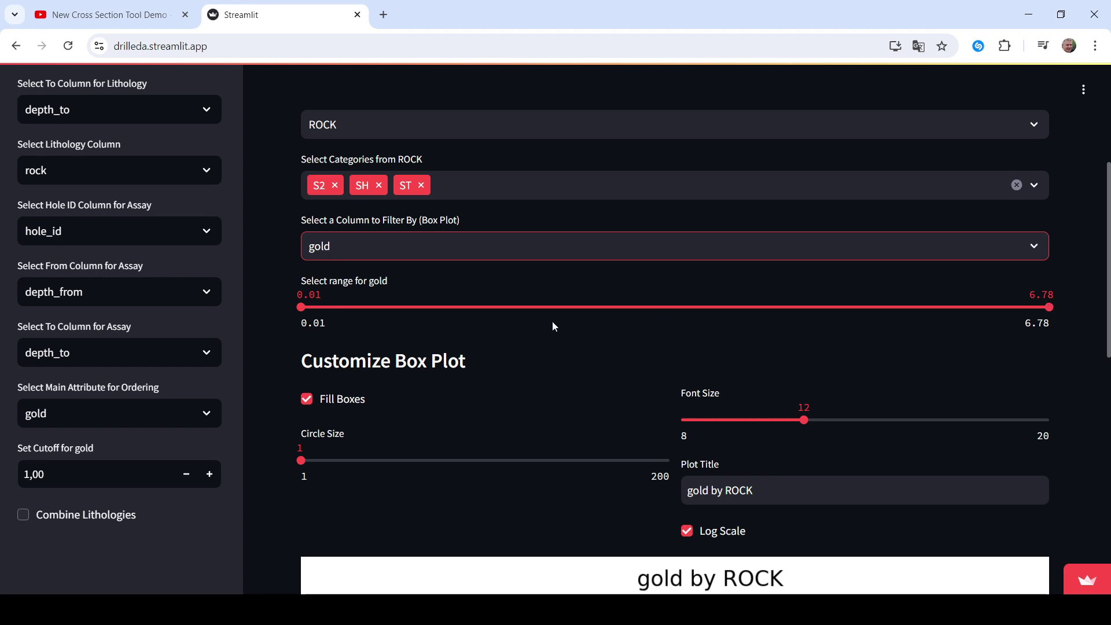
scroll(552, 321, down, 8)
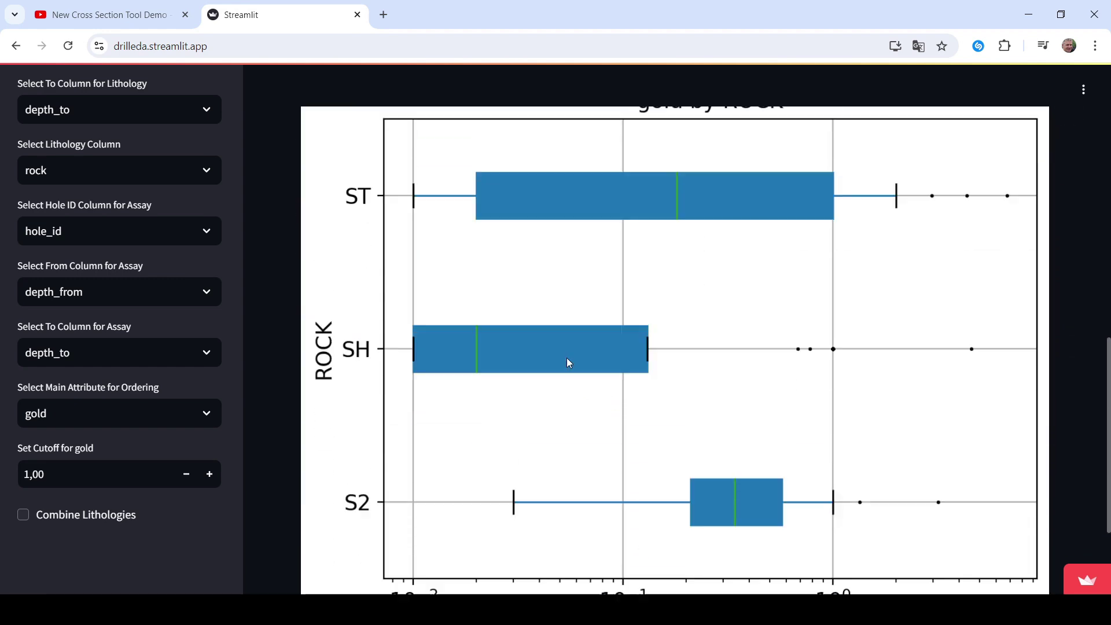
scroll(567, 363, up, 10)
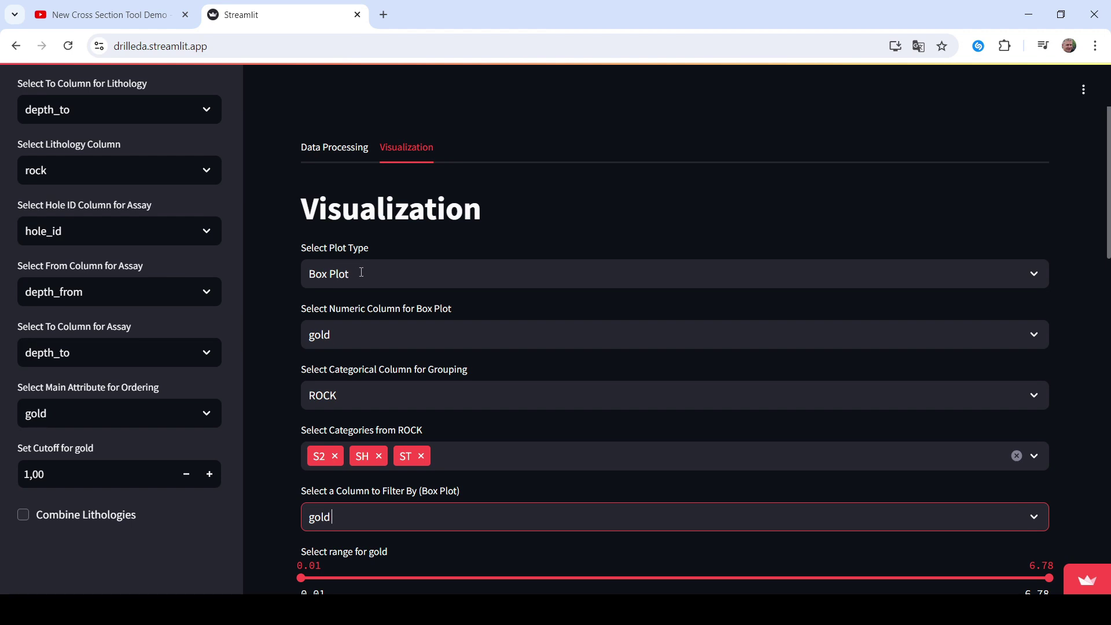
click(272, 249)
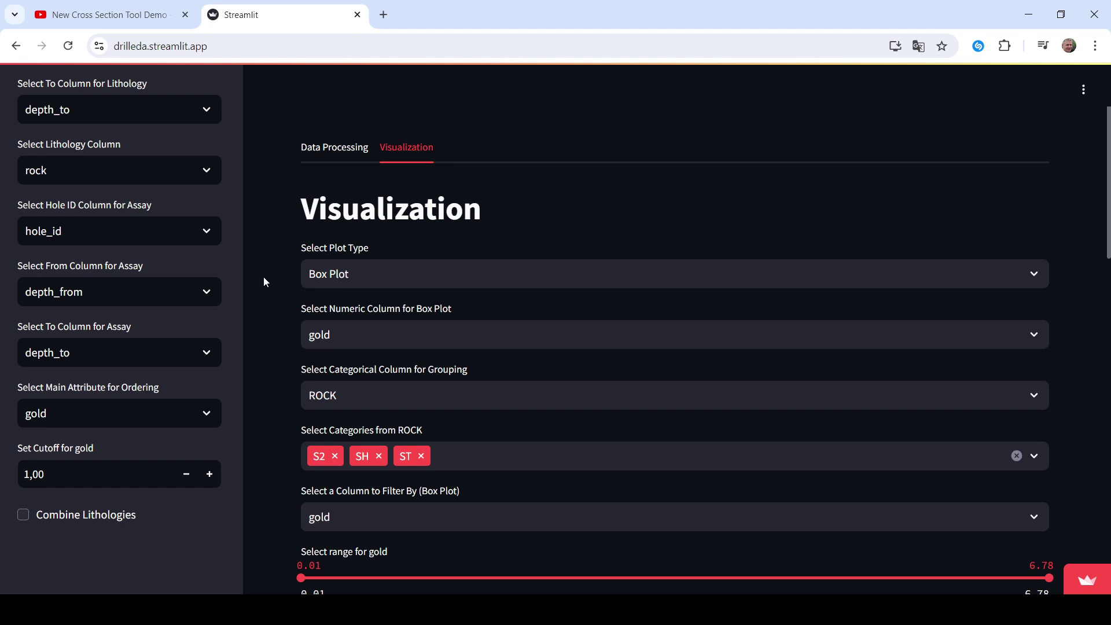
Enable Combine Lithologies for the data processing view and review the assay and combined tables there
click(347, 148)
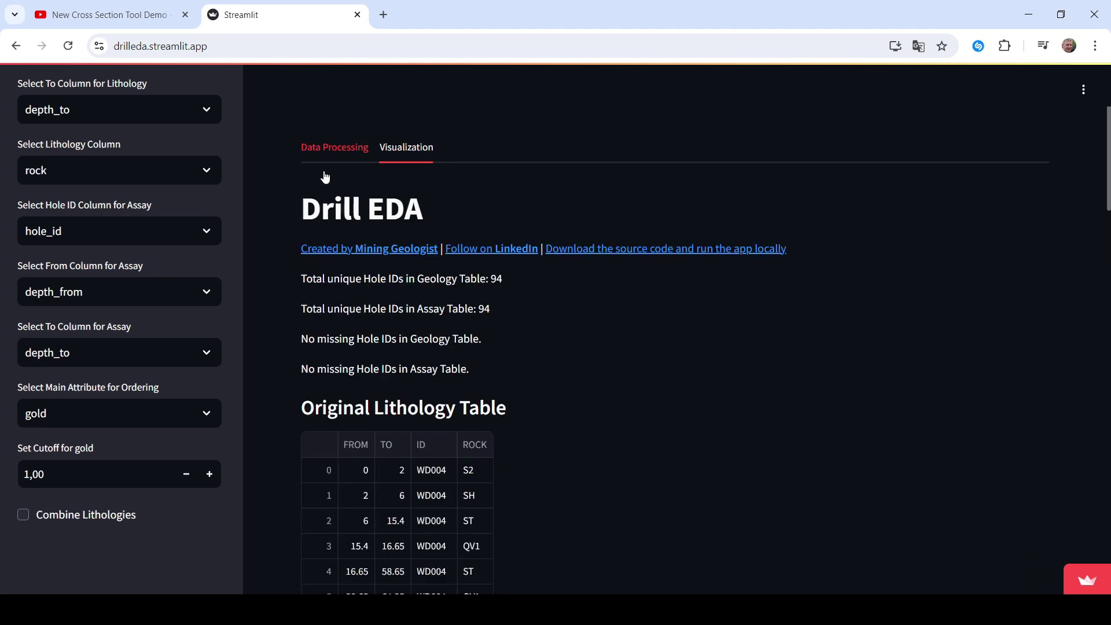
click(23, 515)
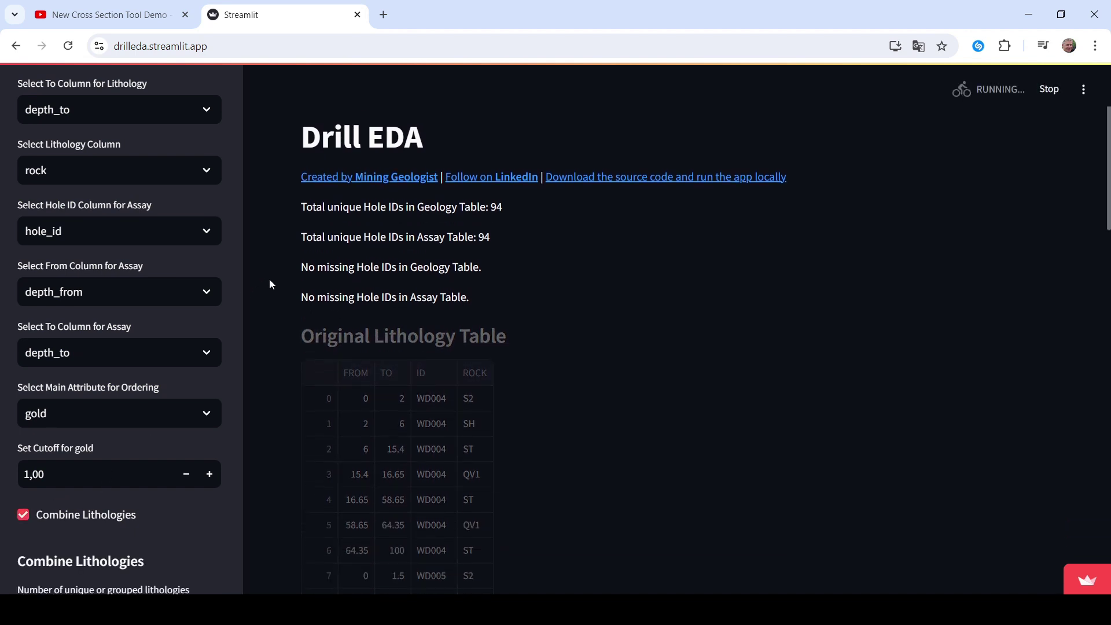
scroll(269, 279, down, 4)
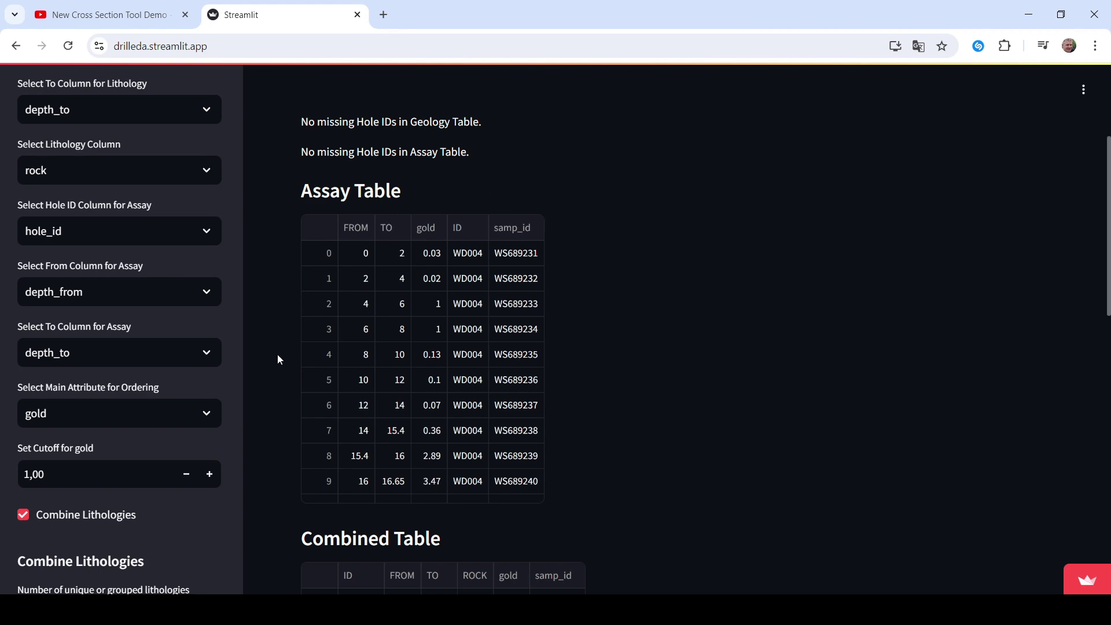
scroll(275, 342, up, 4)
scroll(276, 343, down, 10)
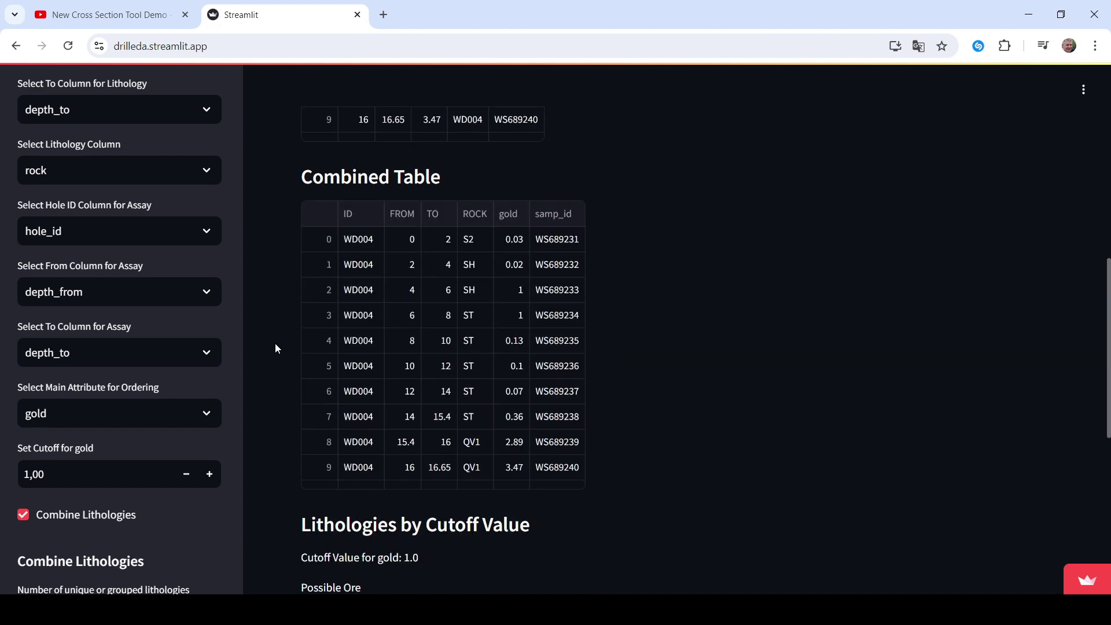
scroll(276, 342, up, 9)
scroll(276, 341, down, 5)
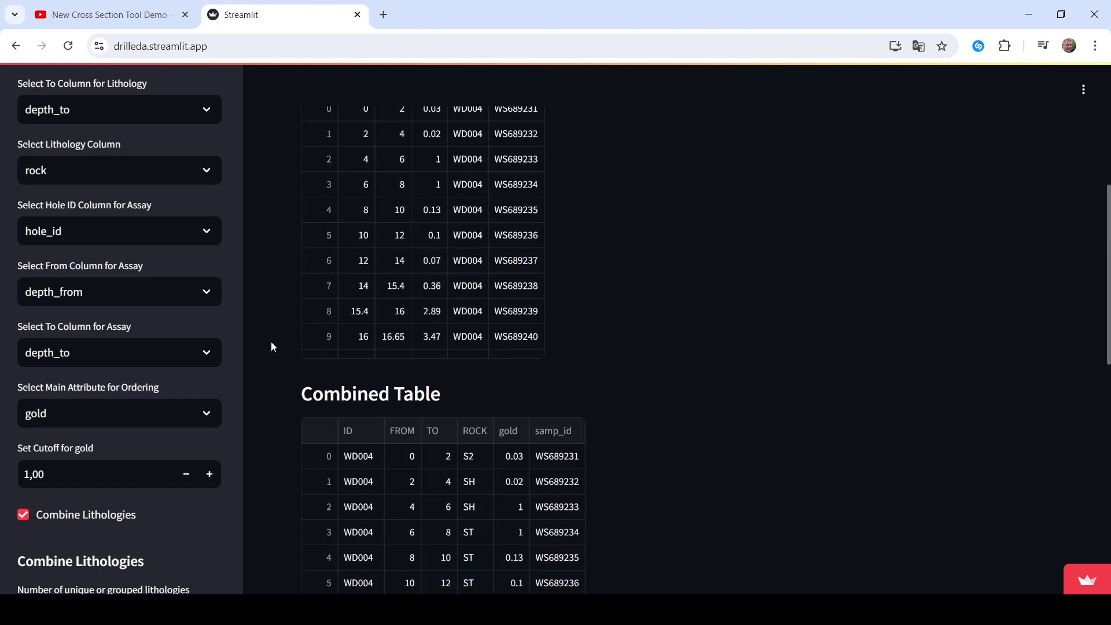
scroll(272, 346, down, 6)
scroll(272, 346, up, 1)
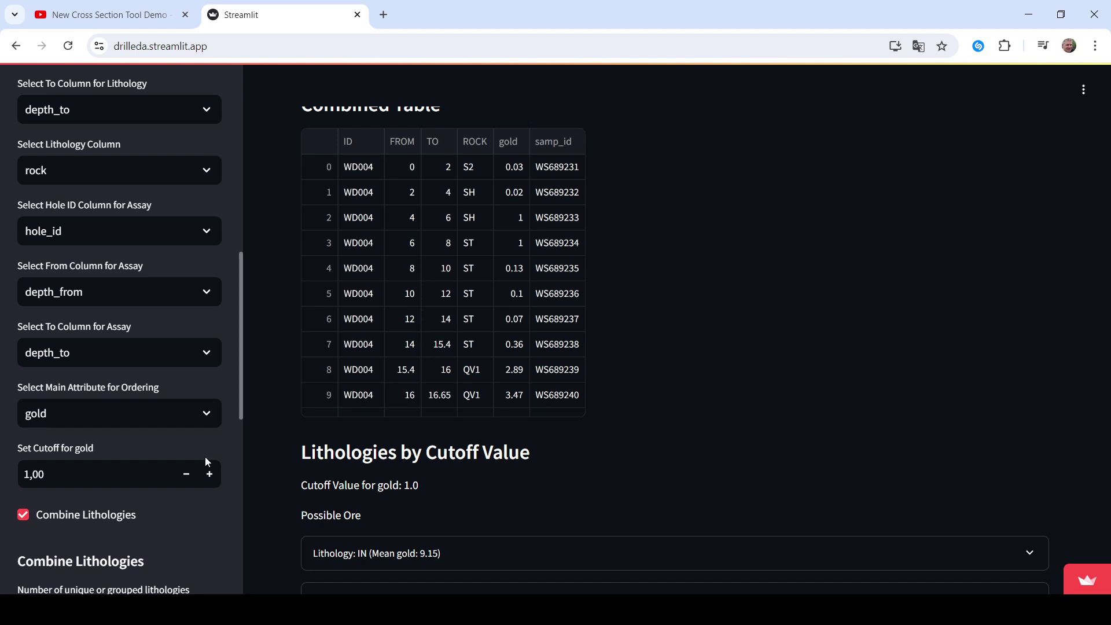
Set the number of grouped lithologies to 1 and assign S2, SH and ST to Lith Group 1
scroll(173, 487, down, 5)
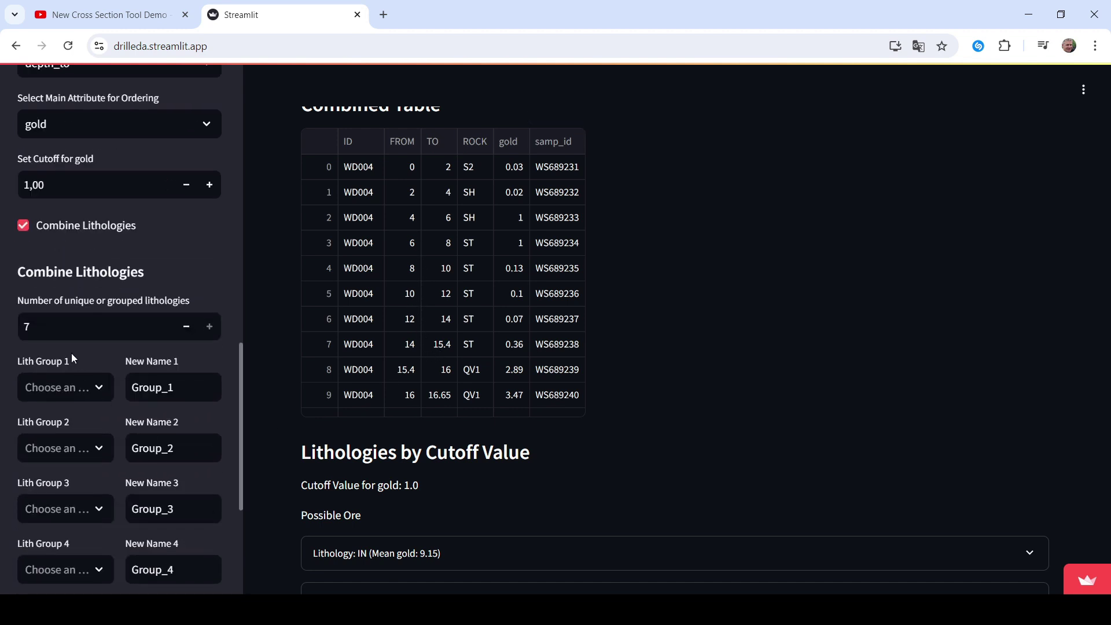
double_click(29, 334)
text(1)
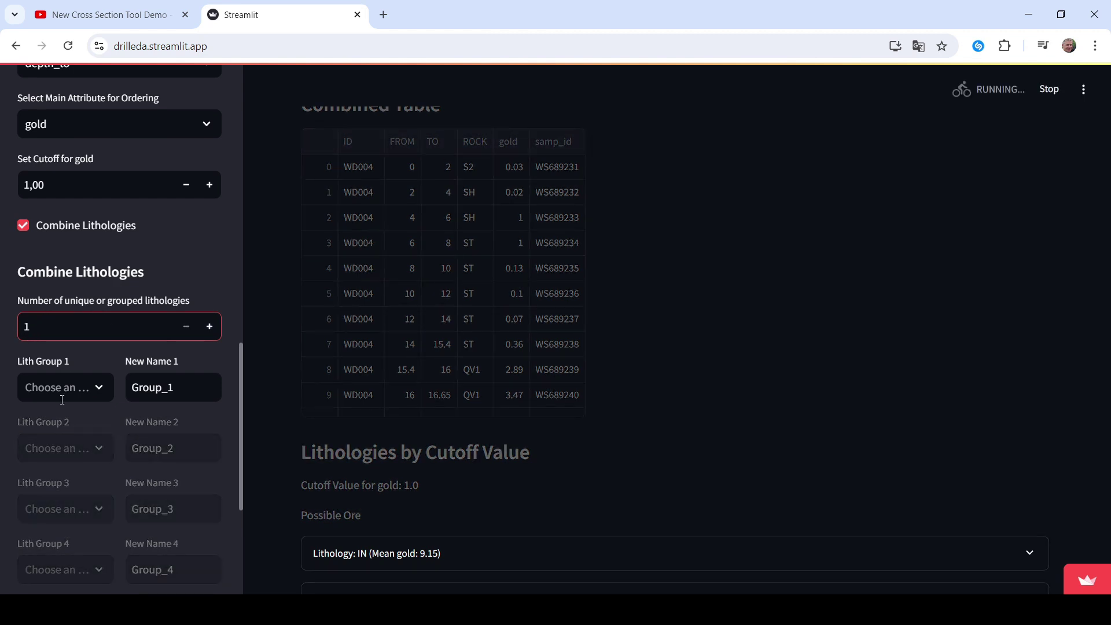
click(98, 391)
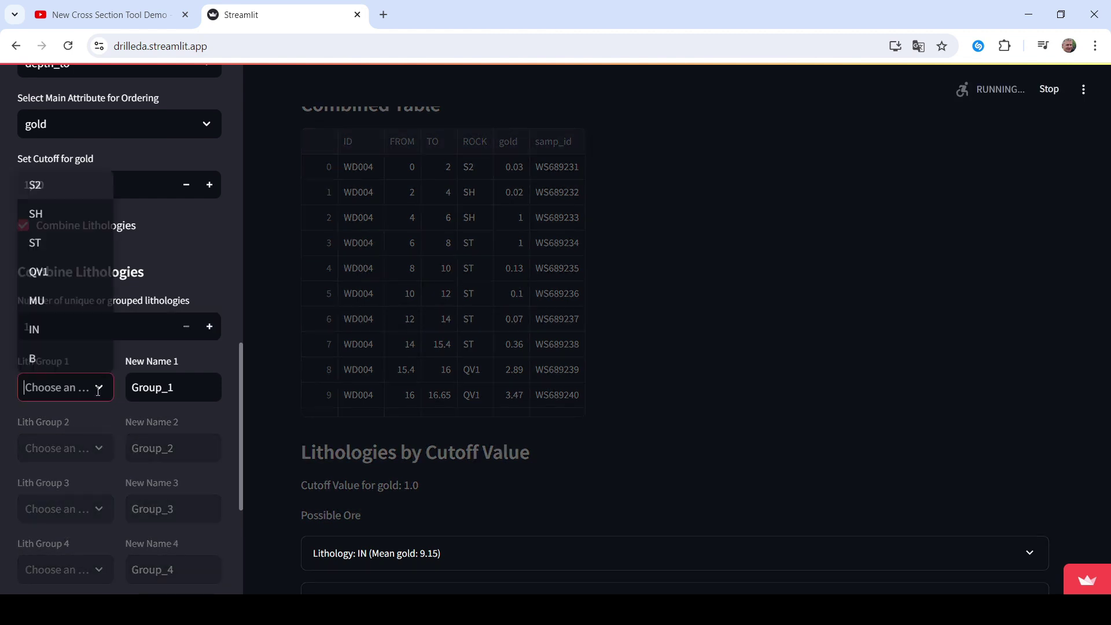
click(64, 188)
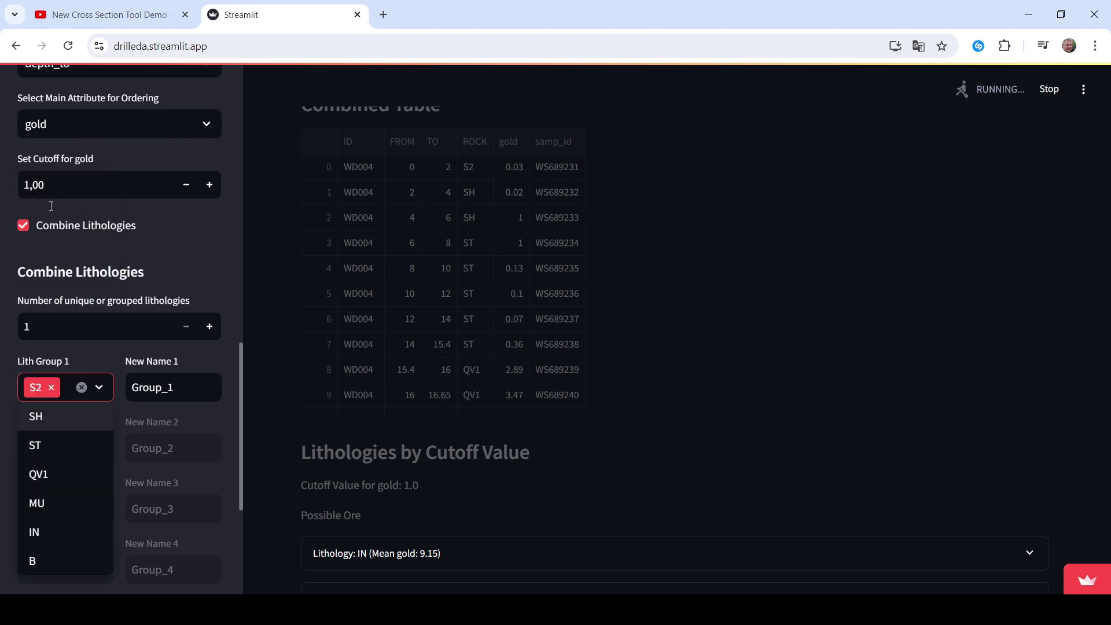
click(37, 418)
click(46, 450)
Name the first lithology group SSS and run the lithology combination
drag(176, 388, 122, 384)
text(SSS)
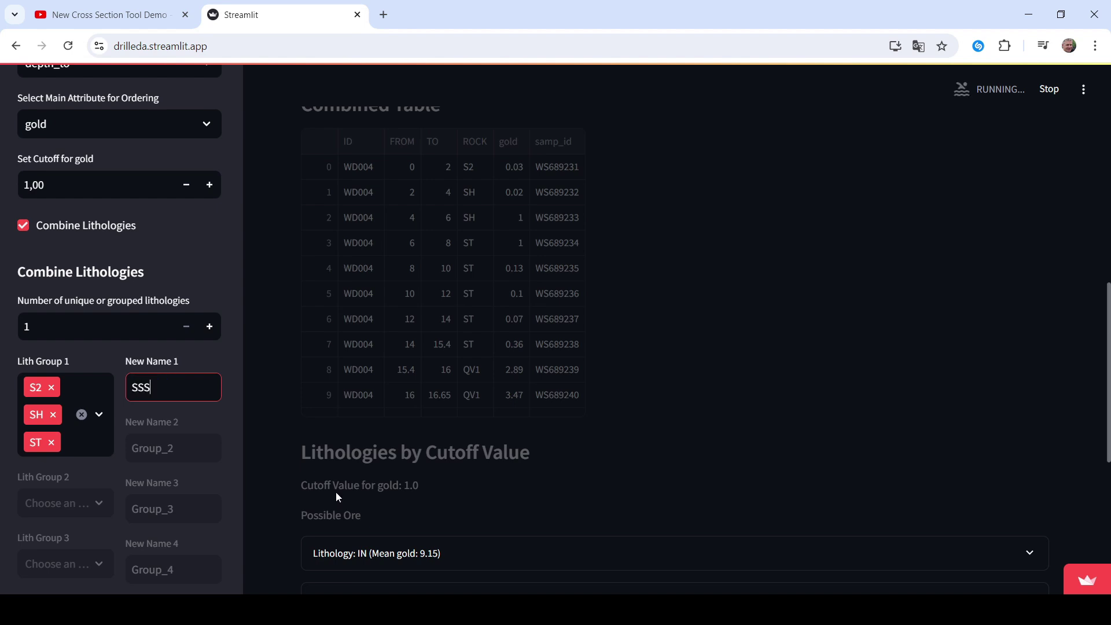
scroll(237, 384, down, 5)
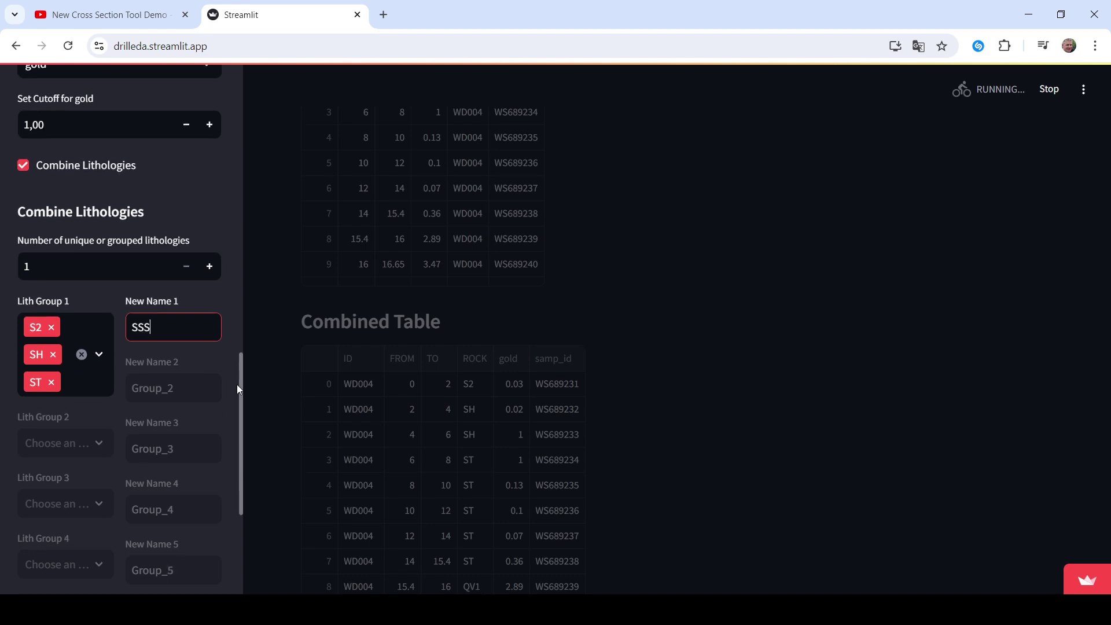
click(88, 521)
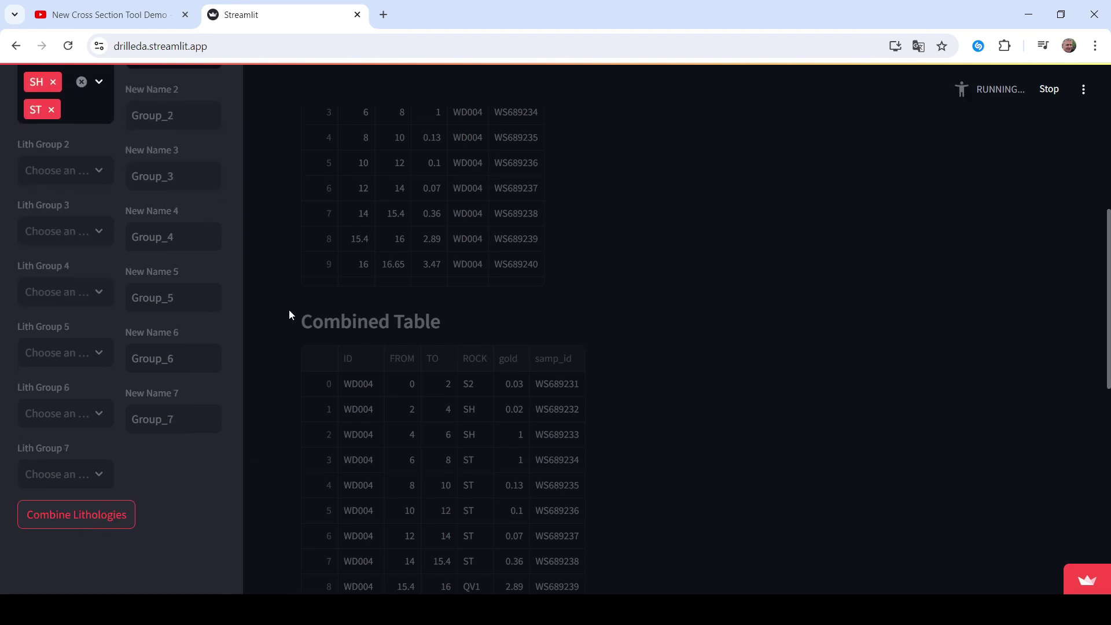
Compare the ROCK codes and depth intervals in the original and modified lithology tables
scroll(282, 279, up, 5)
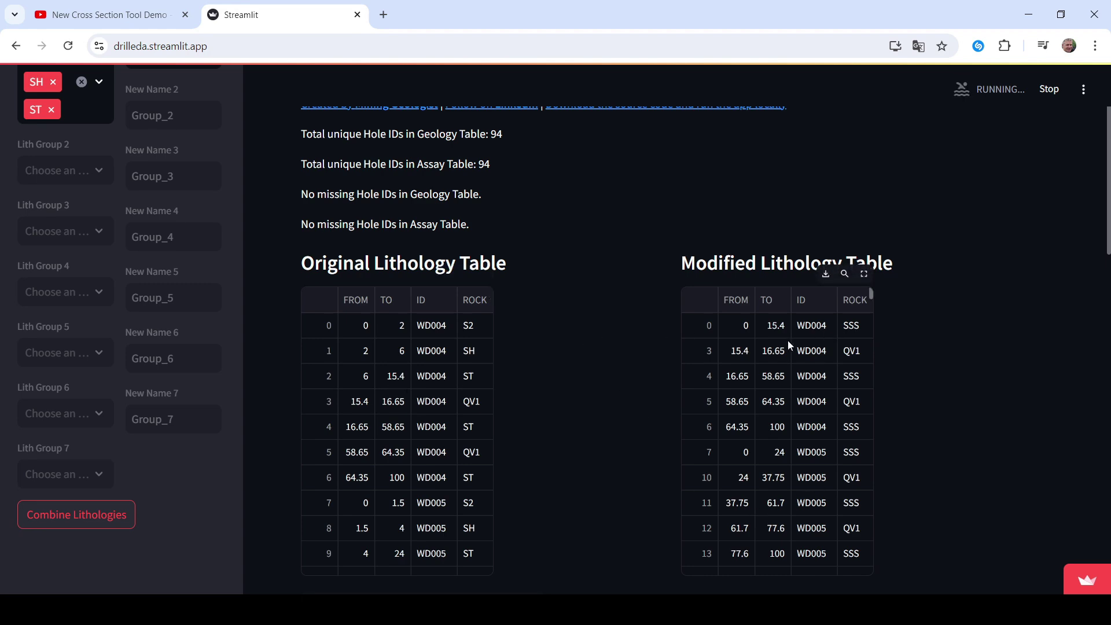
scroll(776, 461, down, 5)
scroll(776, 460, up, 5)
scroll(536, 393, down, 5)
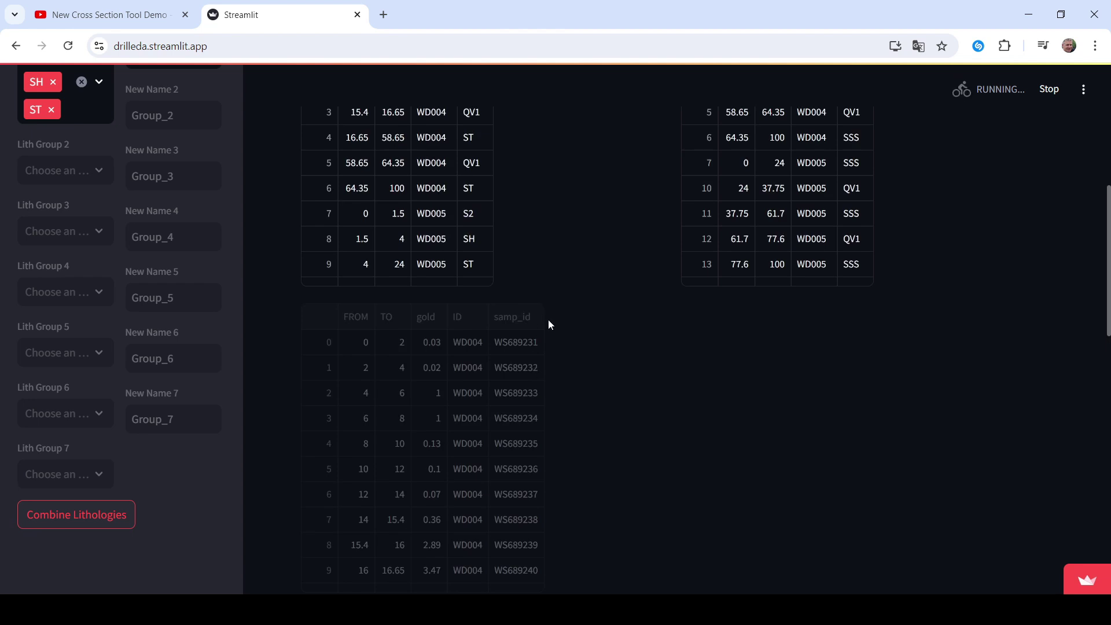
scroll(566, 244, up, 4)
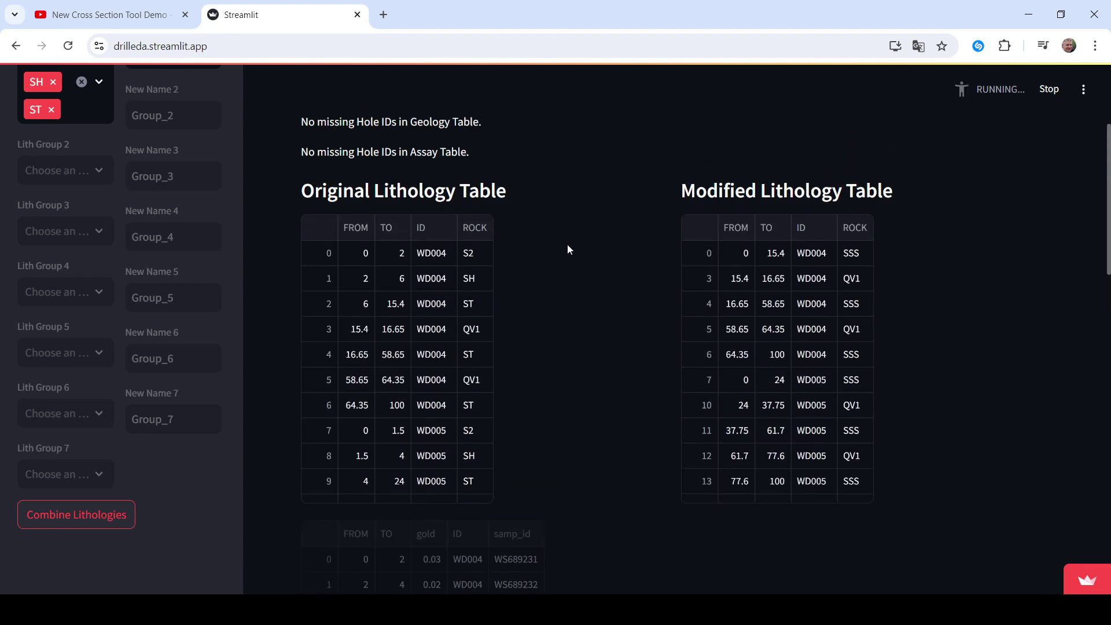
scroll(567, 247, down, 4)
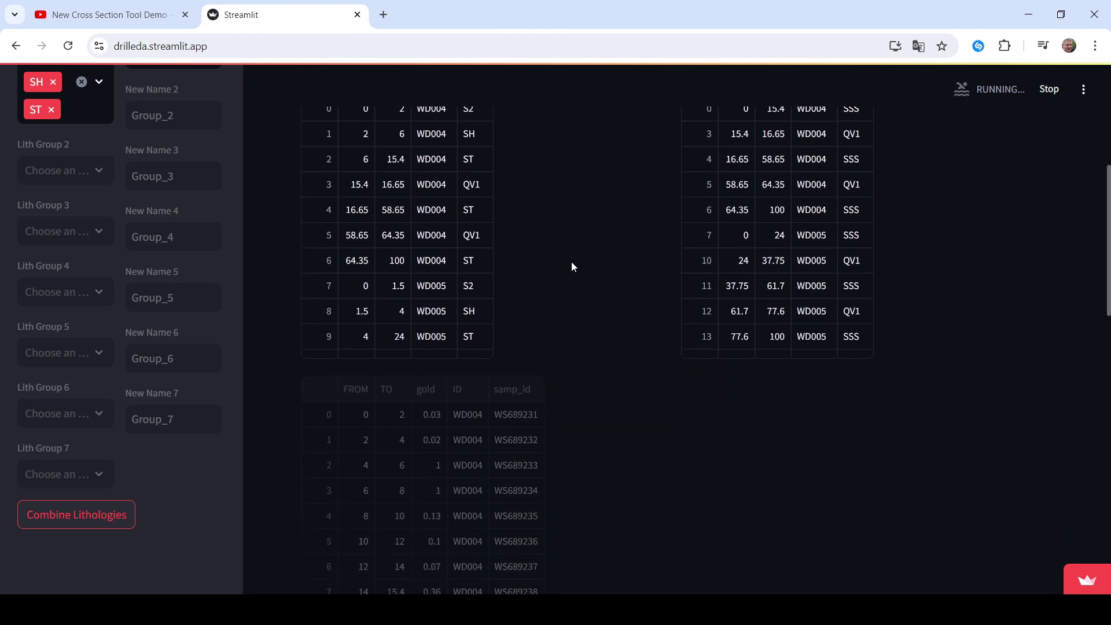
scroll(596, 277, down, 3)
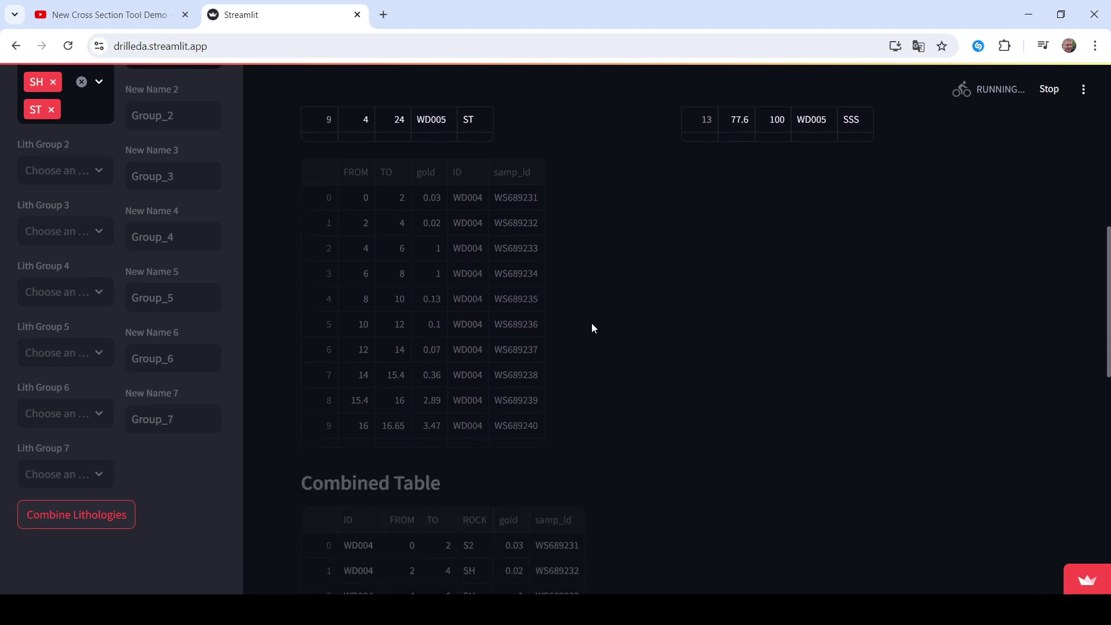
scroll(591, 323, up, 1)
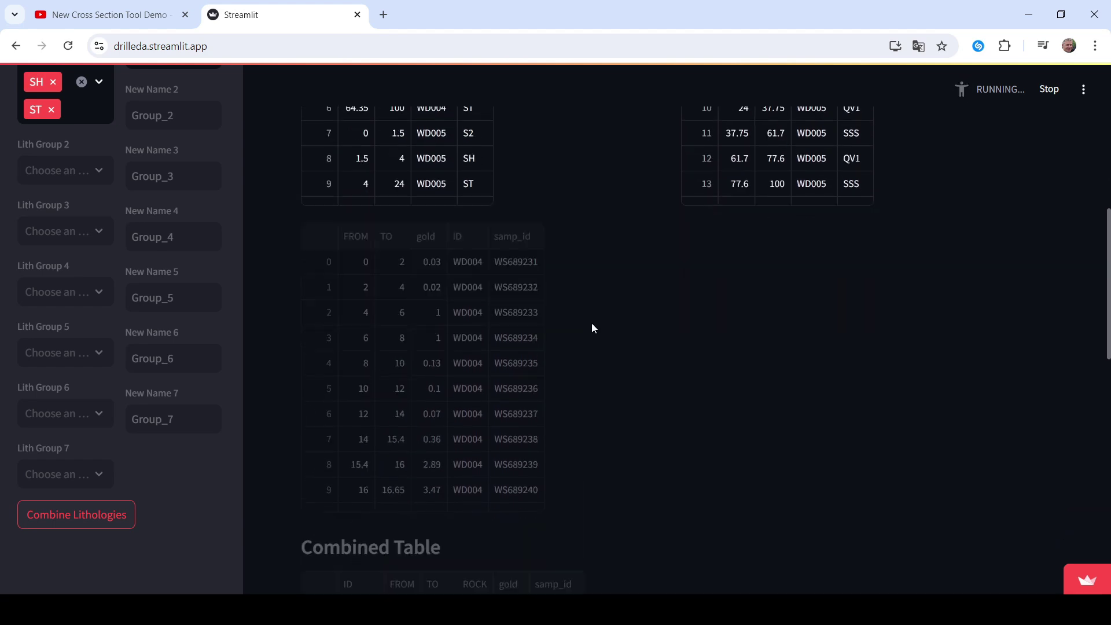
scroll(591, 323, down, 5)
scroll(591, 323, up, 11)
scroll(591, 328, up, 3)
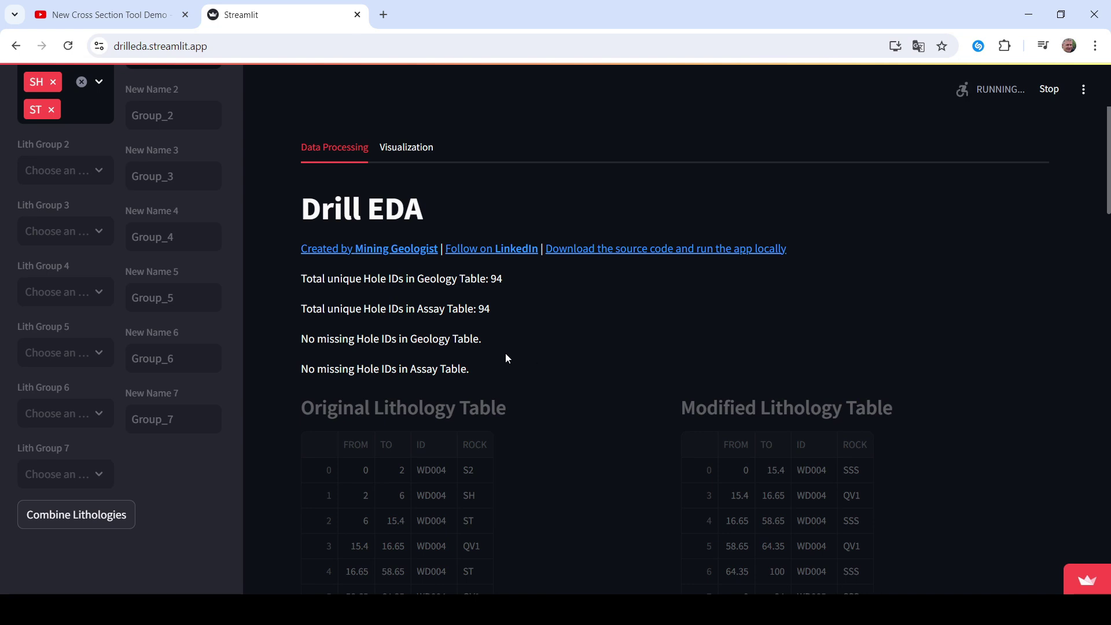
scroll(500, 359, down, 1)
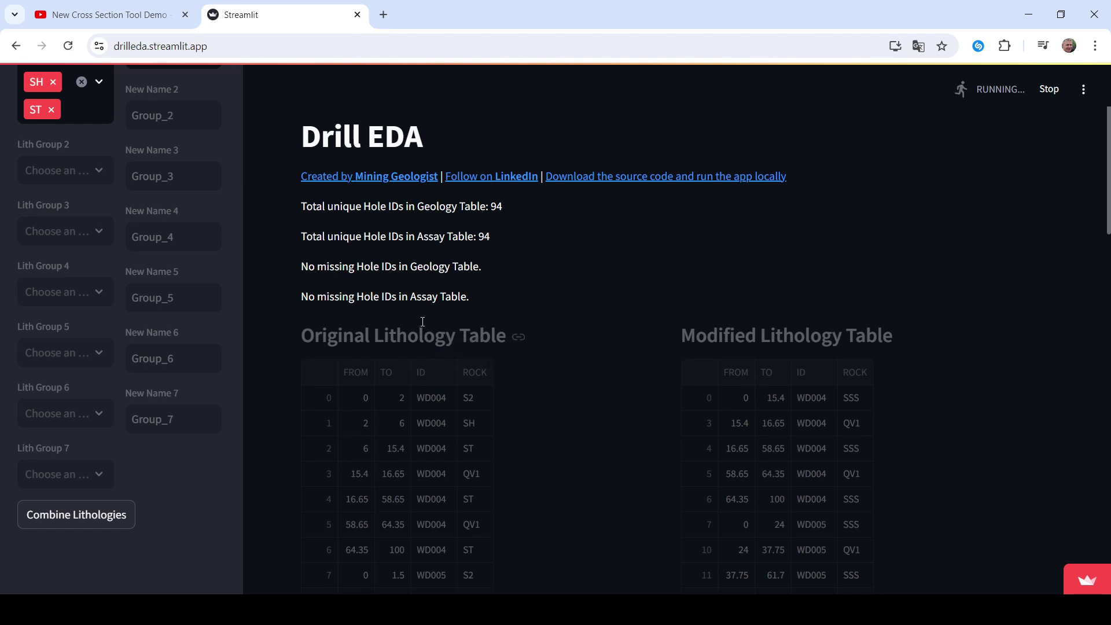
scroll(164, 186, up, 8)
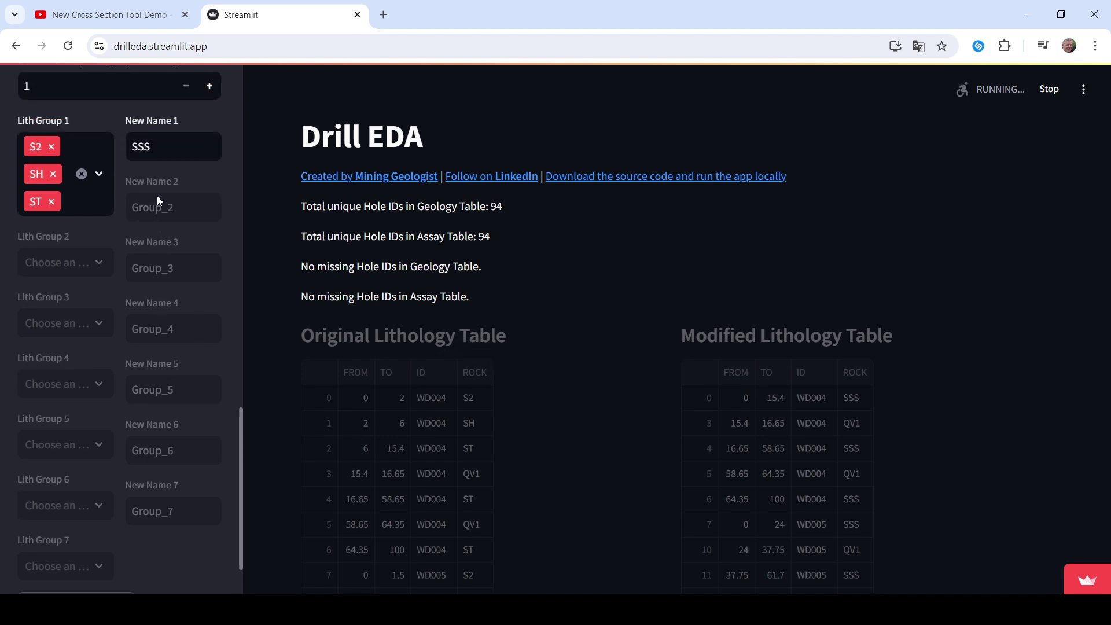
scroll(191, 191, up, 3)
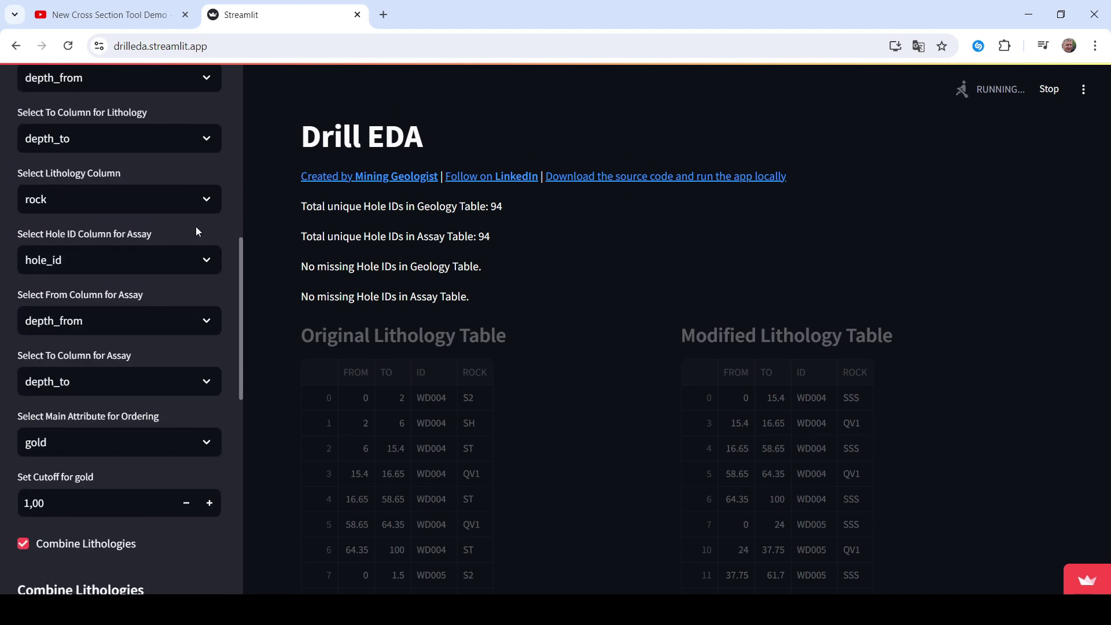
scroll(196, 227, down, 8)
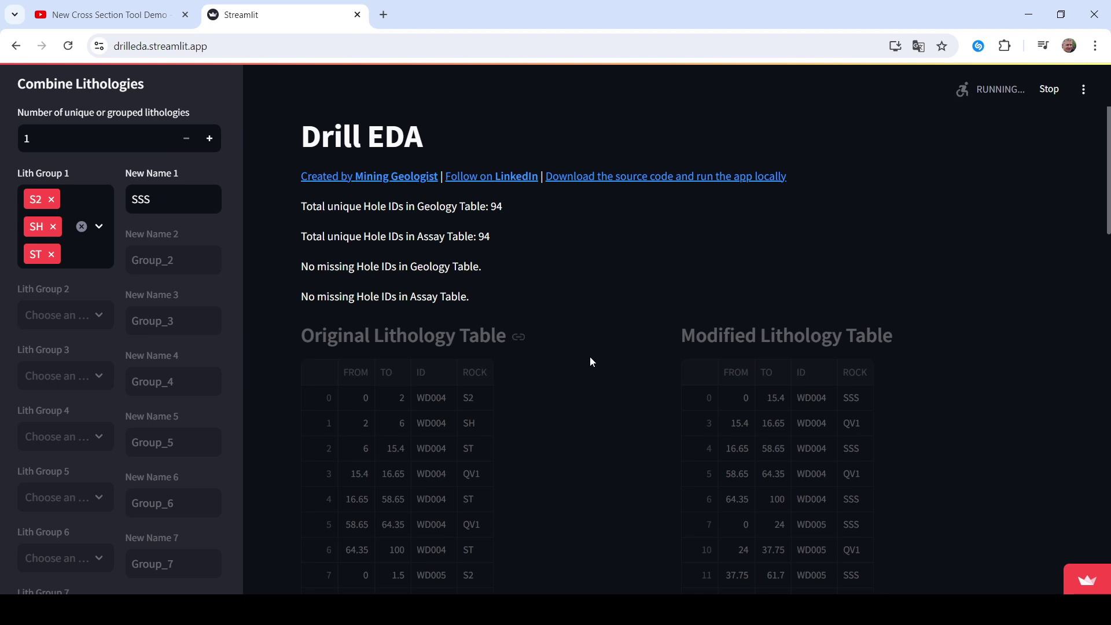
Examine the combined table's ROCK column for the SSS grouping alongside the assay table
scroll(588, 356, down, 15)
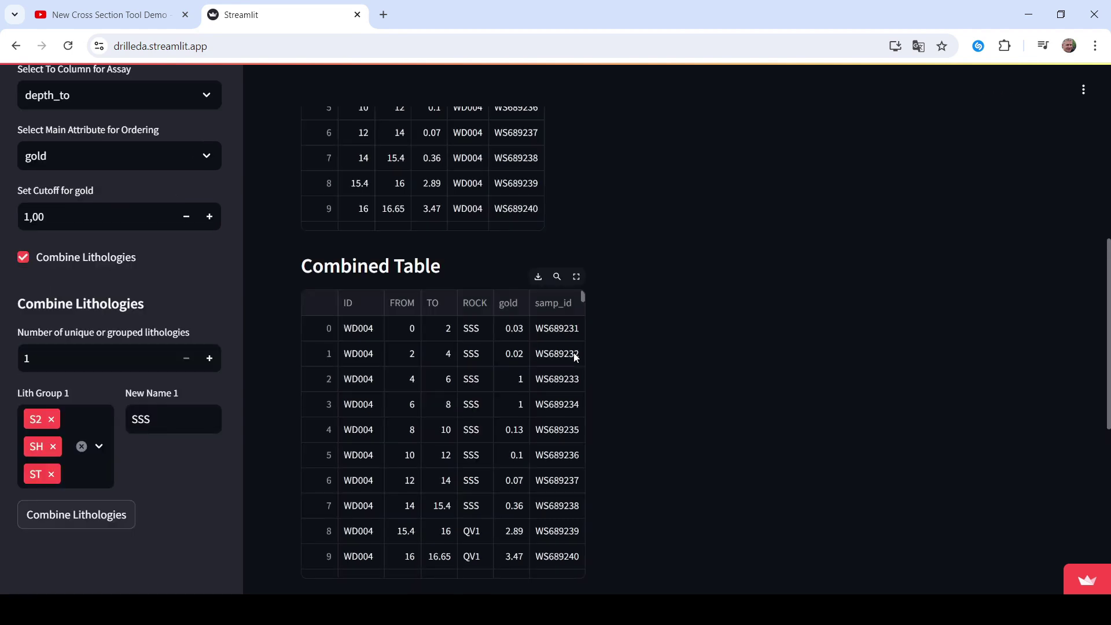
scroll(578, 330, down, 2)
scroll(500, 379, up, 4)
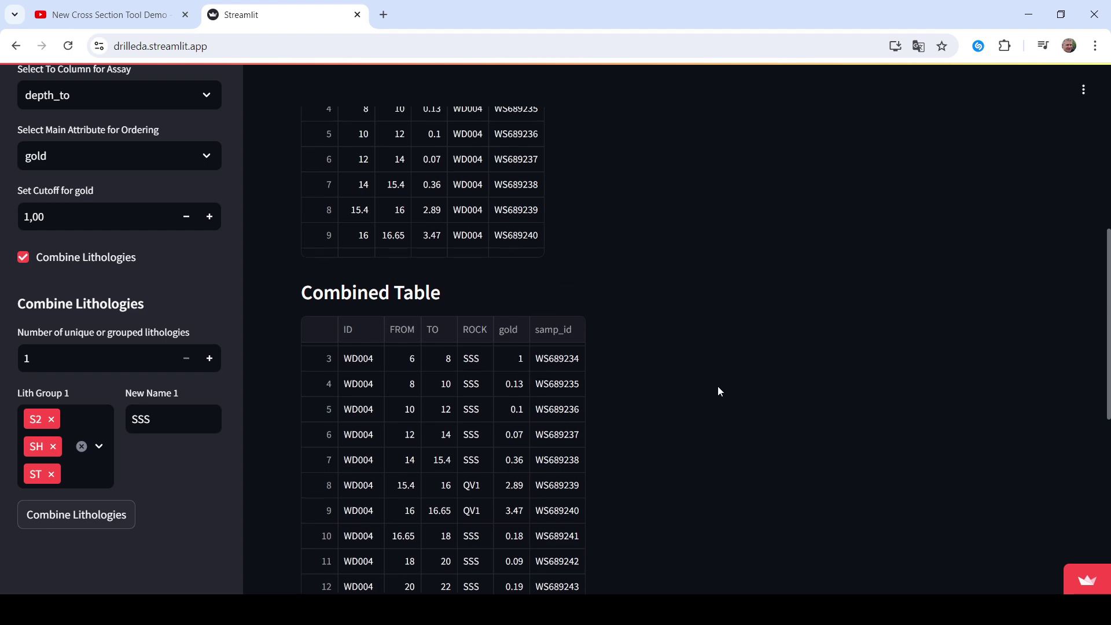
scroll(637, 383, down, 4)
scroll(421, 359, up, 4)
scroll(820, 317, down, 4)
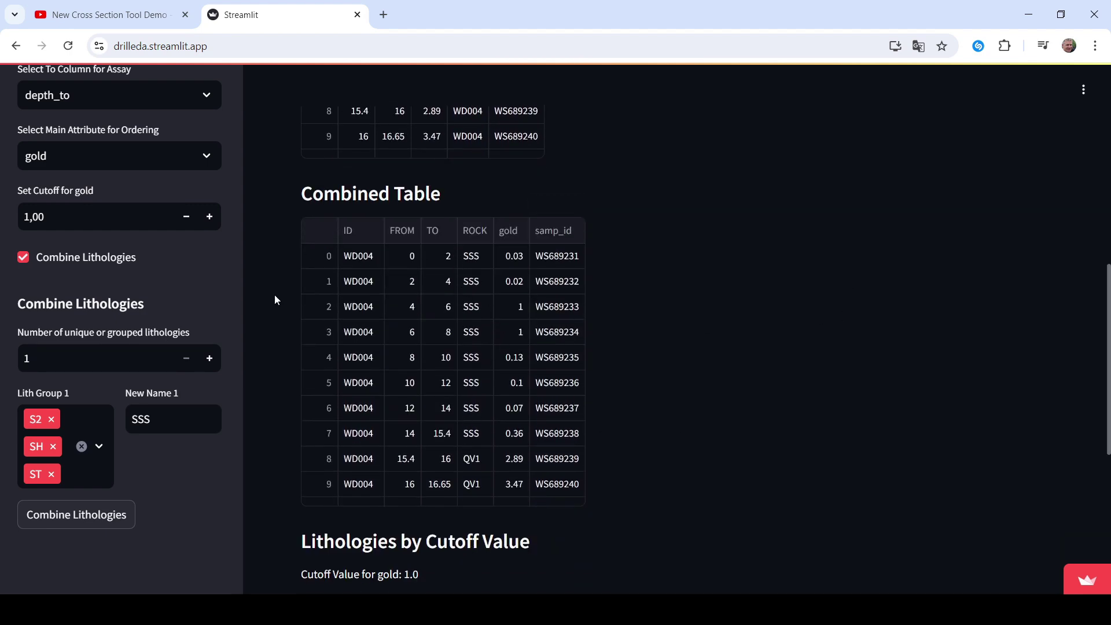
scroll(278, 289, up, 5)
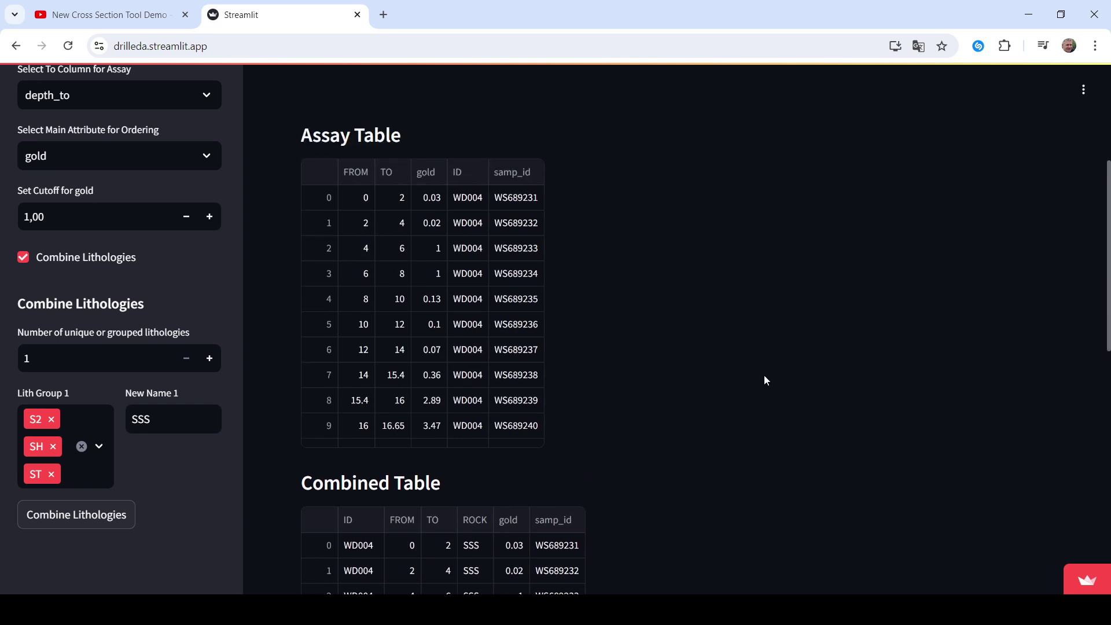
scroll(695, 364, down, 4)
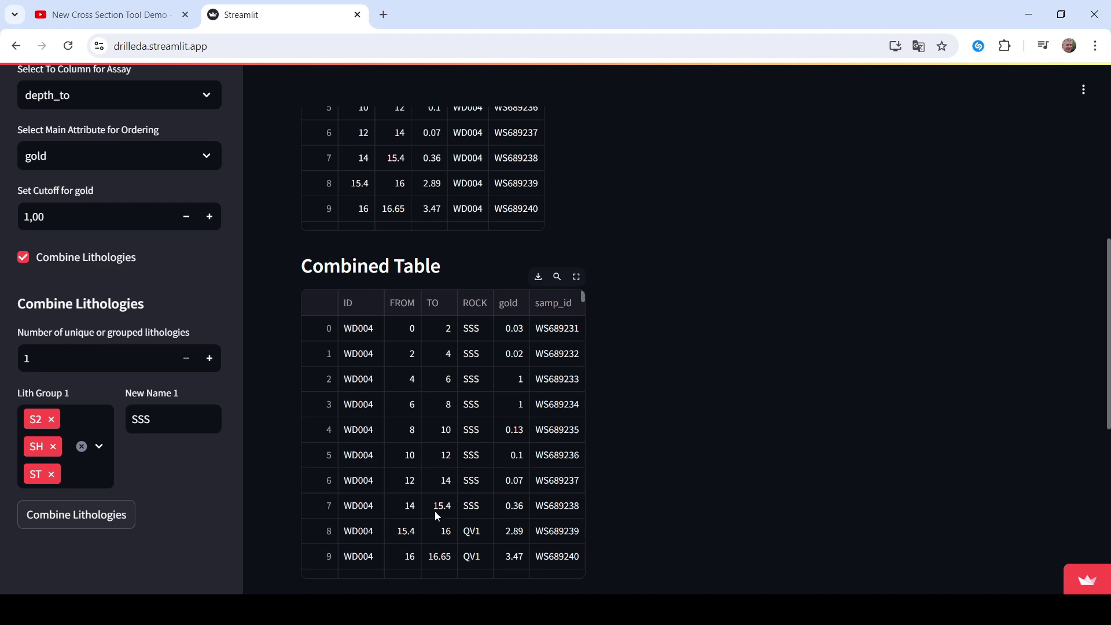
Expand the SSS lithology under Possible Waste and examine its descriptive statistics
scroll(808, 396, down, 8)
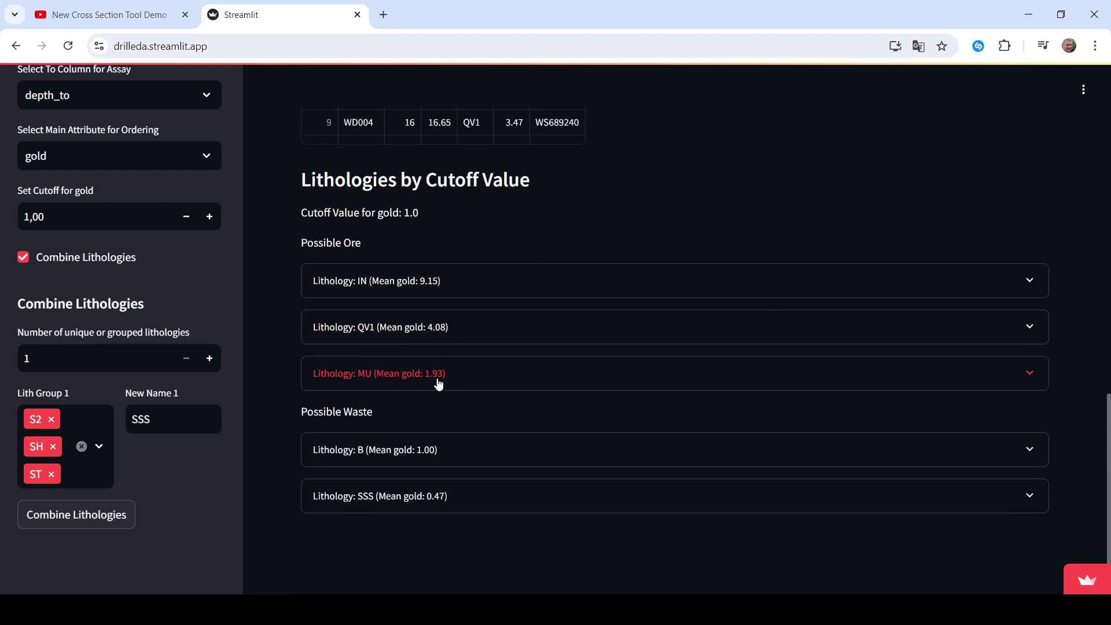
click(404, 506)
scroll(282, 408, down, 3)
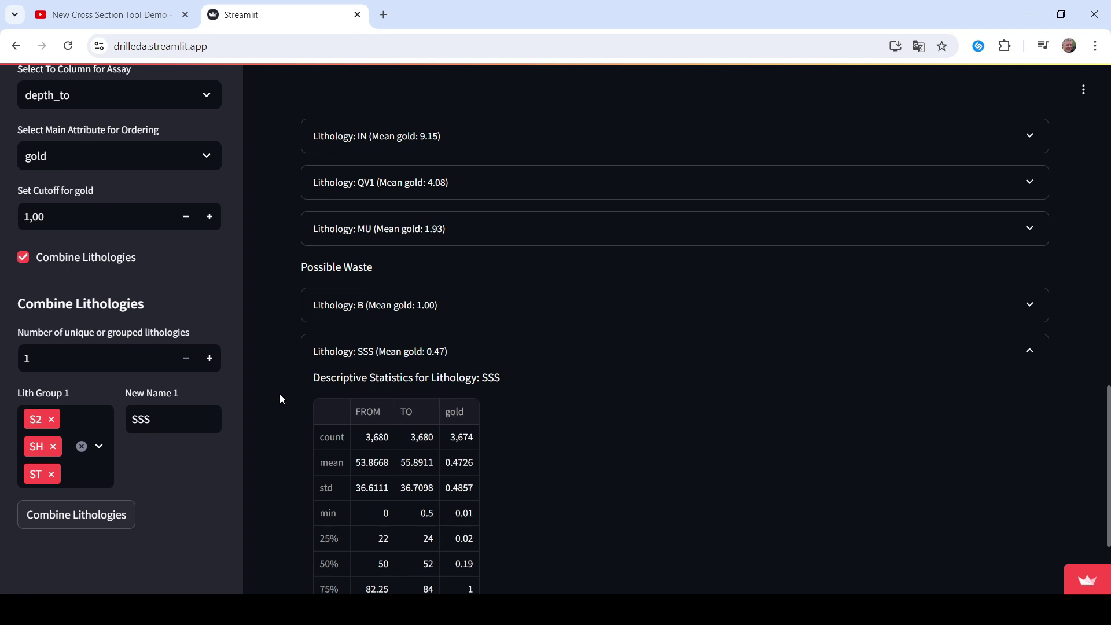
scroll(279, 393, down, 2)
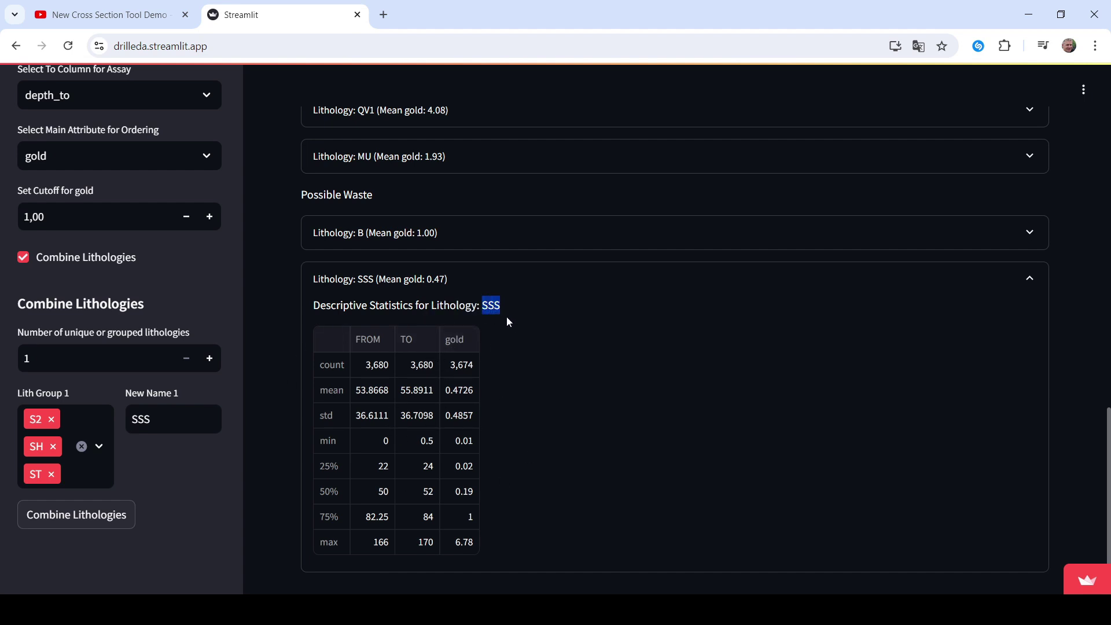
Check which ROCK categories the box plot offers in the visualization view, leaving none selected
scroll(659, 252, up, 20)
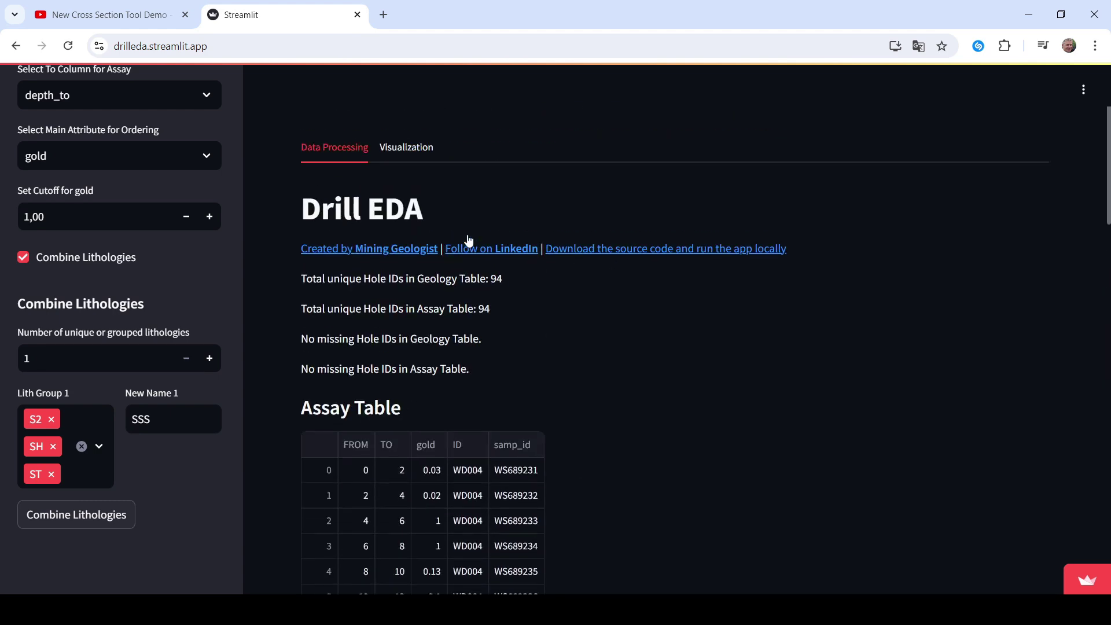
click(420, 153)
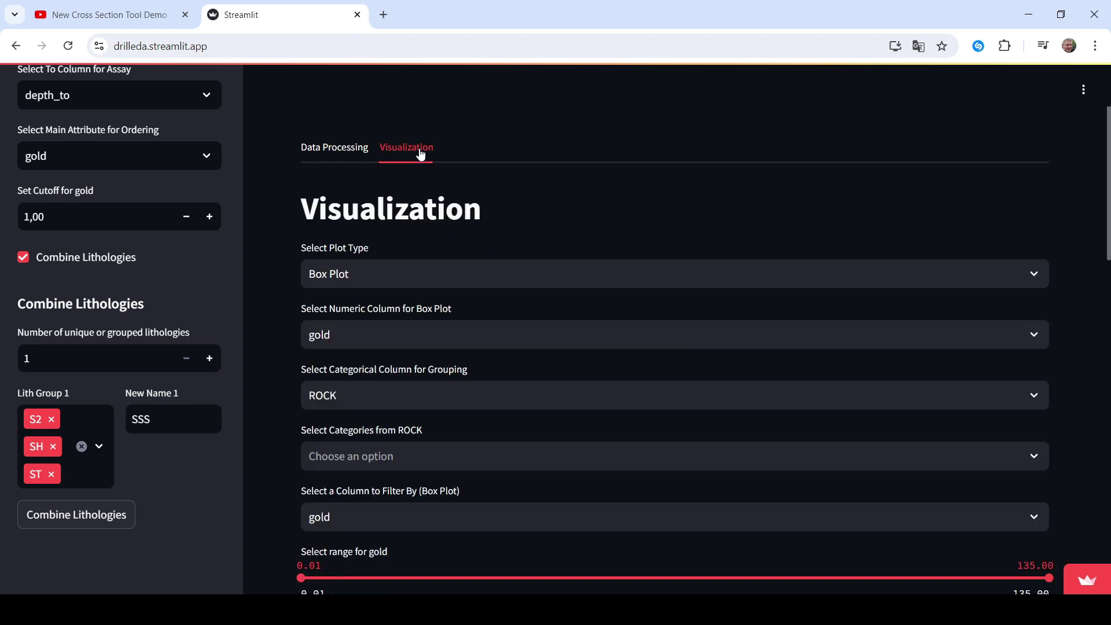
click(338, 458)
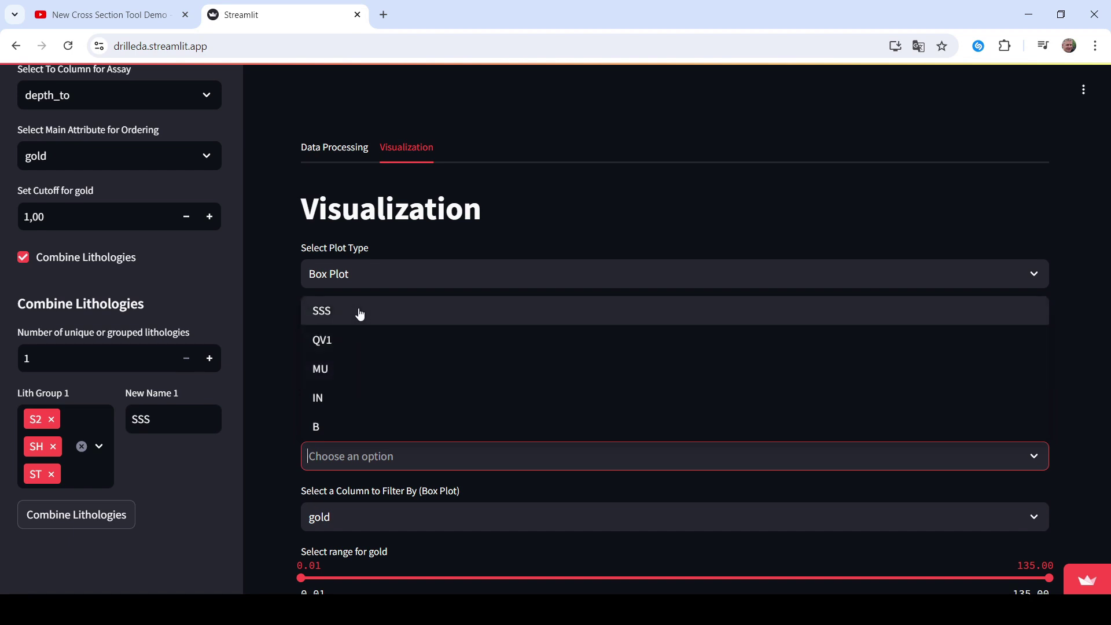
click(296, 323)
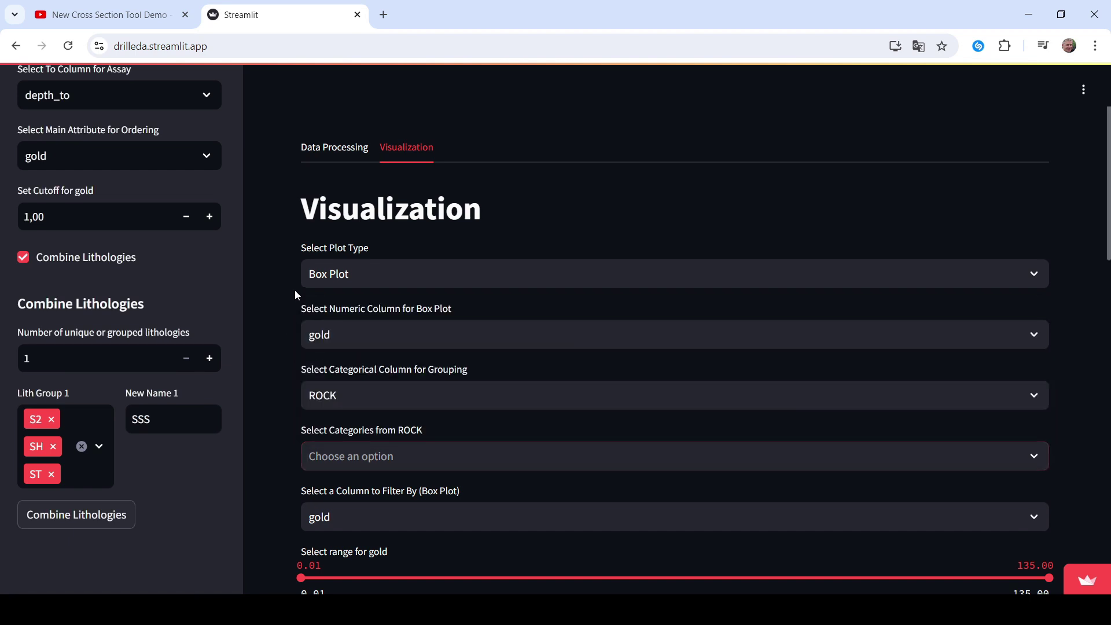
Return to the data processing view, recheck the SSS descriptive statistics and collapse them
click(315, 147)
scroll(276, 399, down, 20)
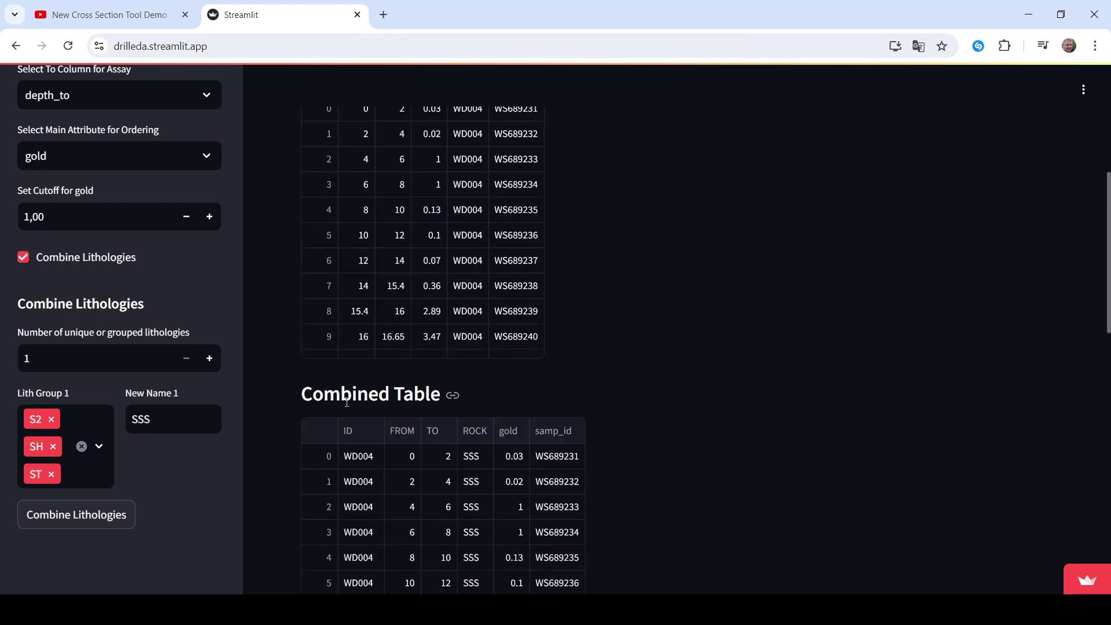
scroll(283, 437, down, 3)
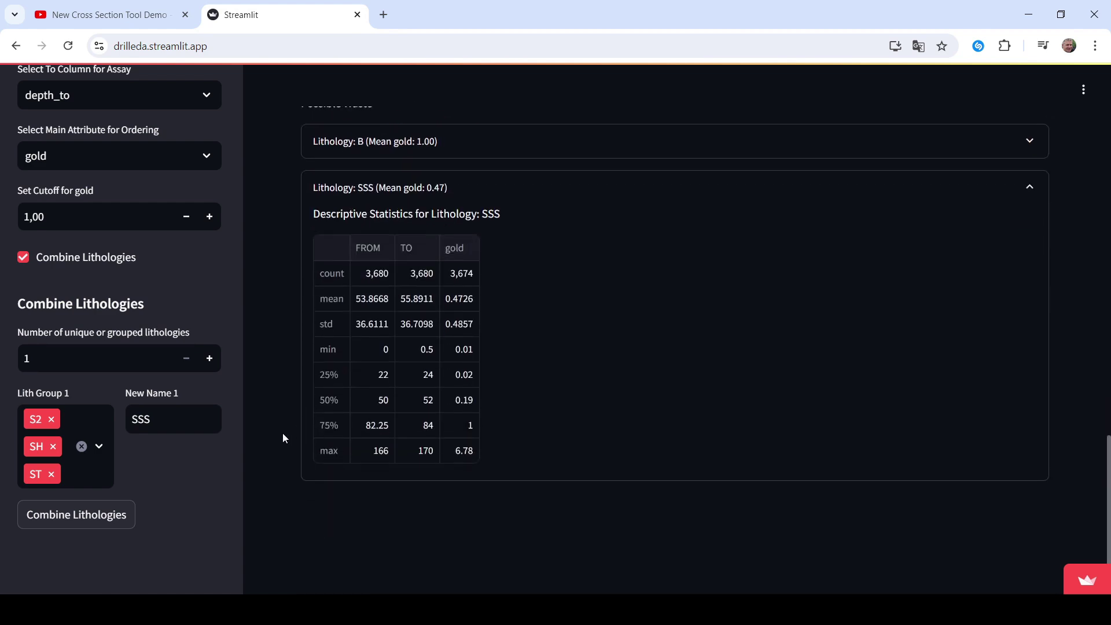
scroll(282, 433, up, 1)
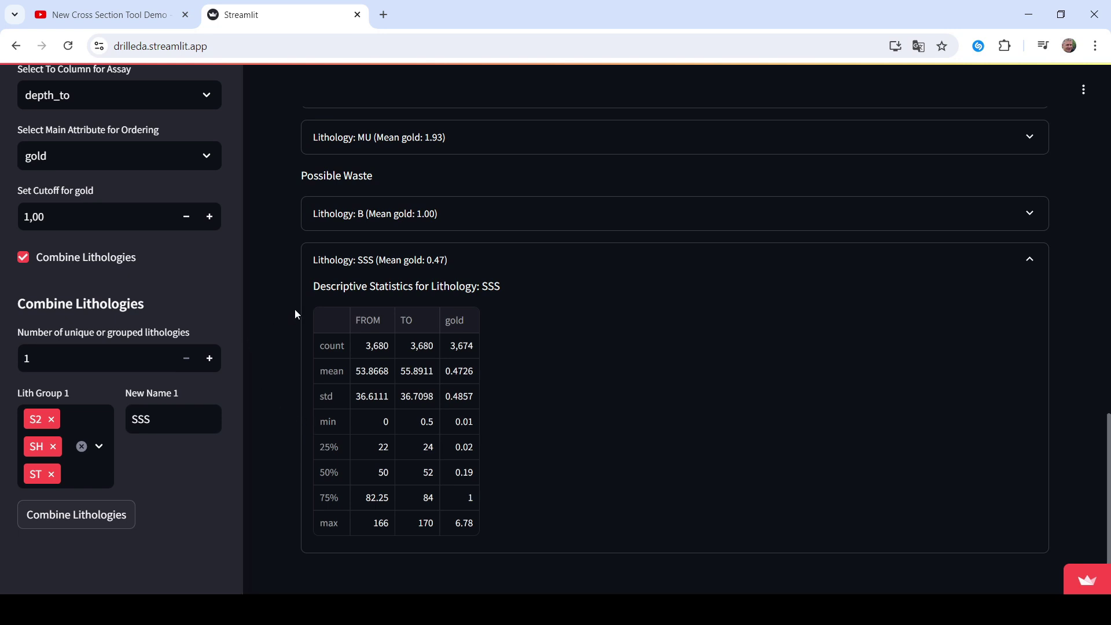
click(359, 274)
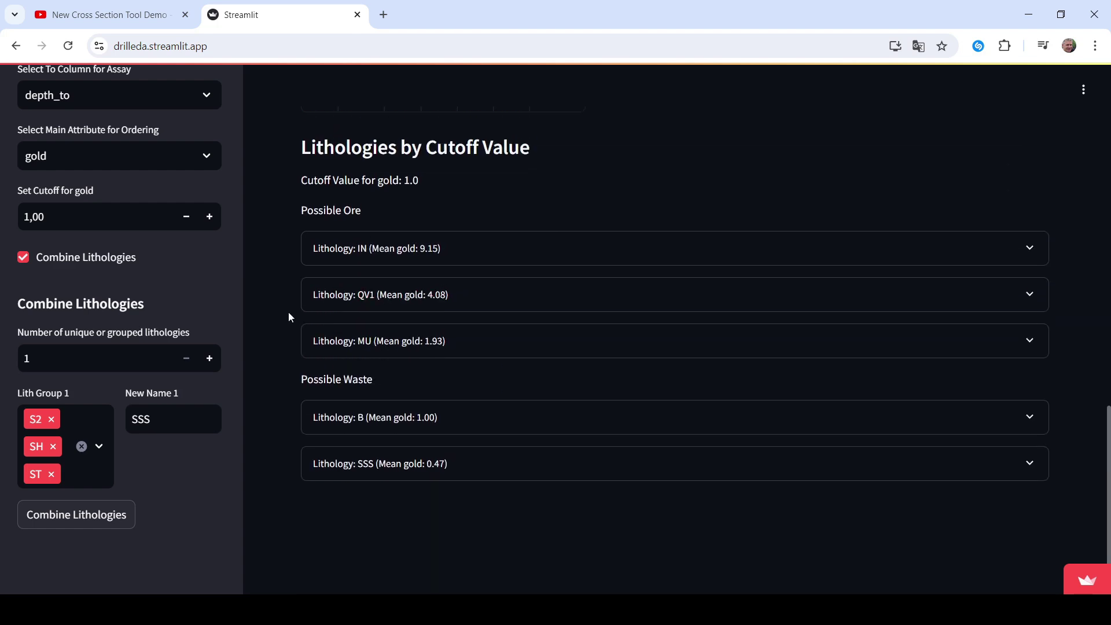
Go back to the combined table and the upload settings for the lithology and assay files
scroll(288, 311, up, 4)
scroll(126, 251, up, 10)
scroll(126, 251, up, 2)
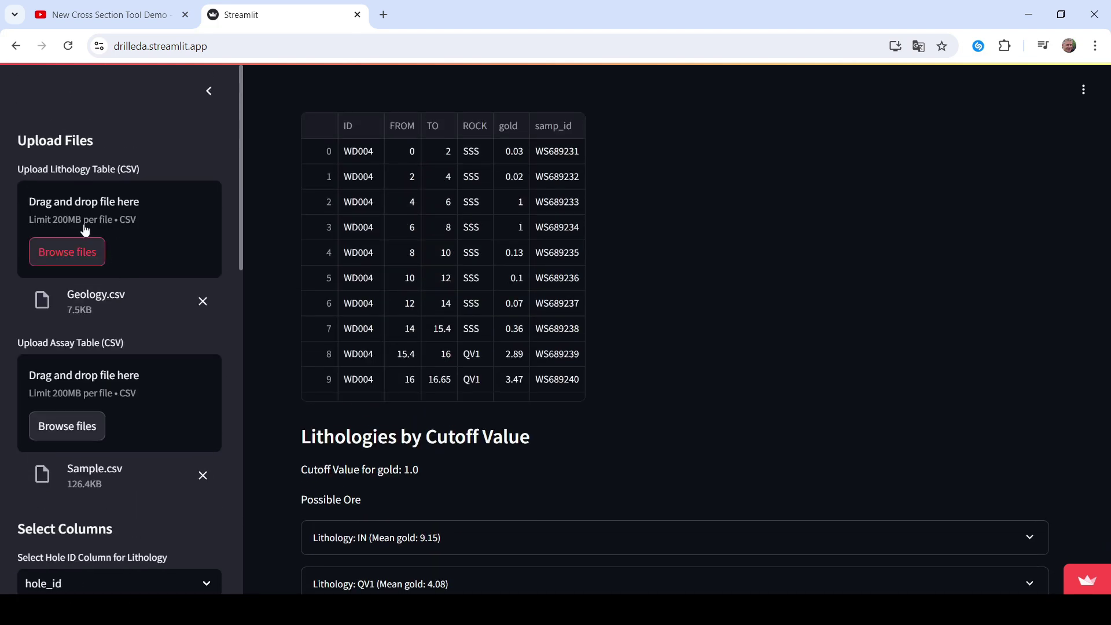
Reload Drill EDA and upload Geology - missing hole.csv as the lithology table
click(69, 46)
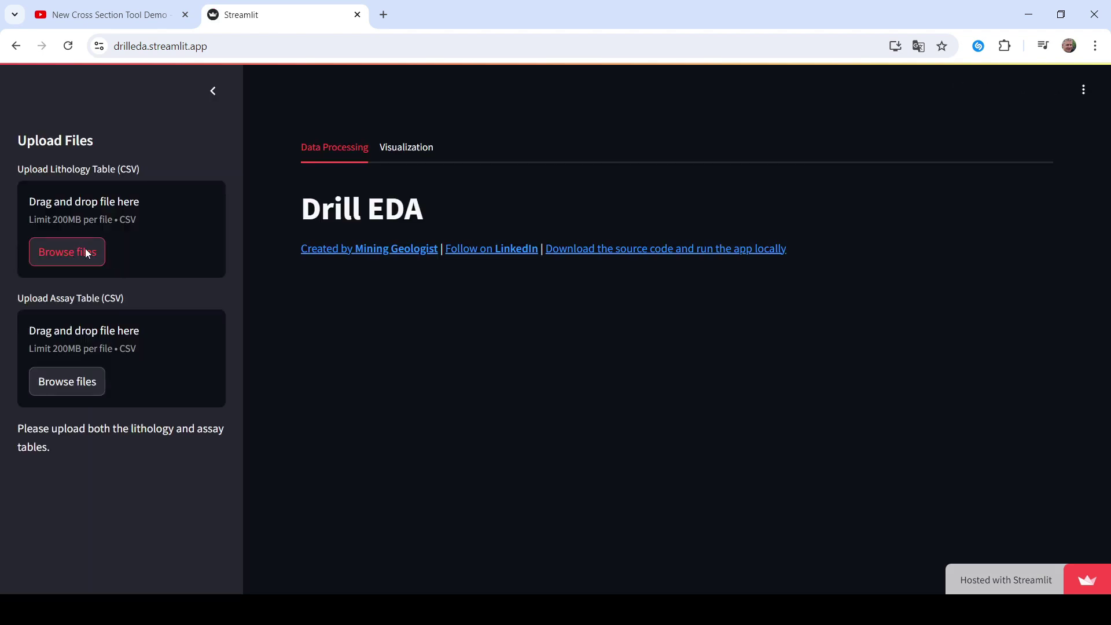
click(86, 250)
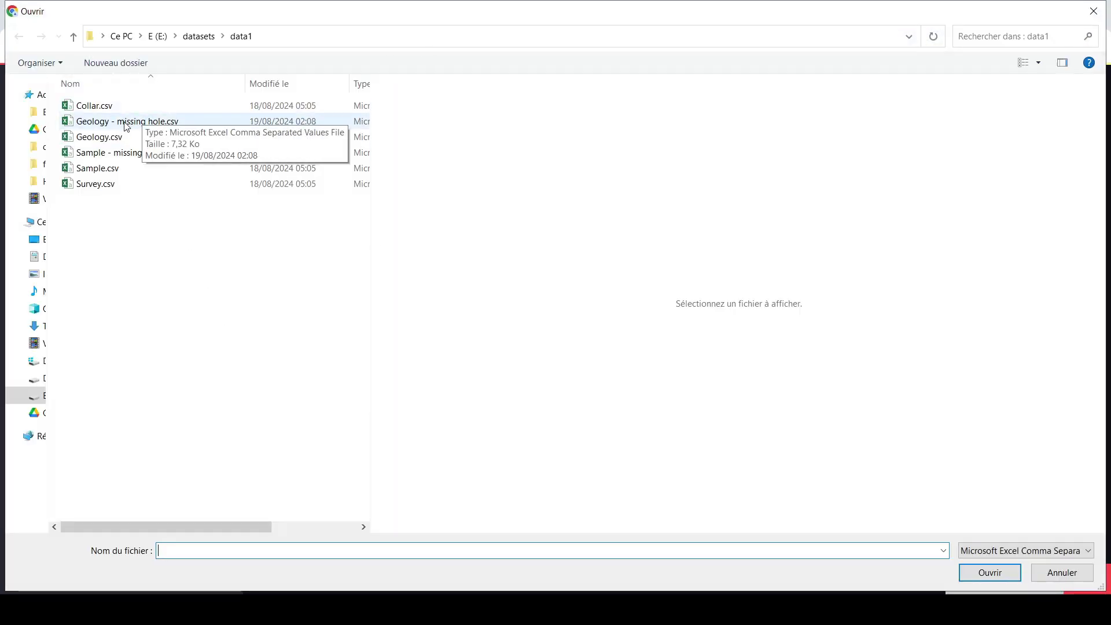
click(144, 119)
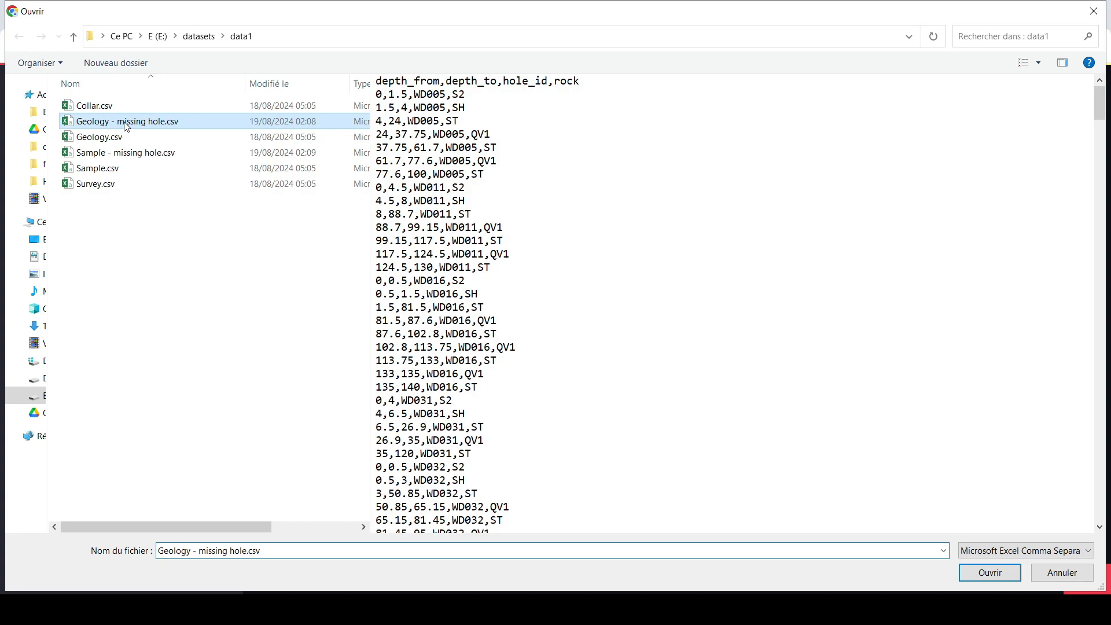
click(985, 574)
Upload Sample - missing hole.csv as the assay table
click(77, 436)
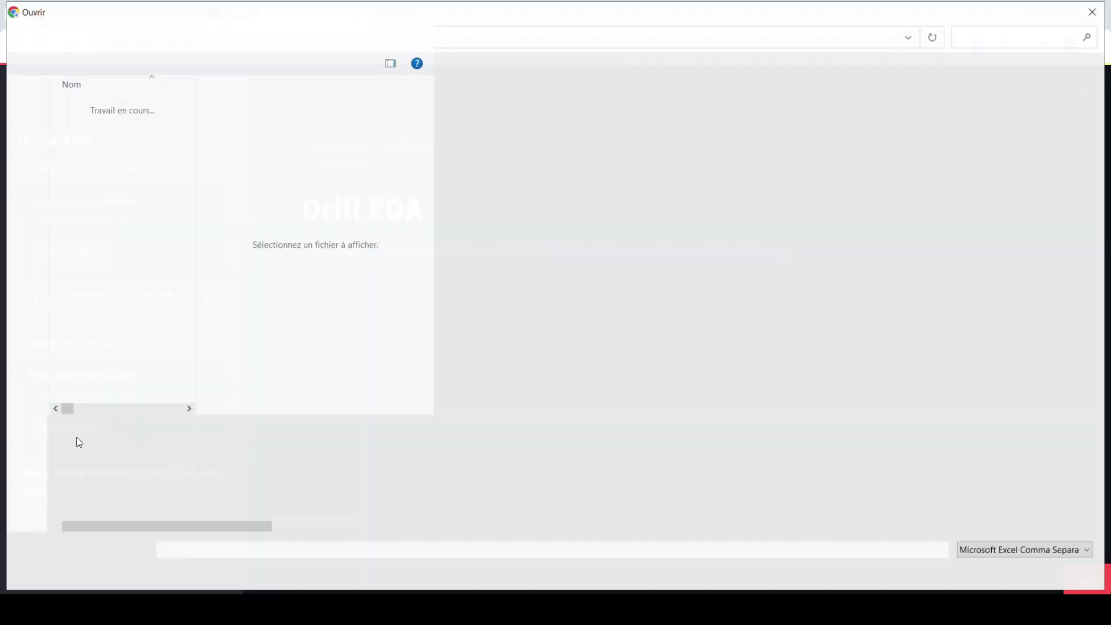
click(141, 152)
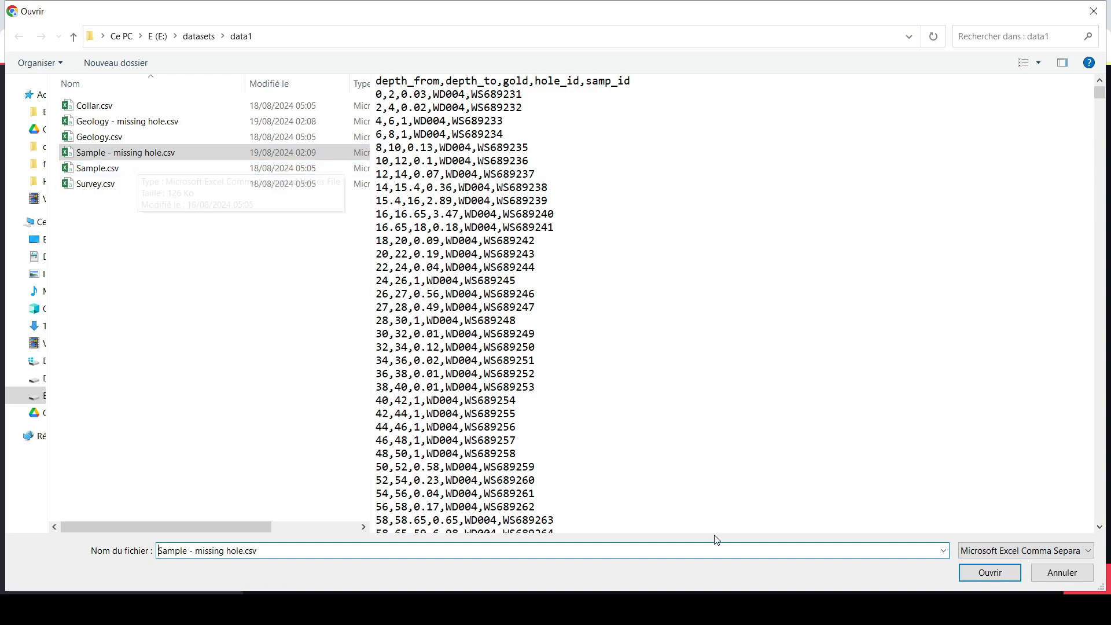
click(975, 578)
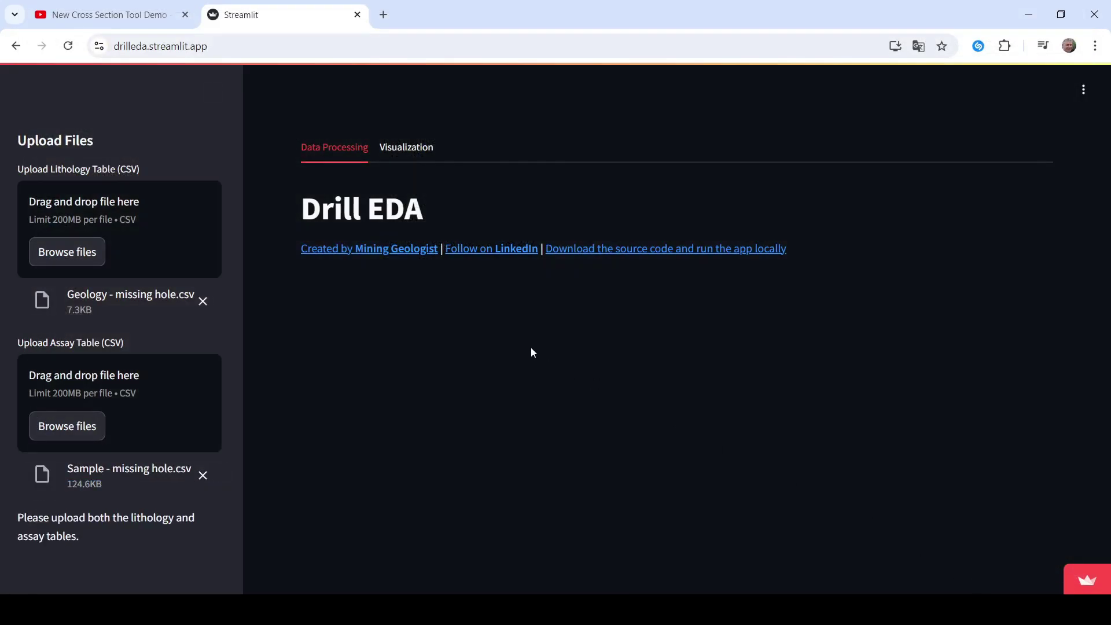
Map the lithology table's hole ID column to hole_id, its To column to depth_to and its lithology column to rock
scroll(178, 452, down, 3)
scroll(178, 453, down, 3)
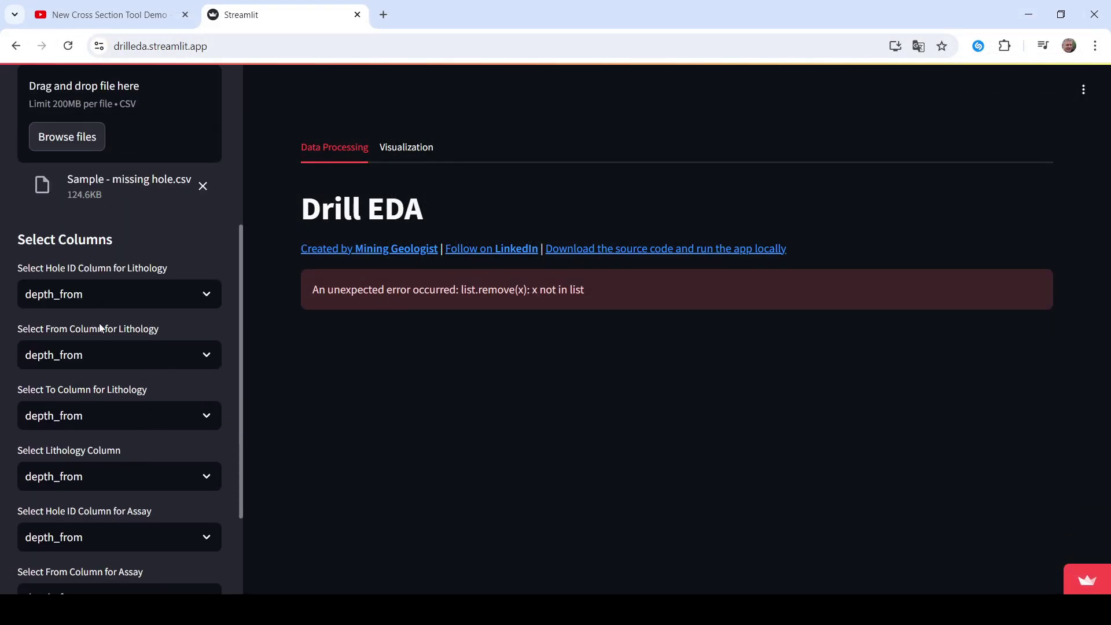
click(110, 287)
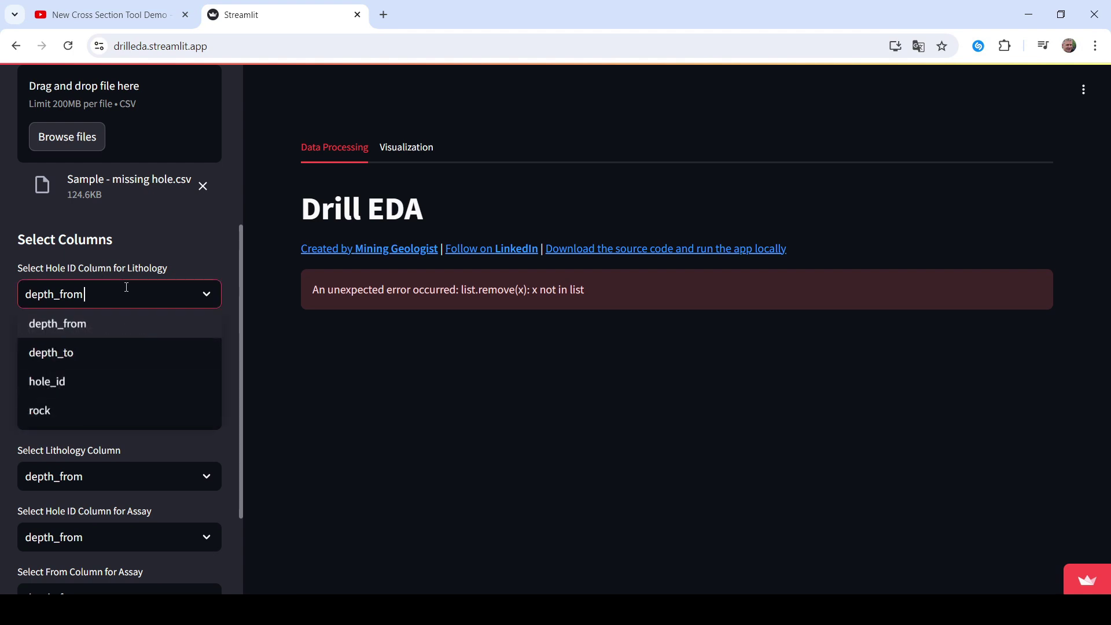
click(95, 382)
click(106, 412)
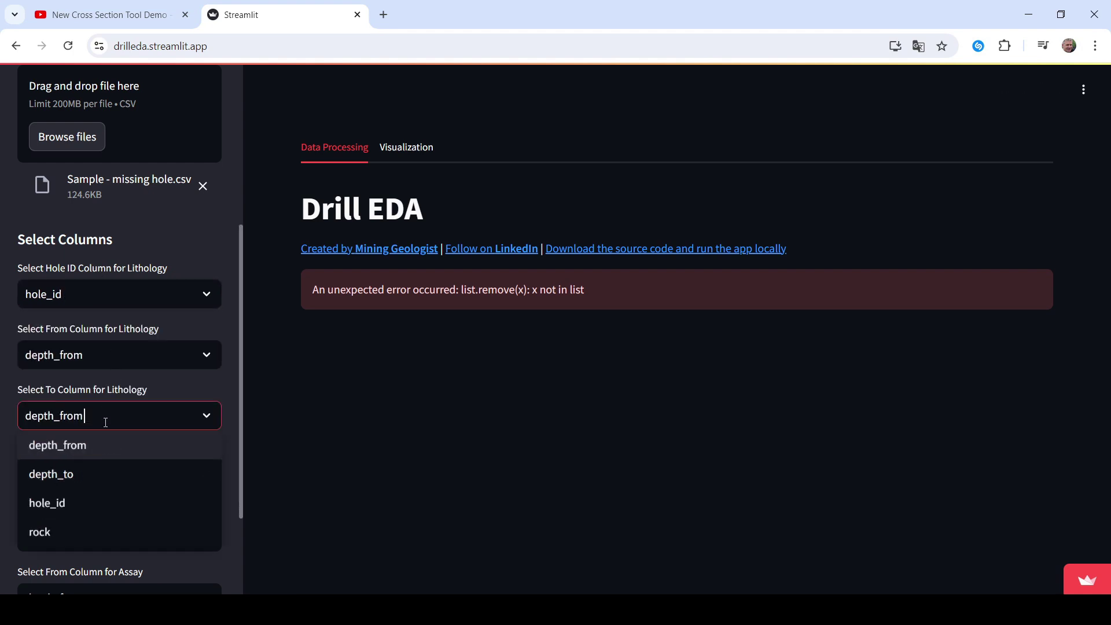
click(89, 474)
scroll(112, 351, down, 3)
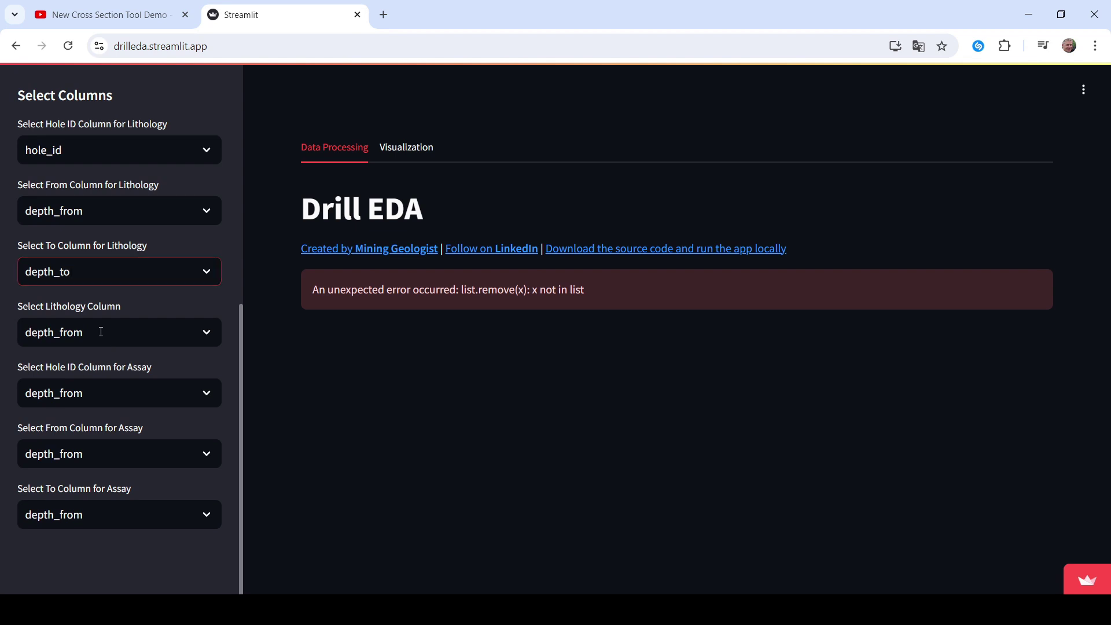
click(99, 331)
click(81, 446)
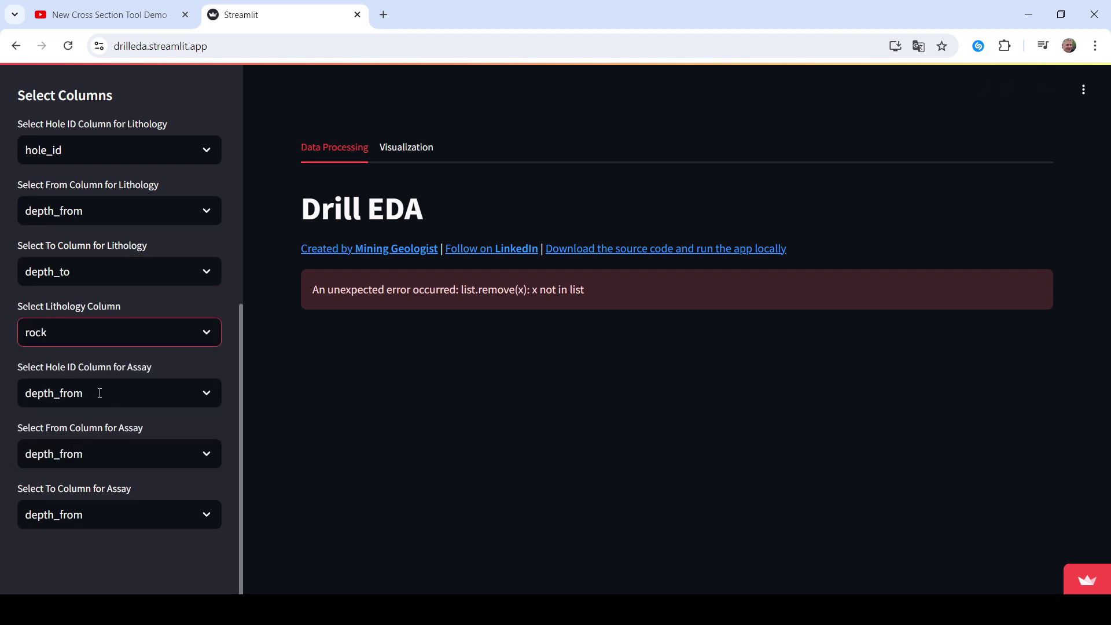
Map the assay table's hole ID column to hole_id and its To column to depth_to
click(97, 392)
click(87, 499)
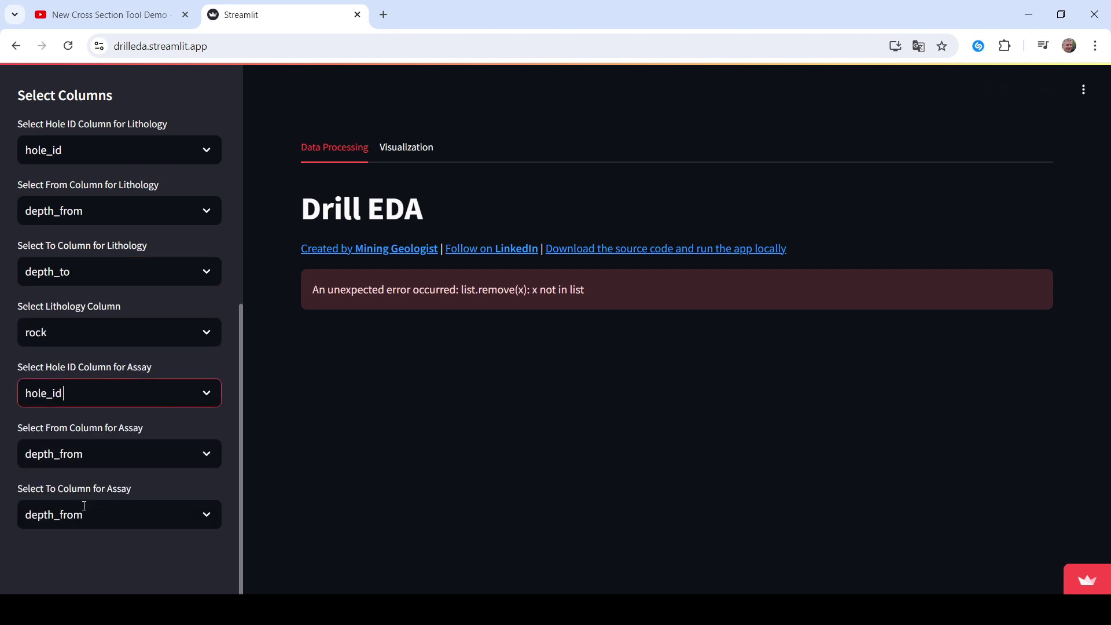
click(71, 512)
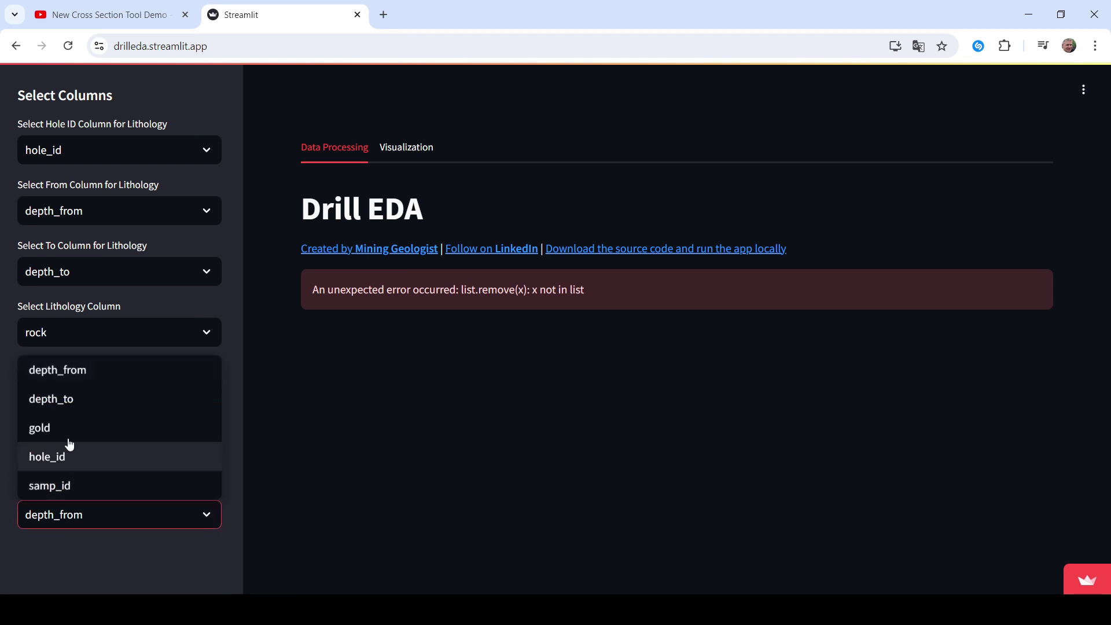
click(70, 400)
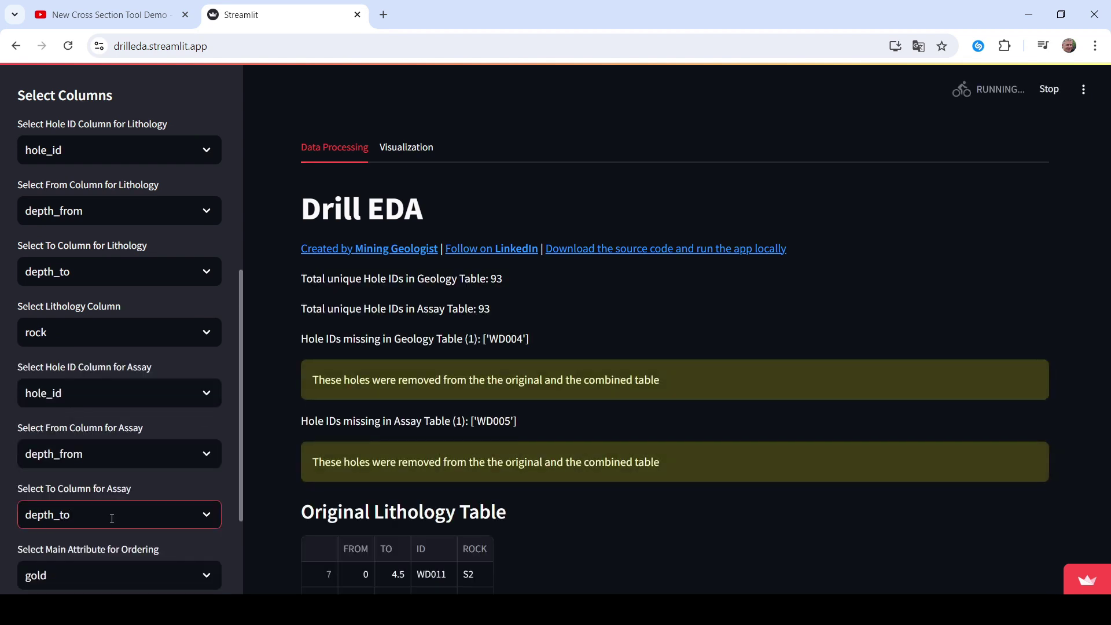
Review the unique hole ID totals and the hole IDs missing from the geology and assay tables
scroll(104, 449, down, 3)
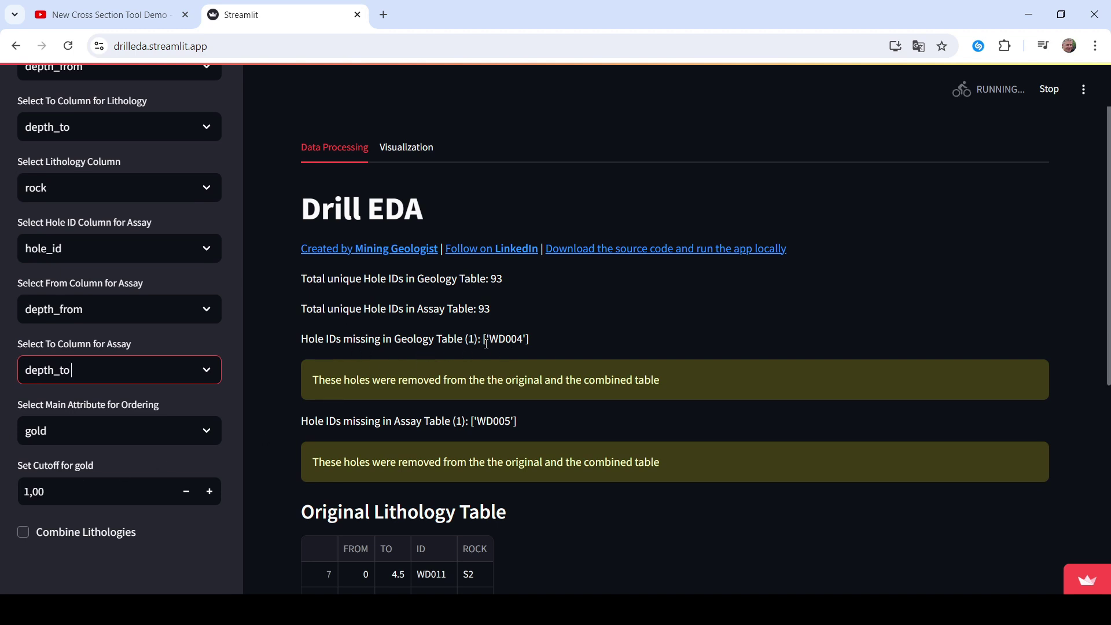
click(497, 279)
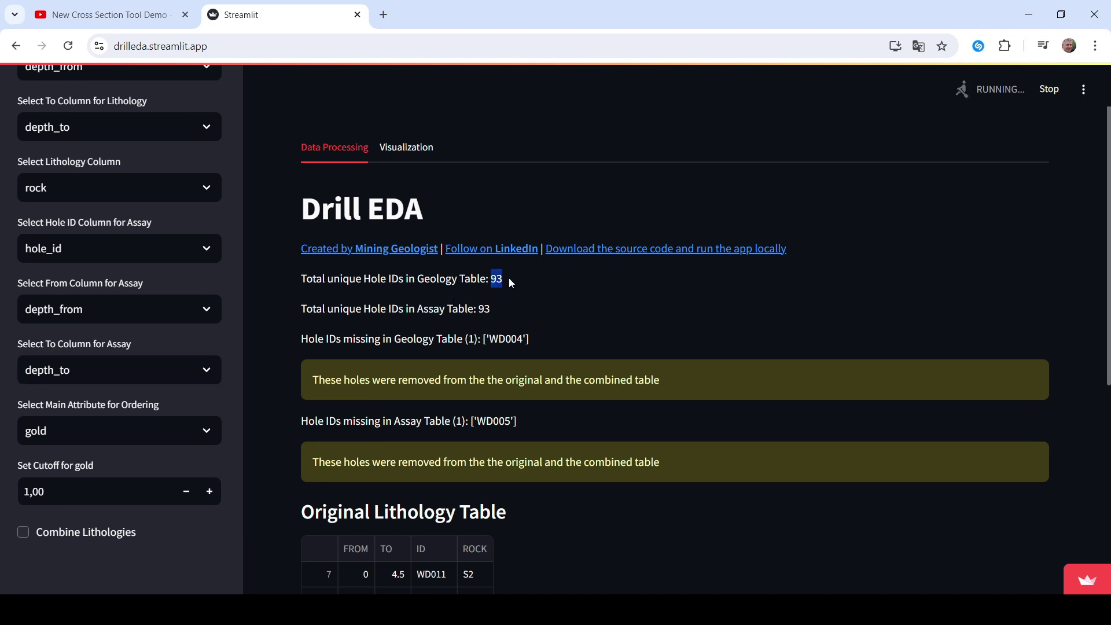
double_click(483, 308)
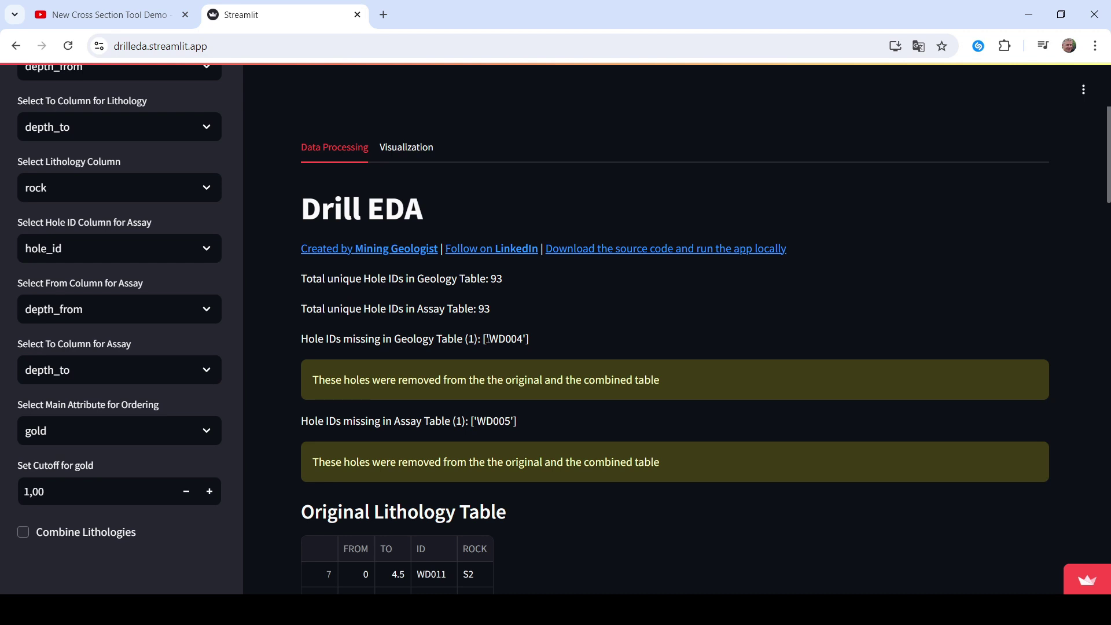
drag(487, 338, 523, 339)
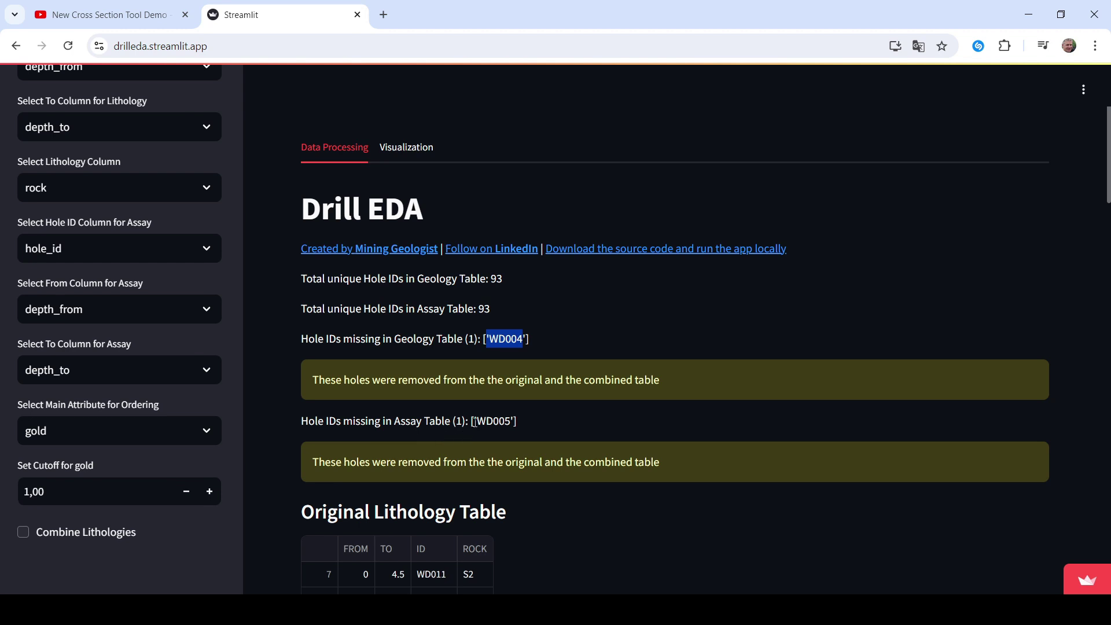
drag(475, 421, 514, 421)
click(515, 422)
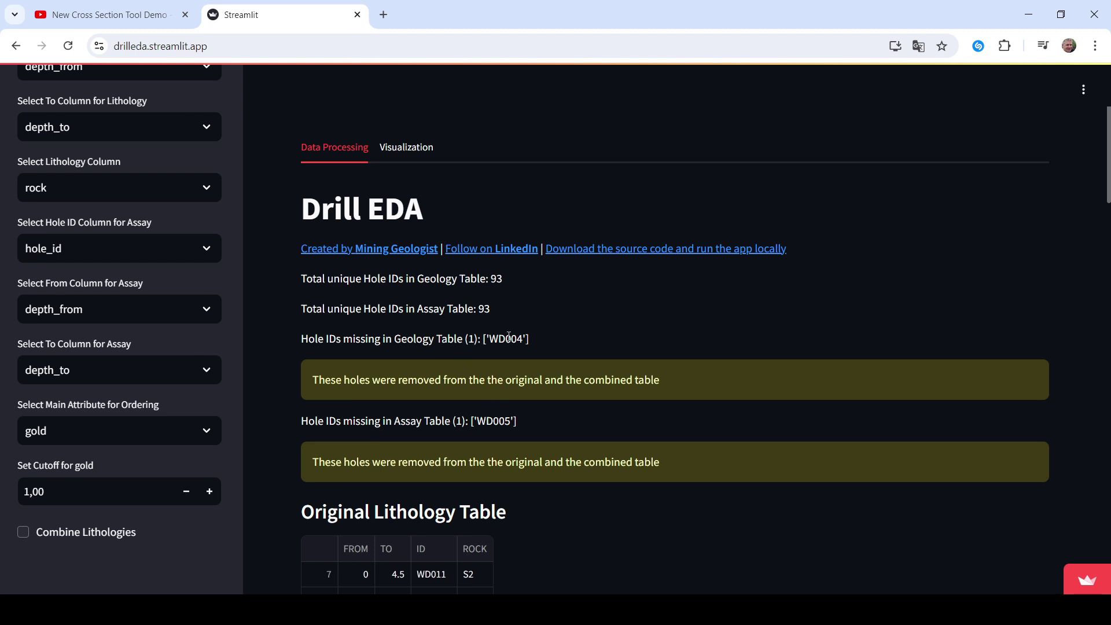
drag(517, 340, 522, 340)
click(509, 418)
Examine the original lithology, assay and combined tables for the removed holes, ending back at the report summary and upload settings
scroll(290, 307, down, 3)
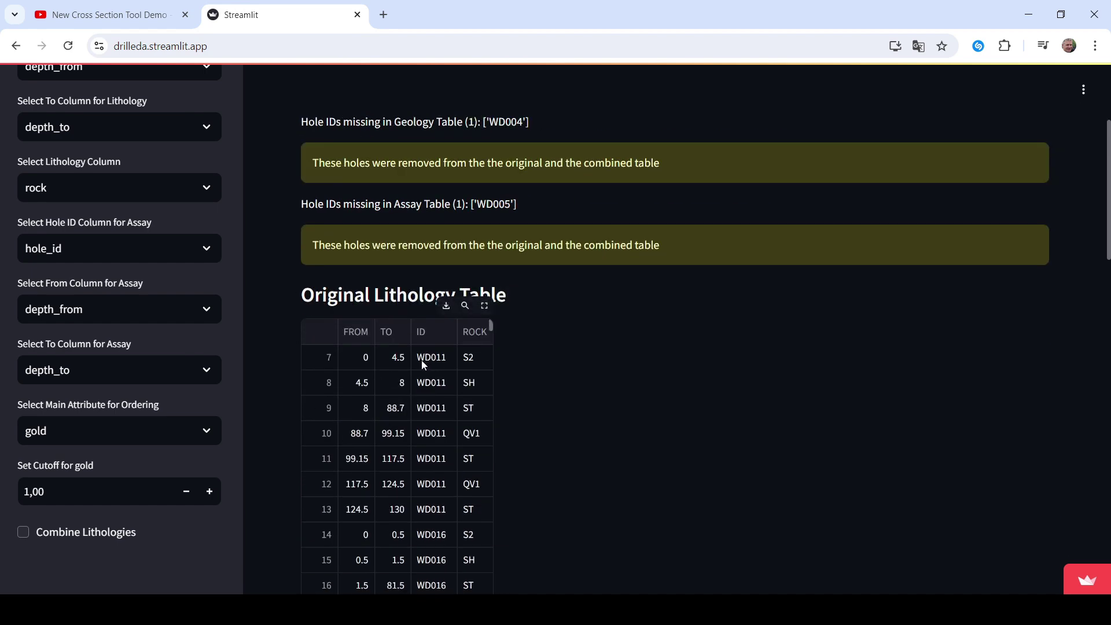
scroll(449, 370, down, 3)
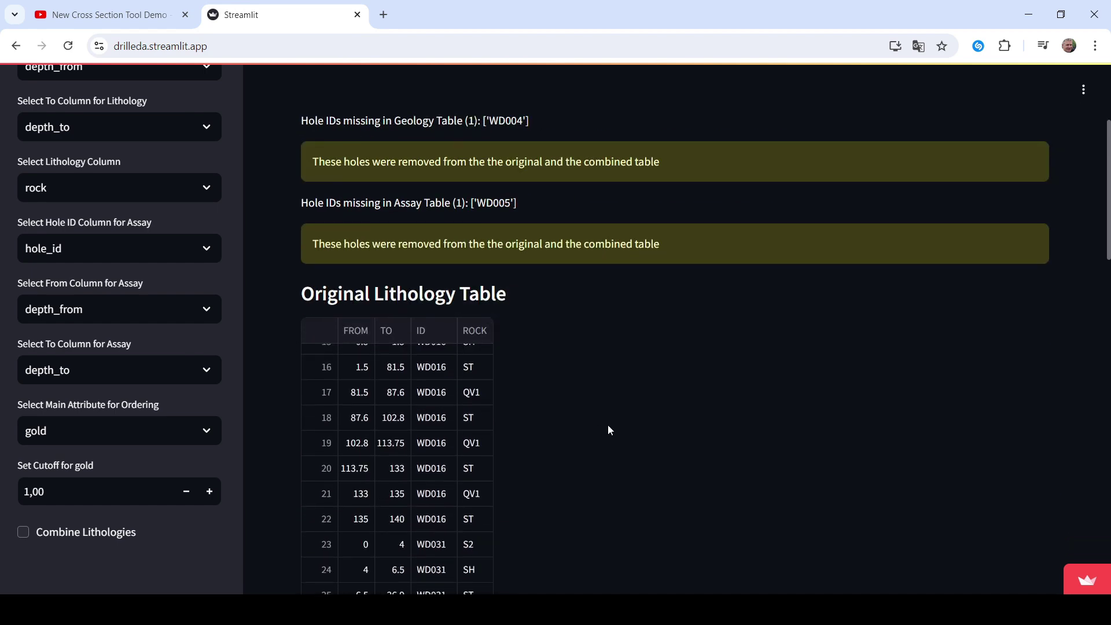
scroll(608, 424, down, 5)
scroll(740, 377, down, 6)
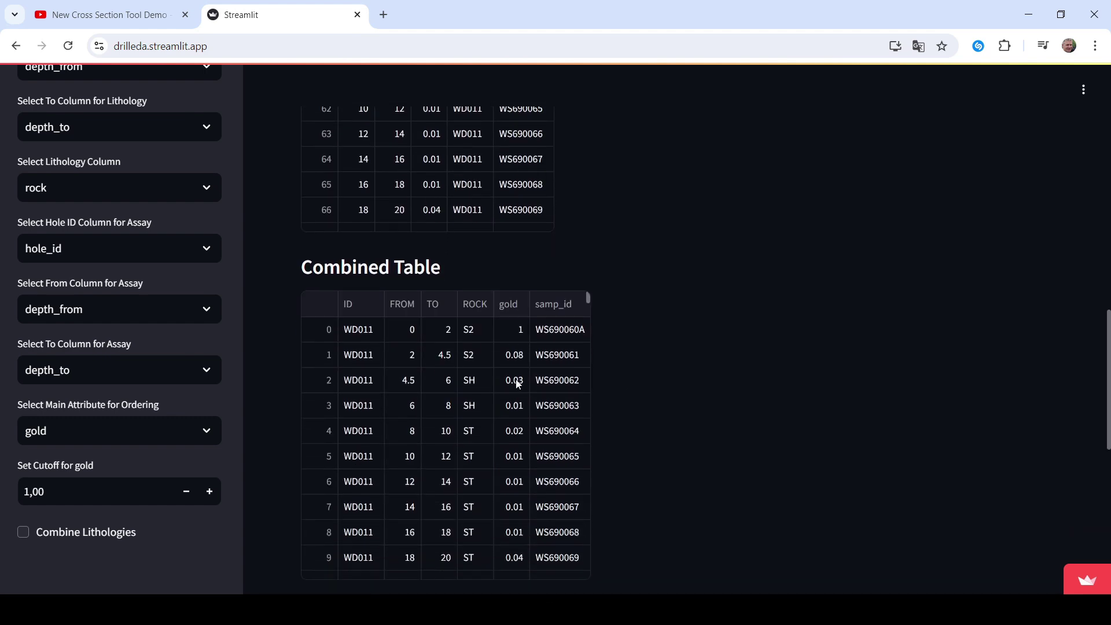
scroll(358, 340, down, 3)
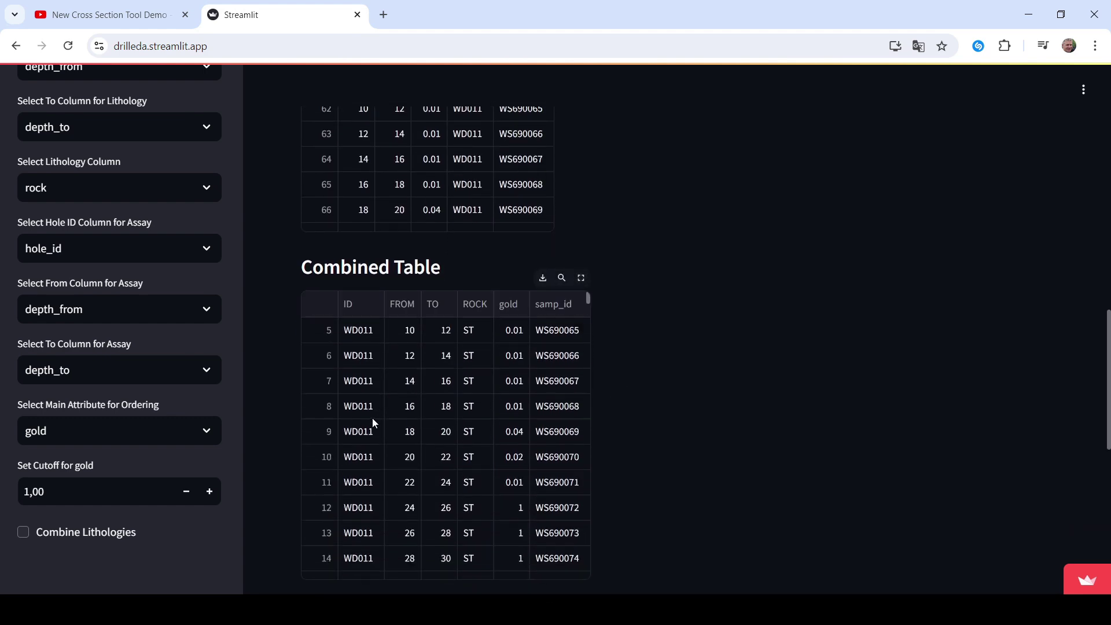
scroll(373, 418, up, 3)
scroll(701, 371, up, 9)
scroll(701, 372, up, 4)
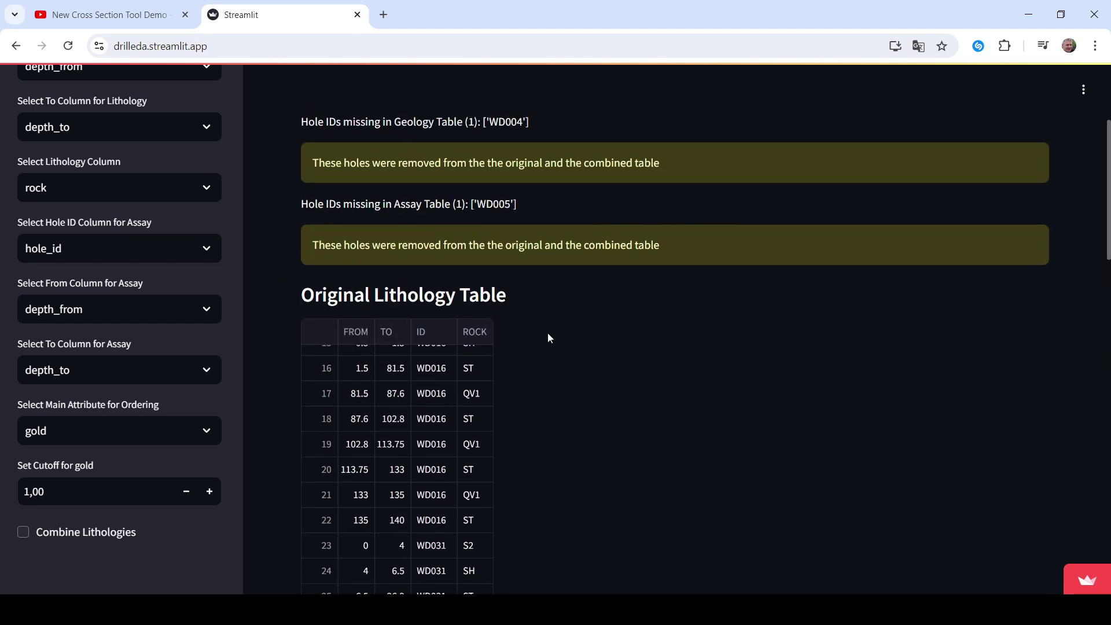
scroll(285, 288, up, 4)
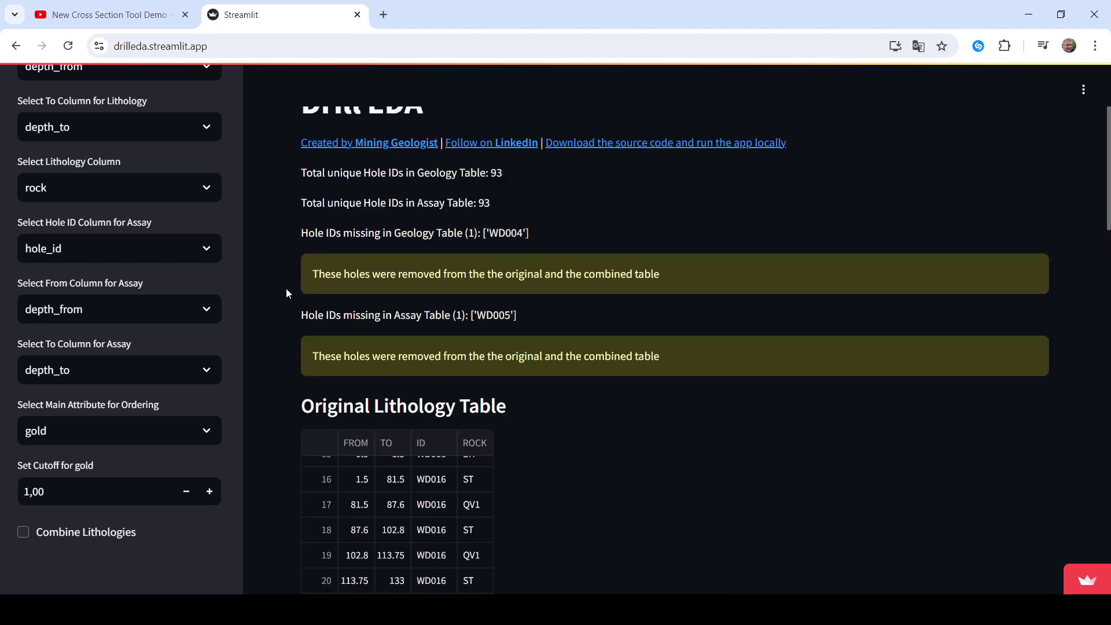
scroll(286, 288, down, 6)
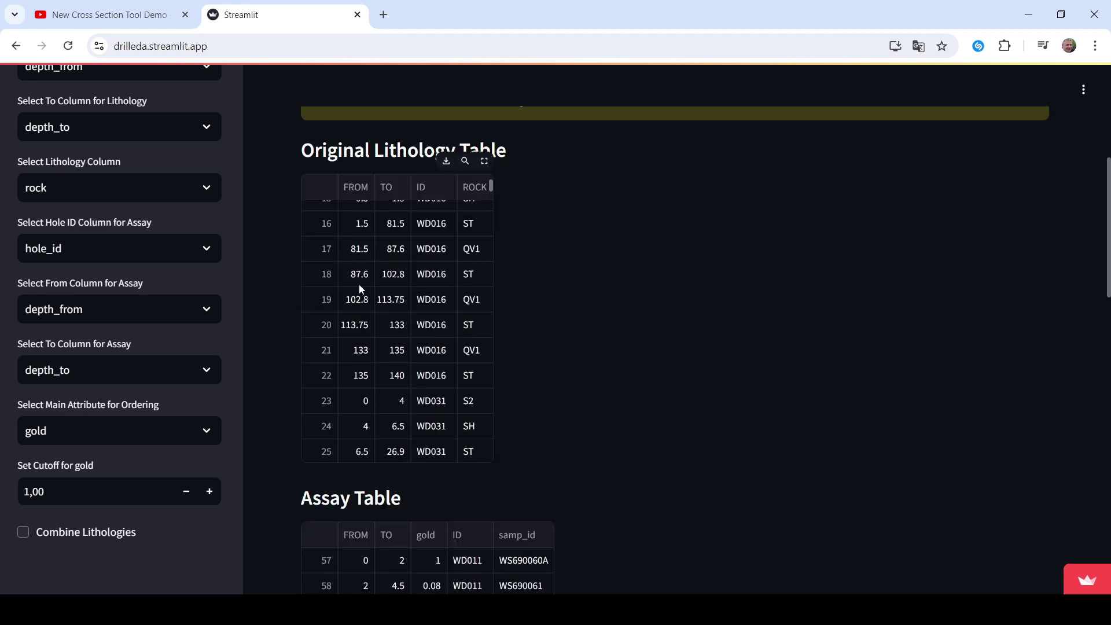
scroll(297, 286, up, 6)
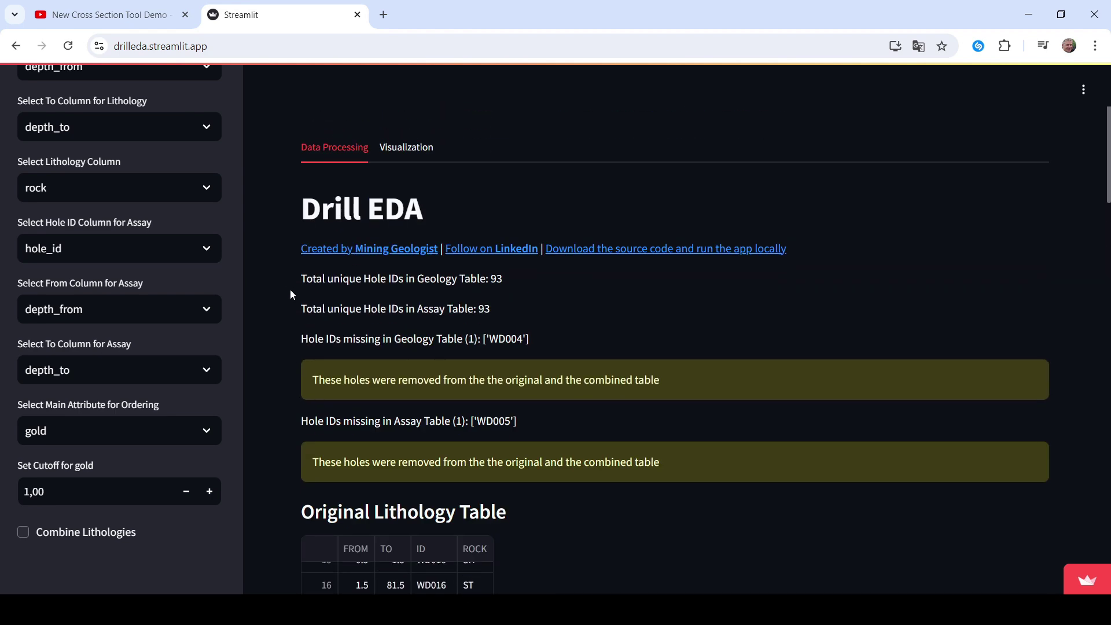
scroll(225, 253, up, 7)
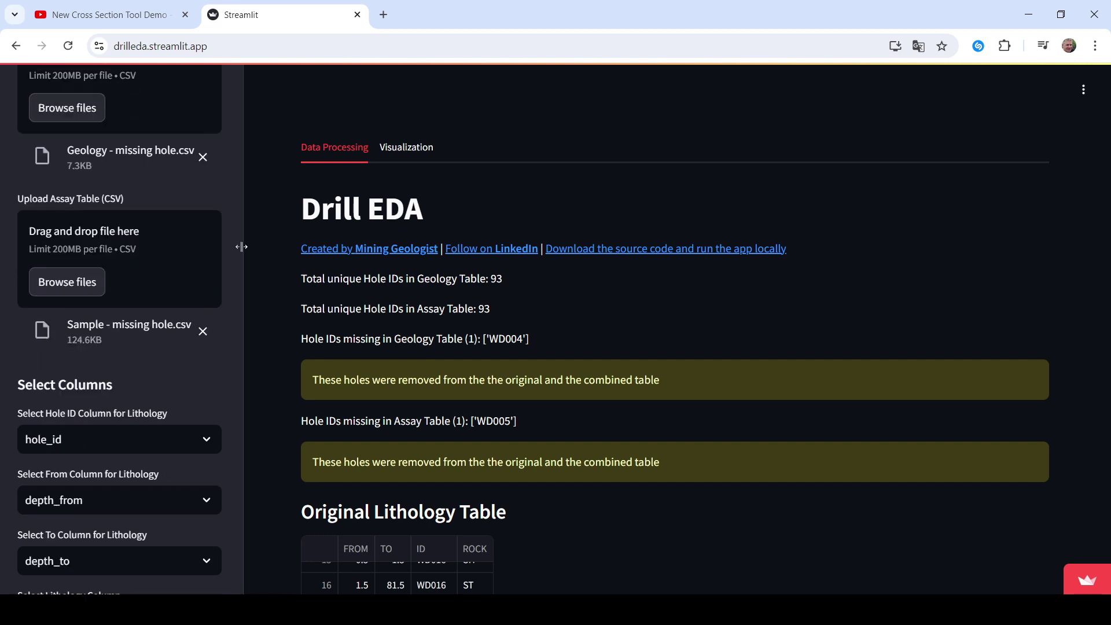
scroll(229, 240, up, 3)
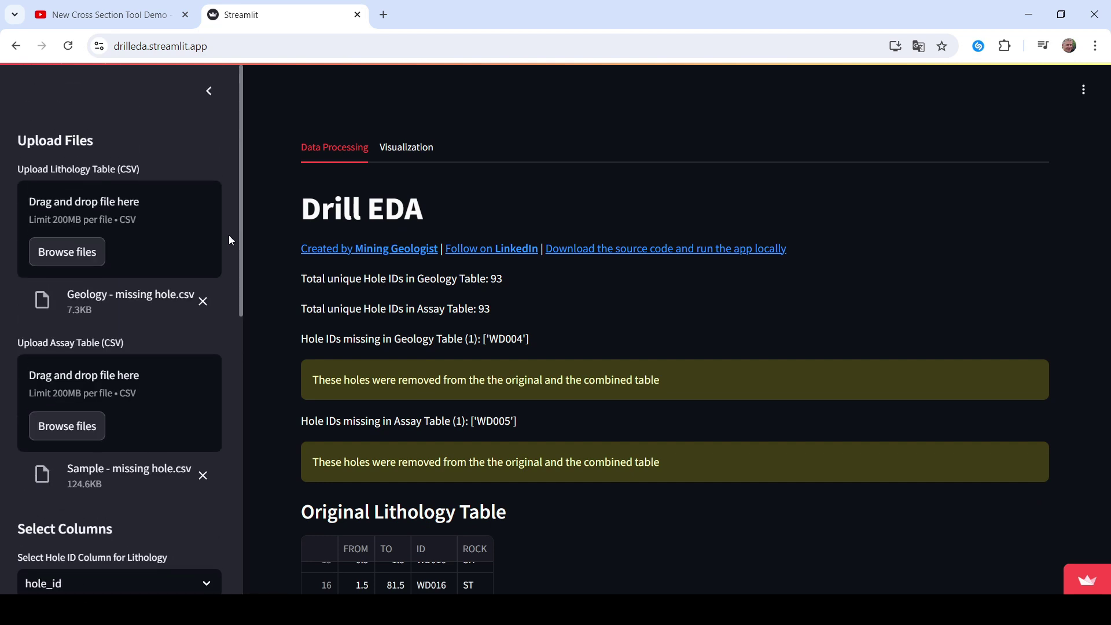
Open the page for downloading the app's source code, view the Drill EDA App post and close it
click(630, 255)
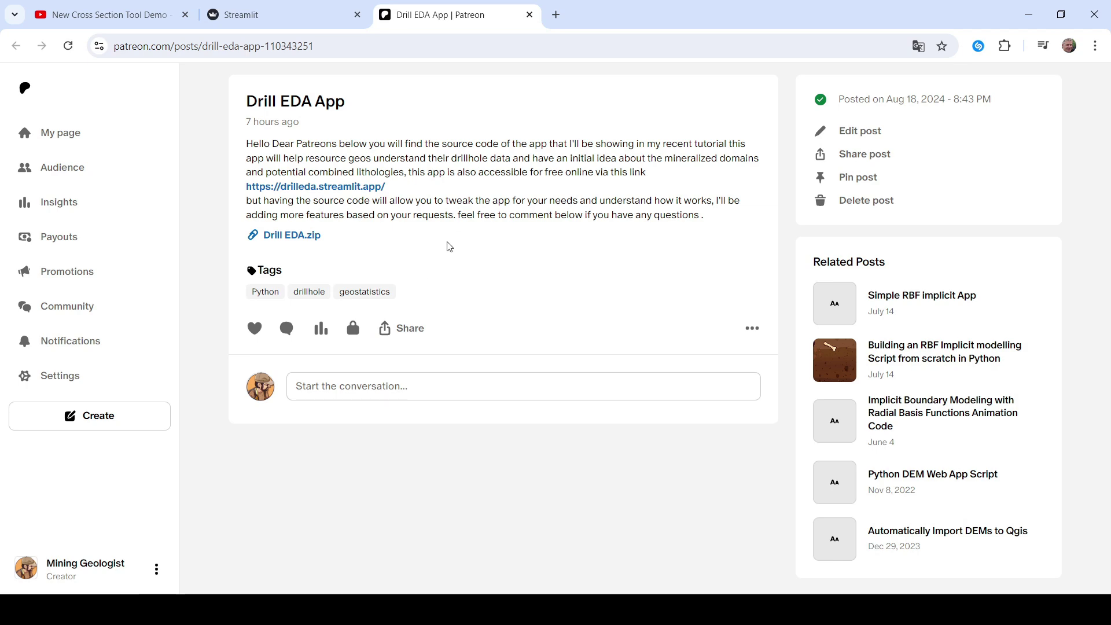
click(528, 15)
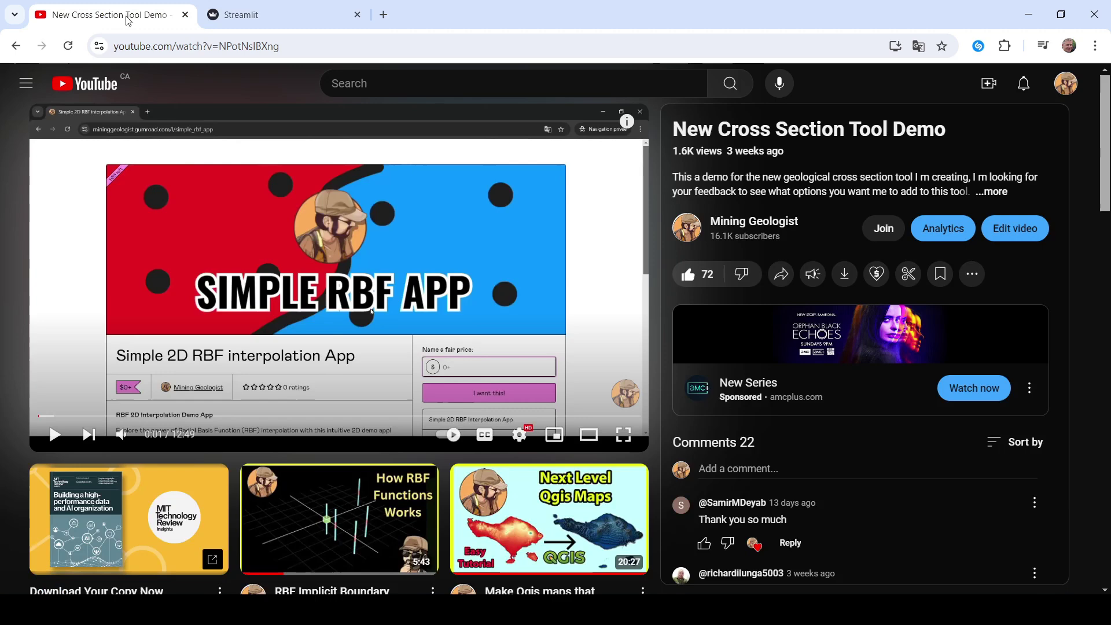
Switch to the YouTube video page, view the Mining Geologist channel's membership options, close them and return to Drill EDA
click(124, 12)
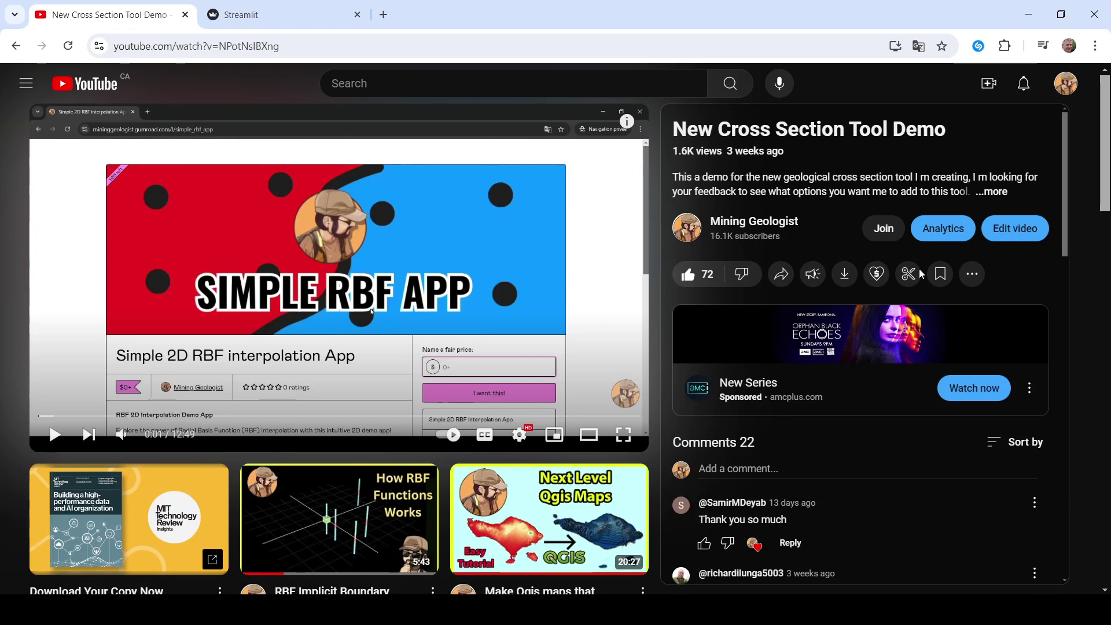
click(890, 239)
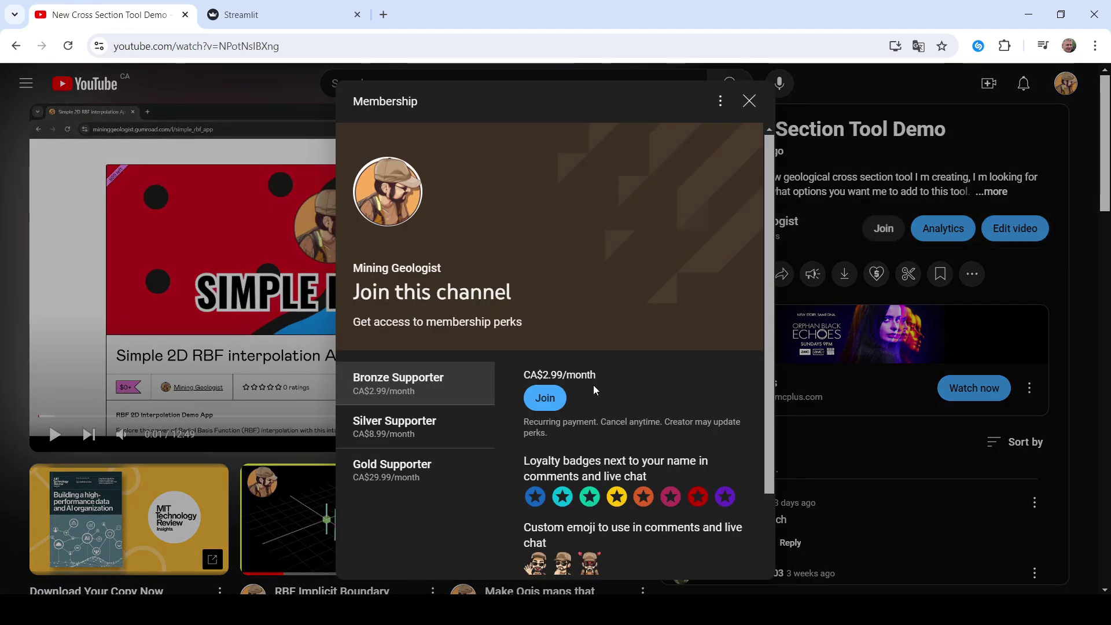
click(748, 107)
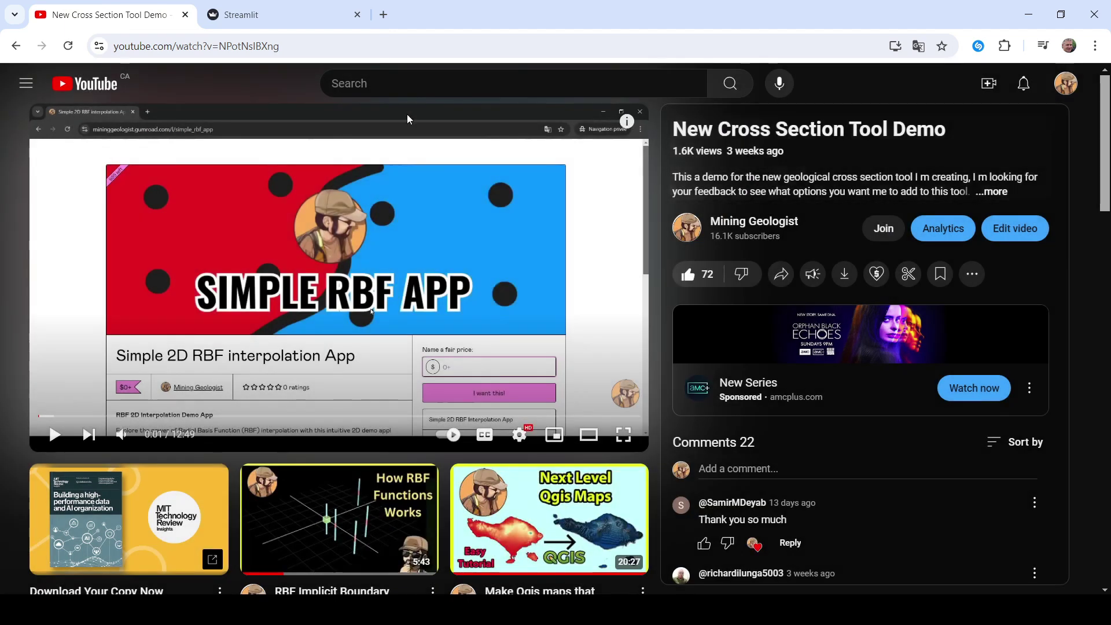
click(280, 9)
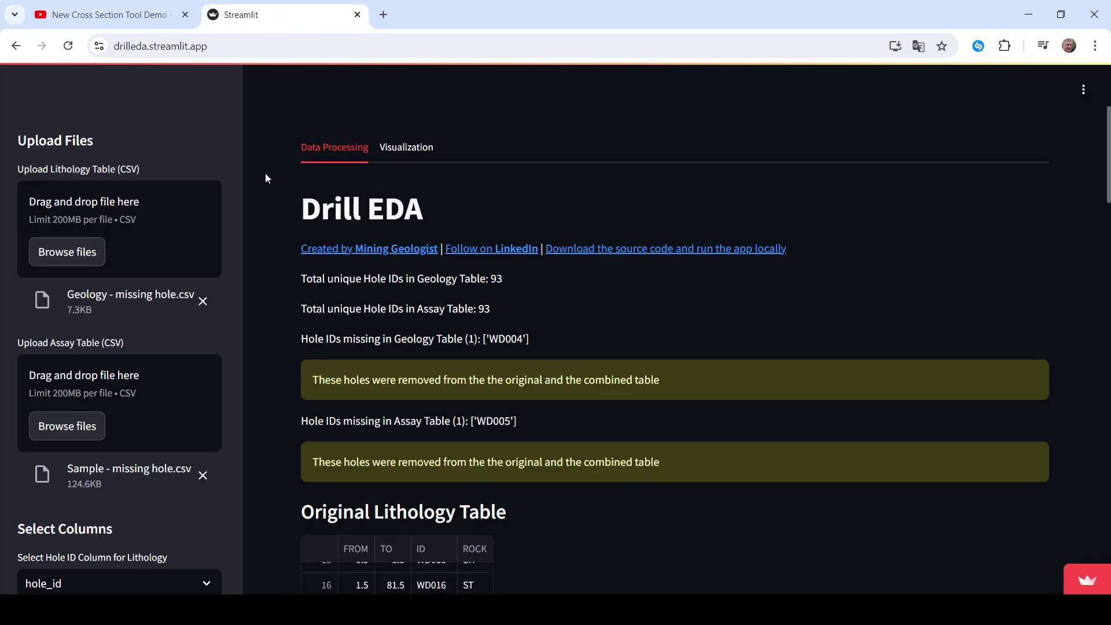